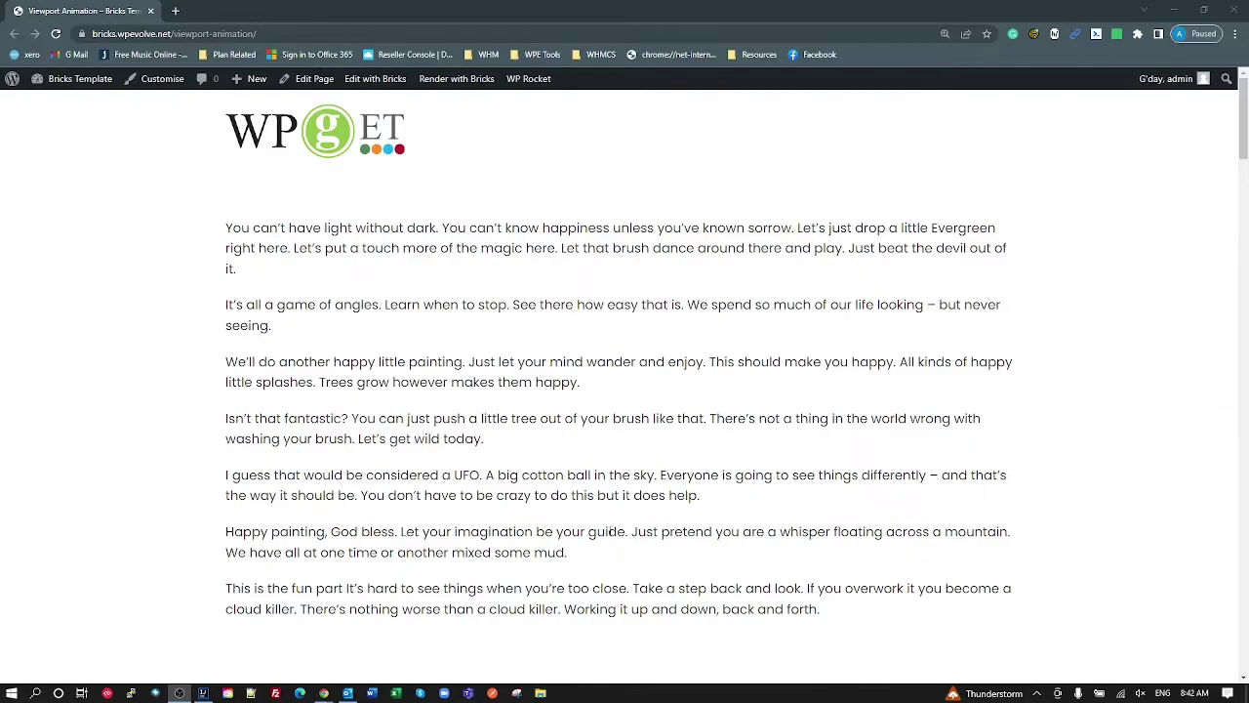
Scroll past the intro paragraphs to the Simple Animations heading and its Divs with Icons demo.
scroll(616, 522, "down", 3)
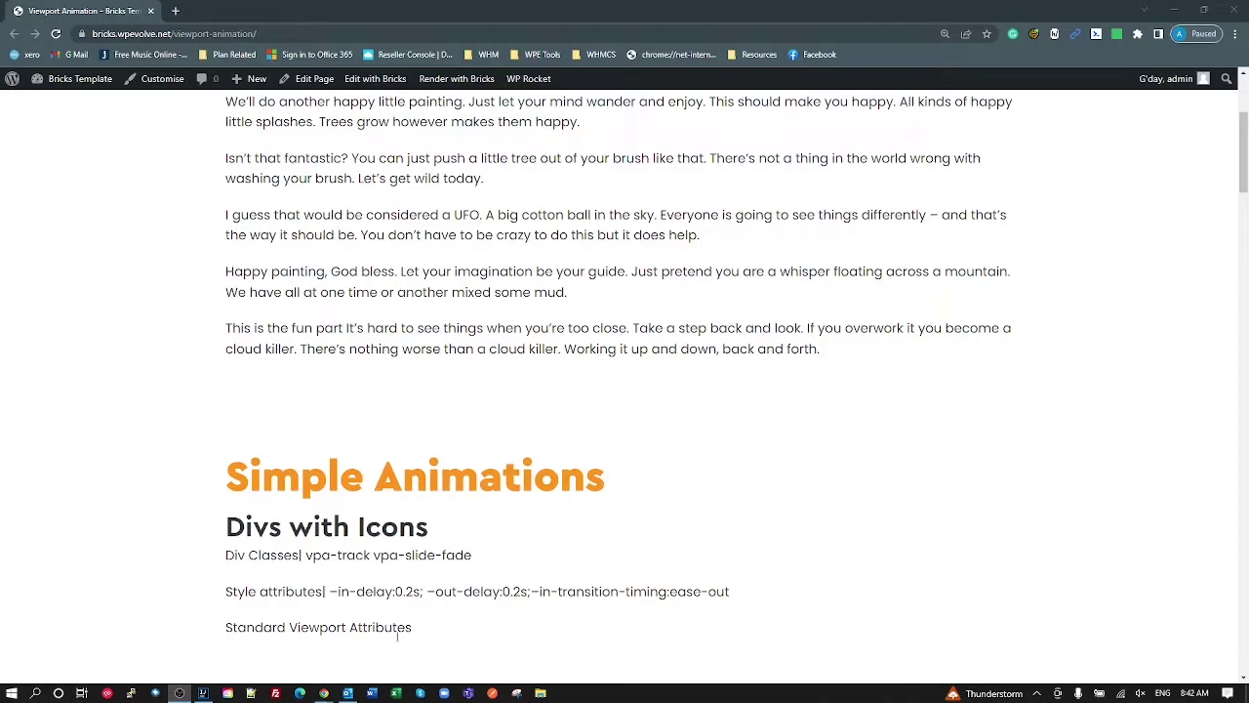
Highlight the vpa-track and vpa-slide-fade classes, then replay the three stars' slide-fade entrance.
mouse_move(306, 555)
left_mouse_down()
mouse_move(326, 556)
mouse_move(316, 592)
mouse_move(312, 556)
left_mouse_up()
left_click(390, 562)
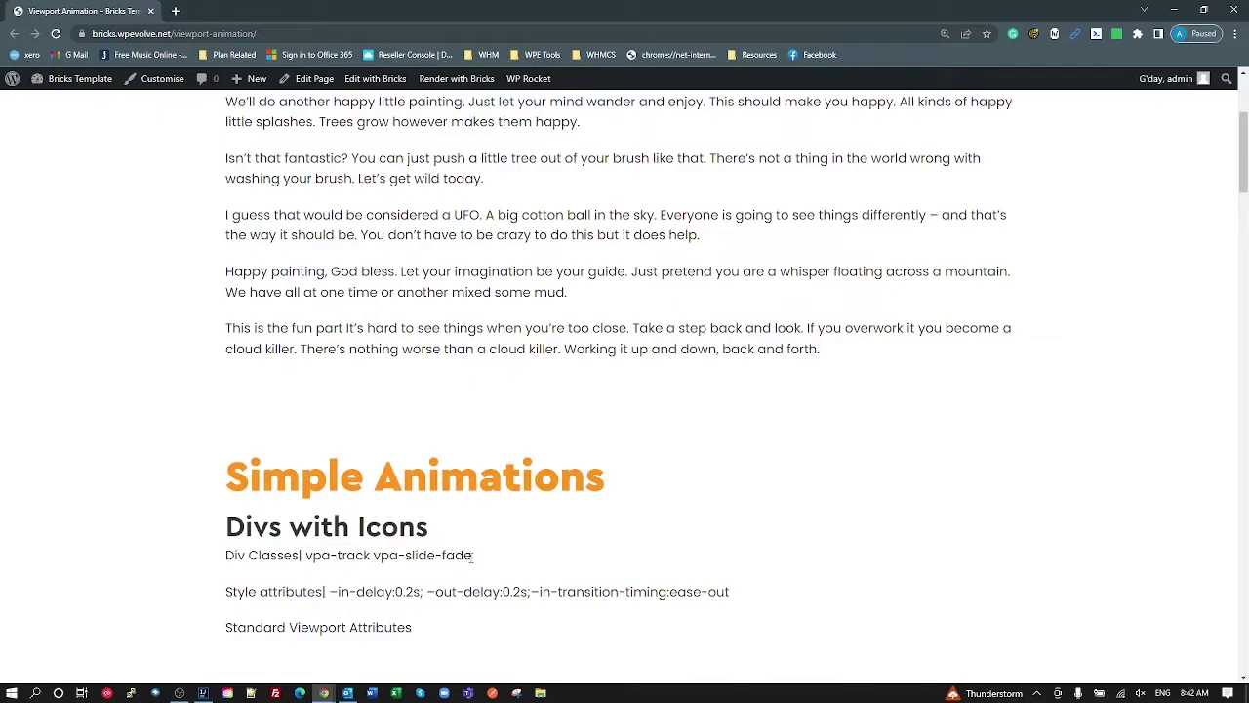
left_click_drag(473, 556, 372, 556)
scroll(466, 536, "down", 1)
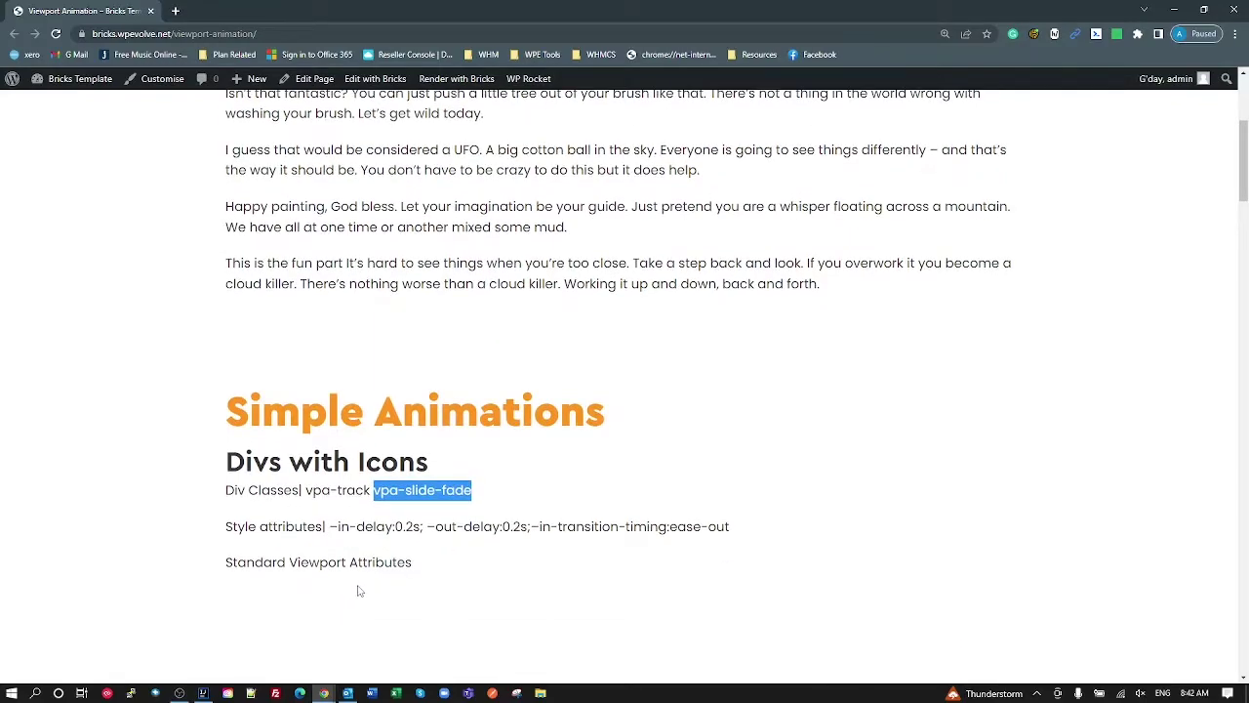
scroll(358, 591, "down", 1)
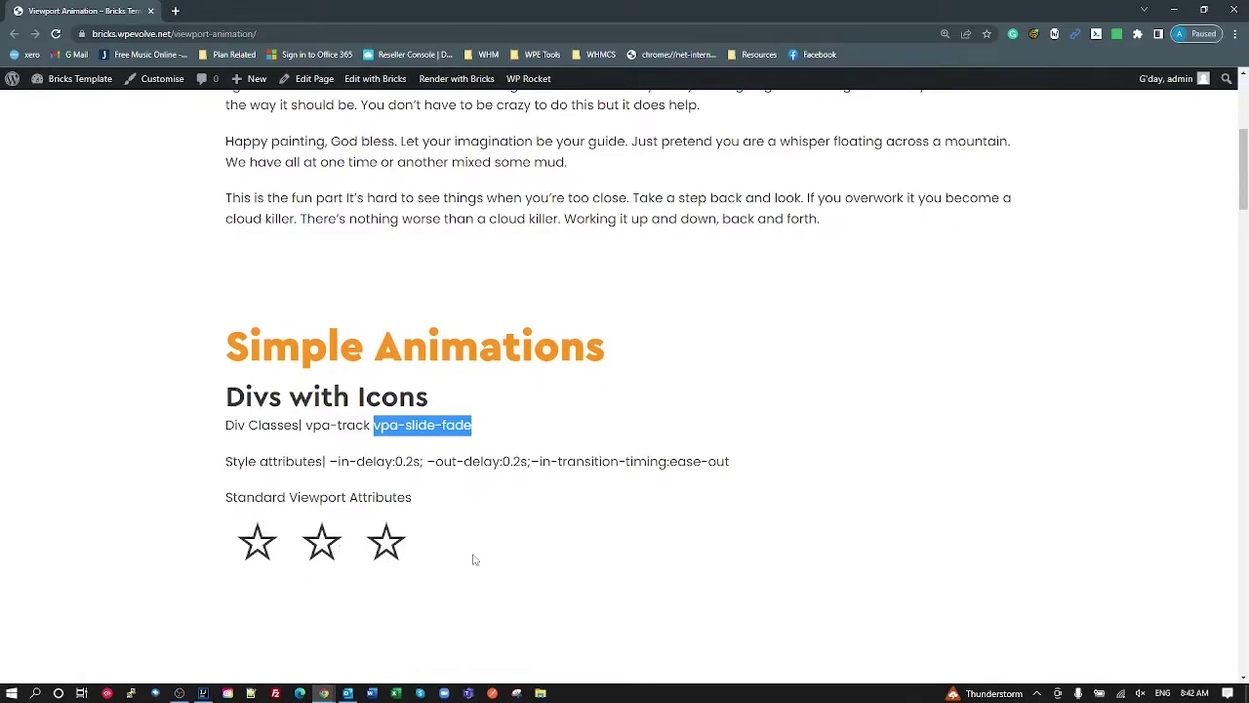
scroll(475, 558, "up", 1)
scroll(475, 558, "down", 1)
scroll(426, 542, "up", 1)
scroll(427, 538, "down", 2)
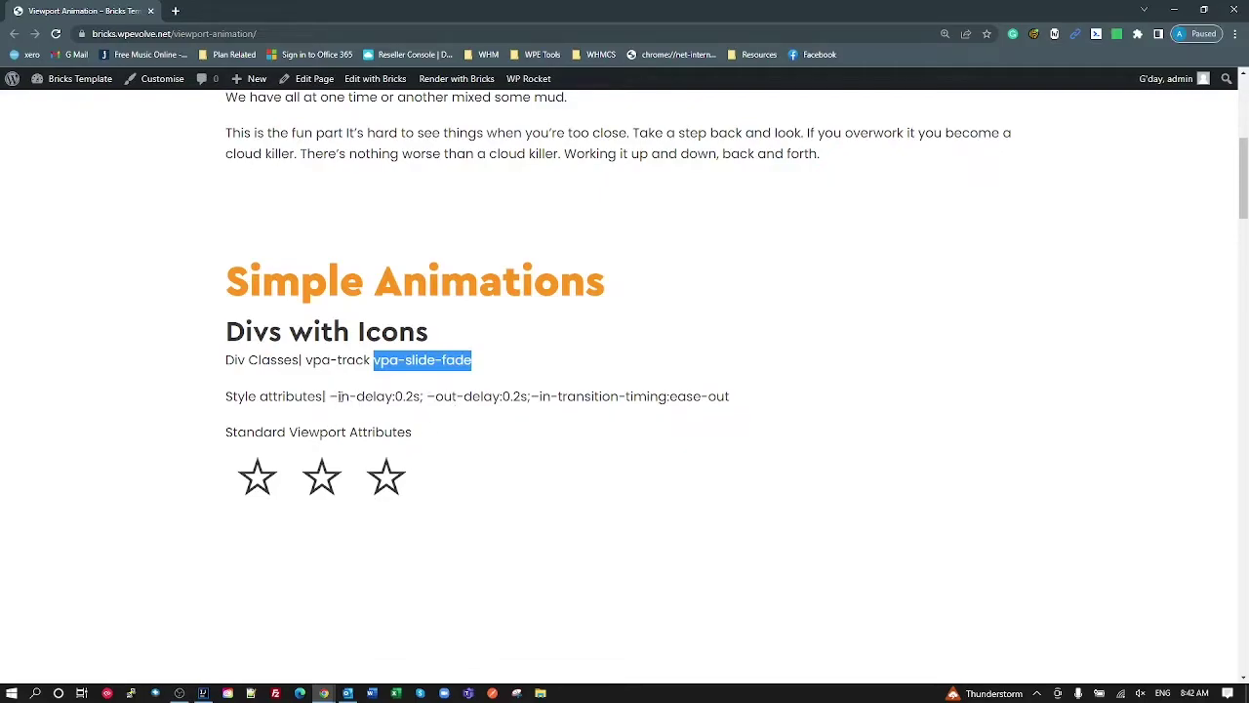
Point out the --in-delay property and replay the stars' animation a few more times.
double_click(343, 396)
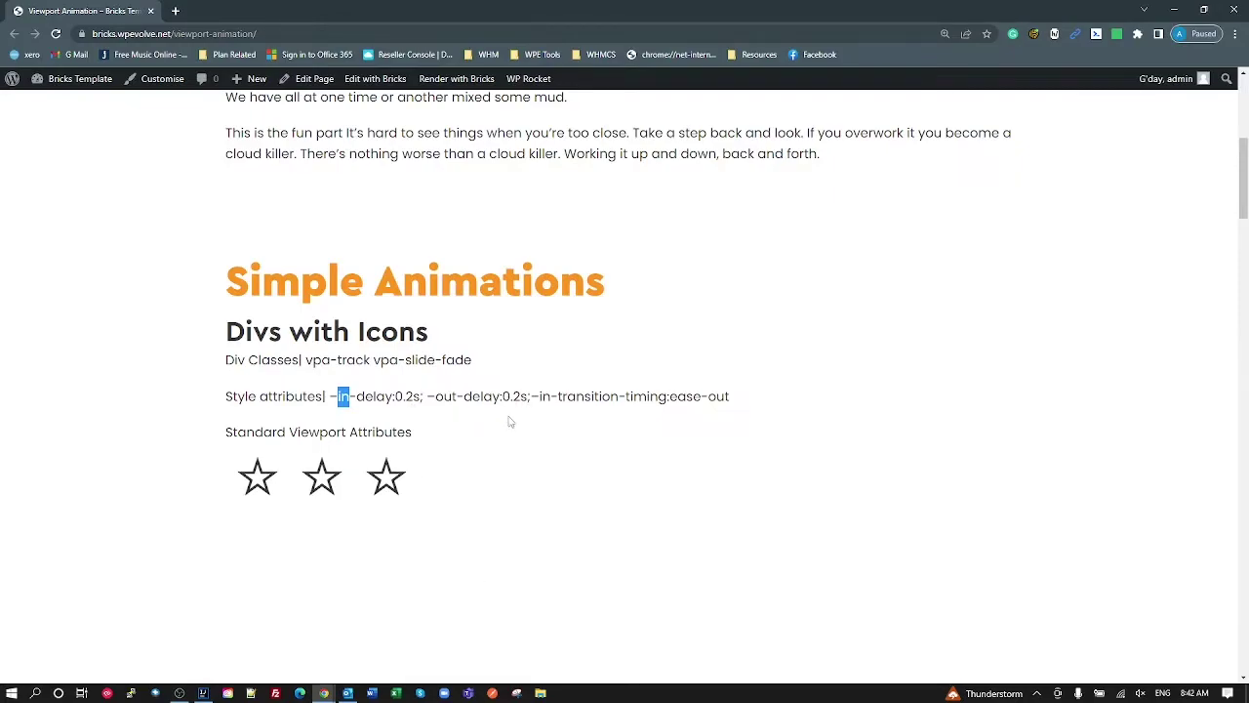
scroll(451, 488, "up", 2)
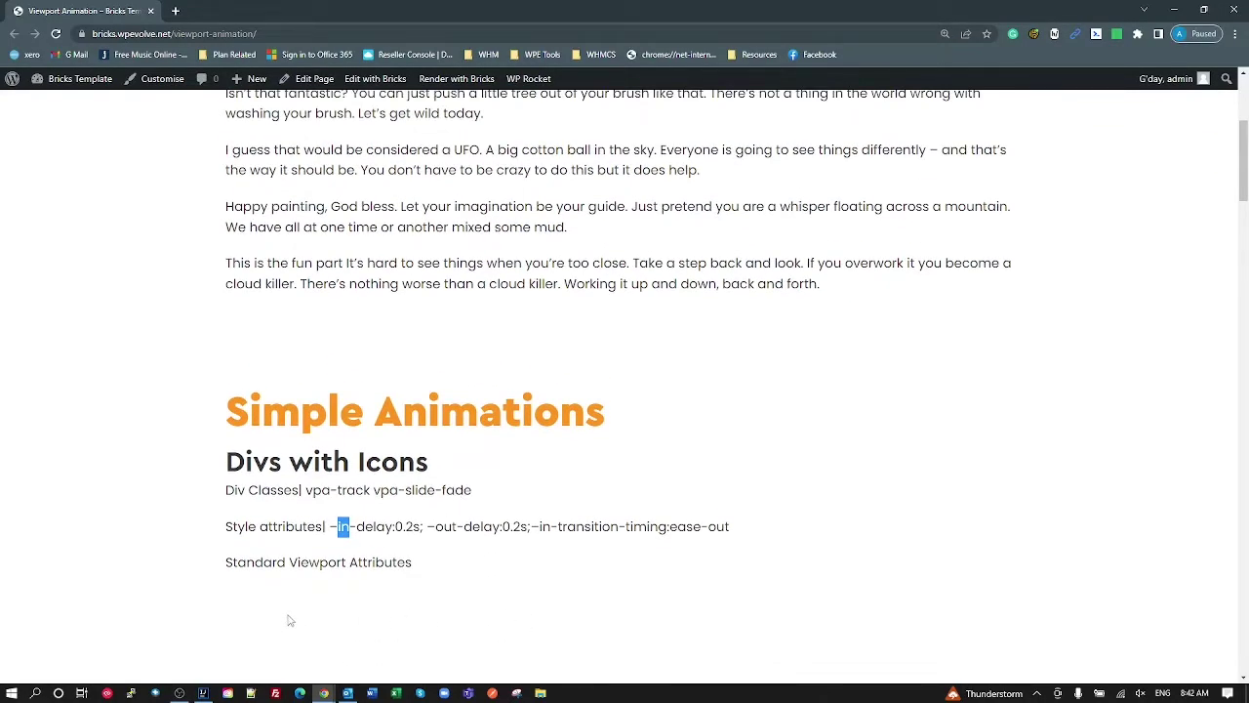
scroll(429, 594, "down", 1)
scroll(396, 600, "up", 1)
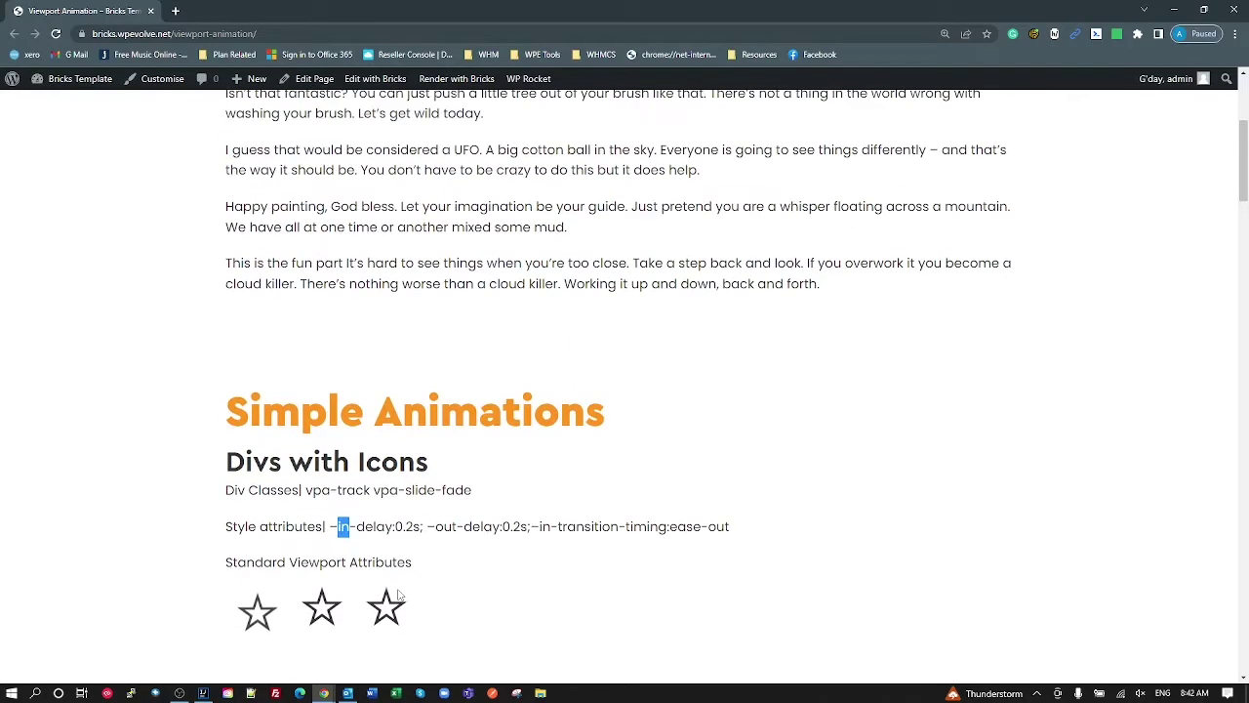
scroll(399, 594, "down", 1)
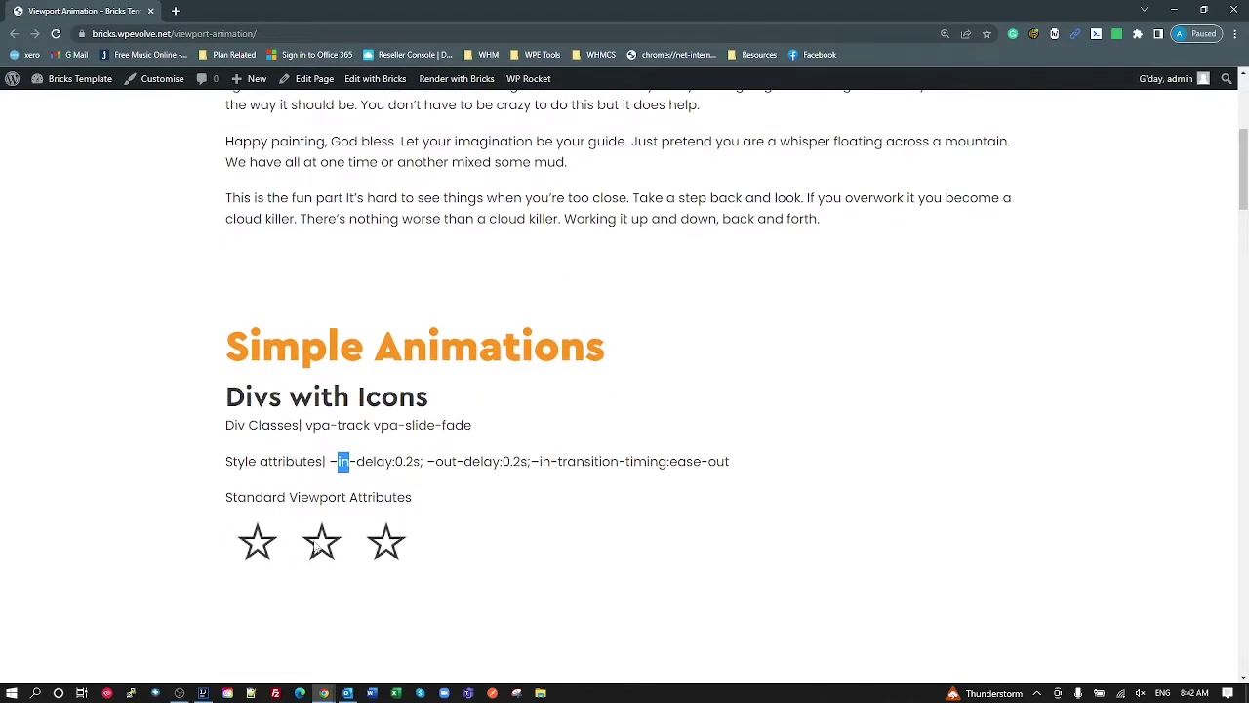
scroll(362, 557, "up", 1)
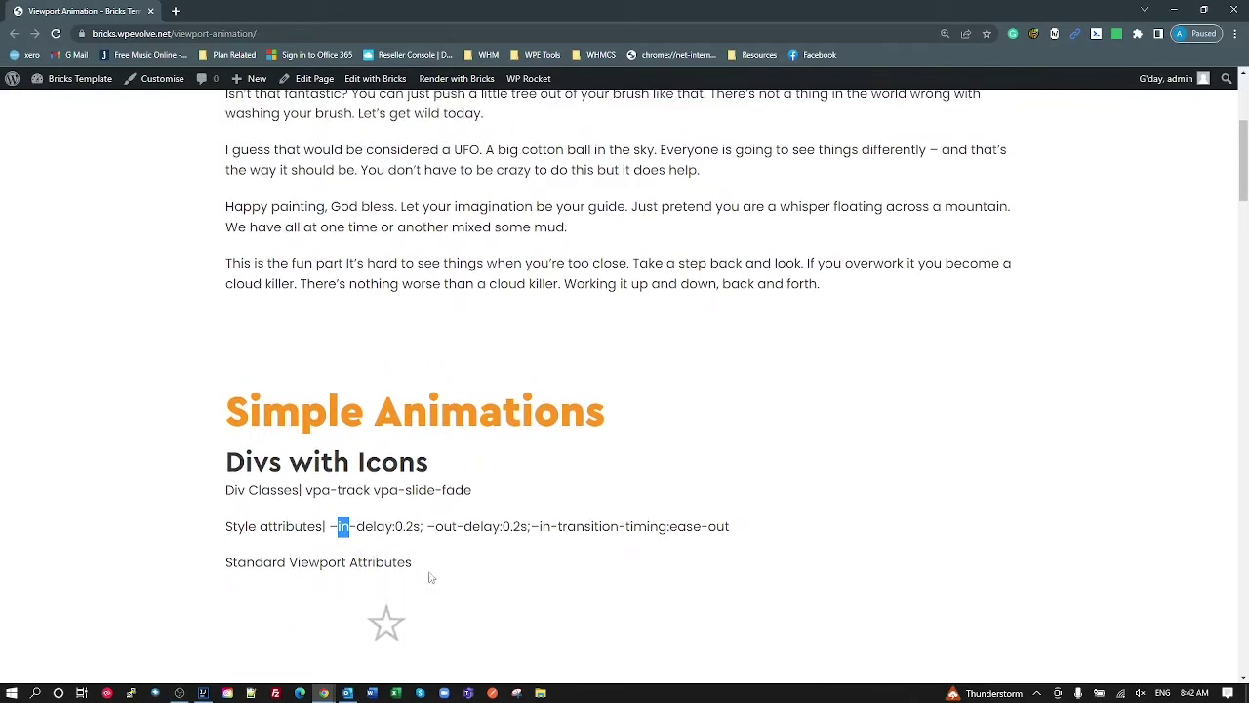
scroll(430, 625, "down", 1)
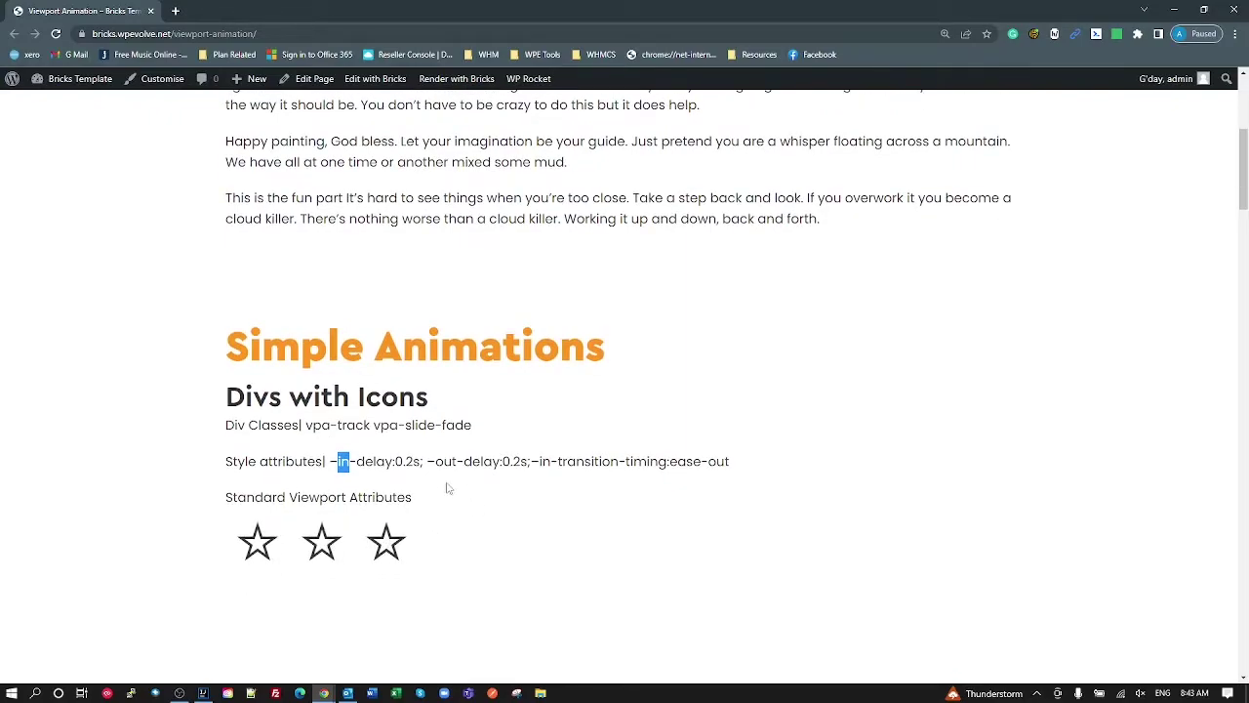
Highlight the 0.2s --in-delay and --out-delay values and replay the entrance again.
left_click_drag(403, 460, 413, 461)
left_click_drag(514, 460, 523, 460)
scroll(522, 508, "up", 2)
scroll(527, 517, "down", 2)
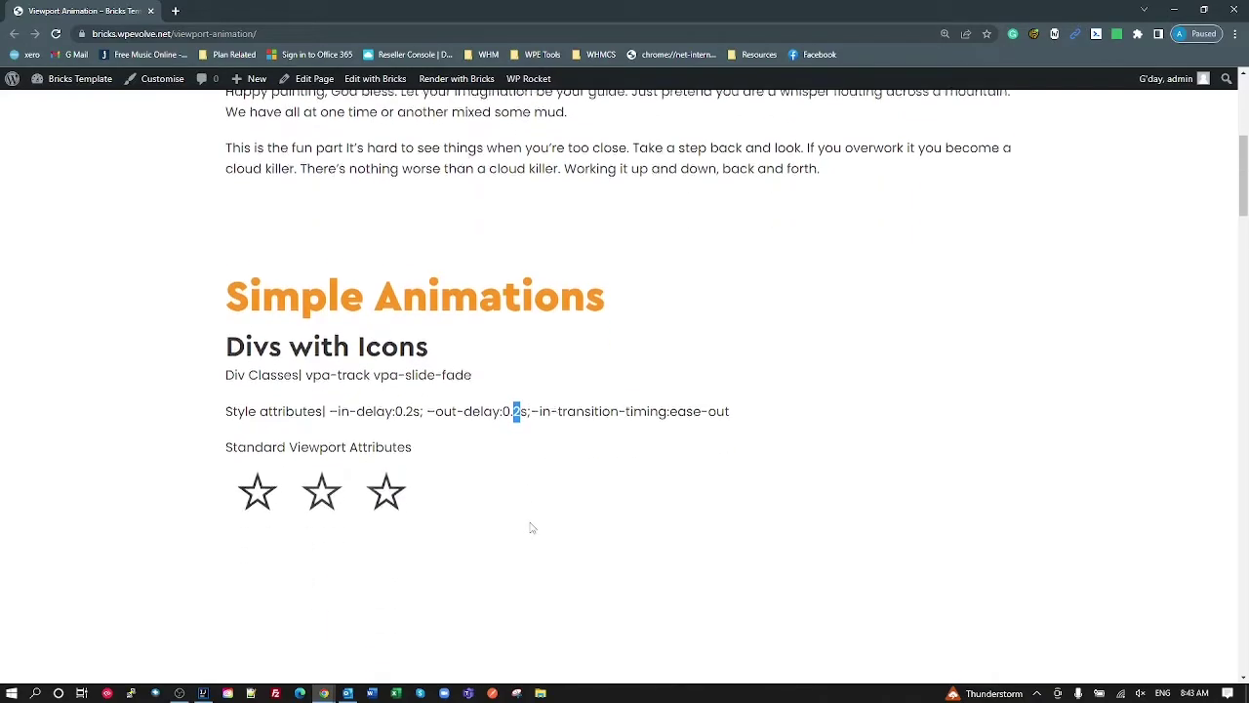
scroll(532, 528, "down", 2)
scroll(536, 527, "up", 2)
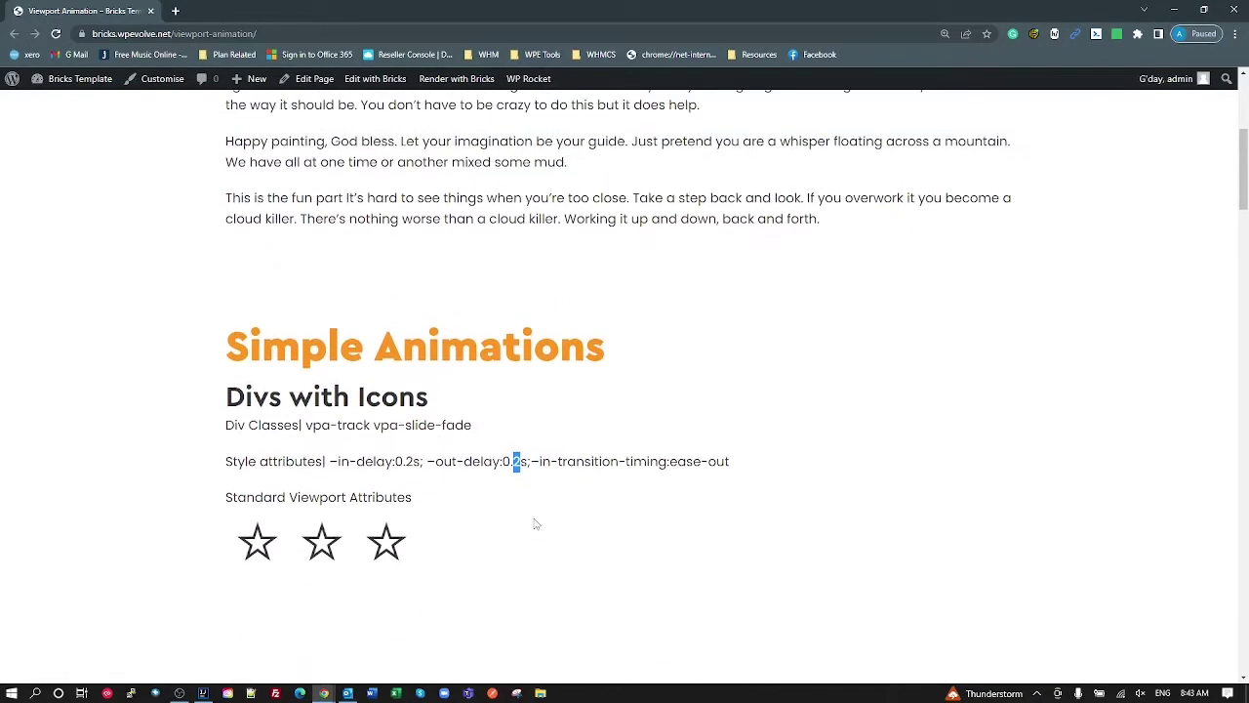
scroll(532, 522, "down", 2)
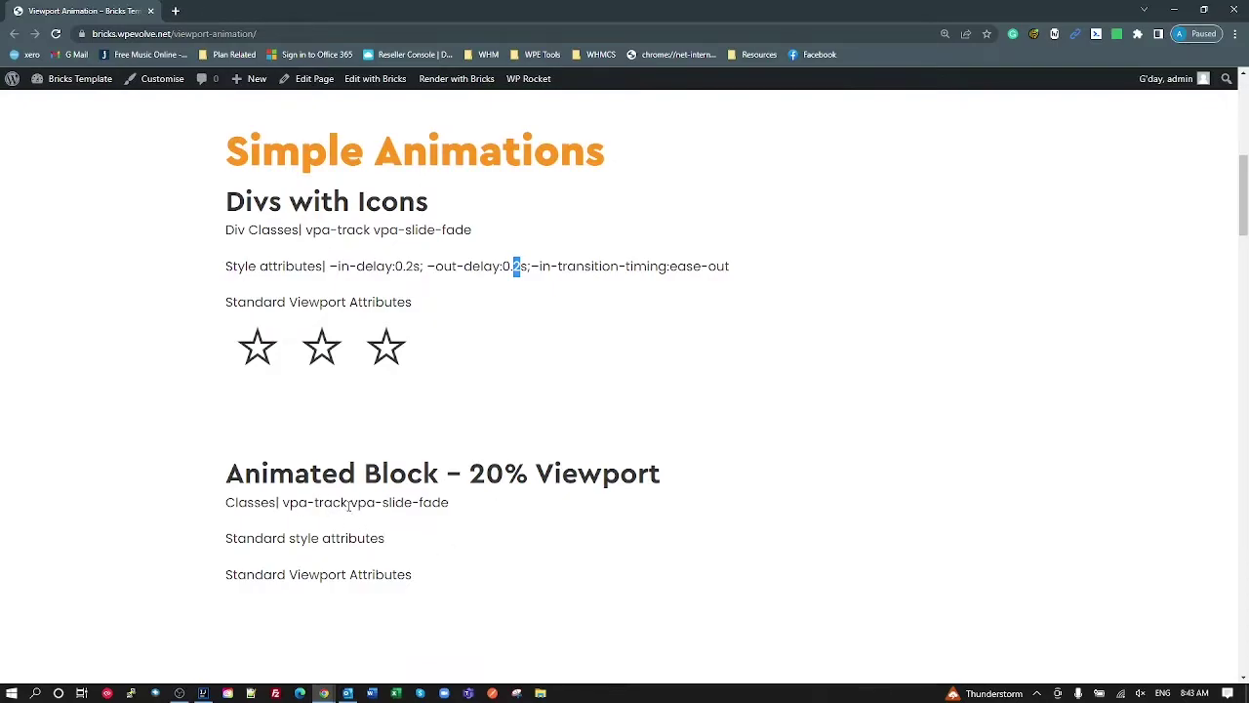
Highlight vpa-track and vpa-slide-fade in the 20% Viewport block's classes and replay its fade-in.
left_click(343, 503)
left_click_drag(348, 505, 283, 505)
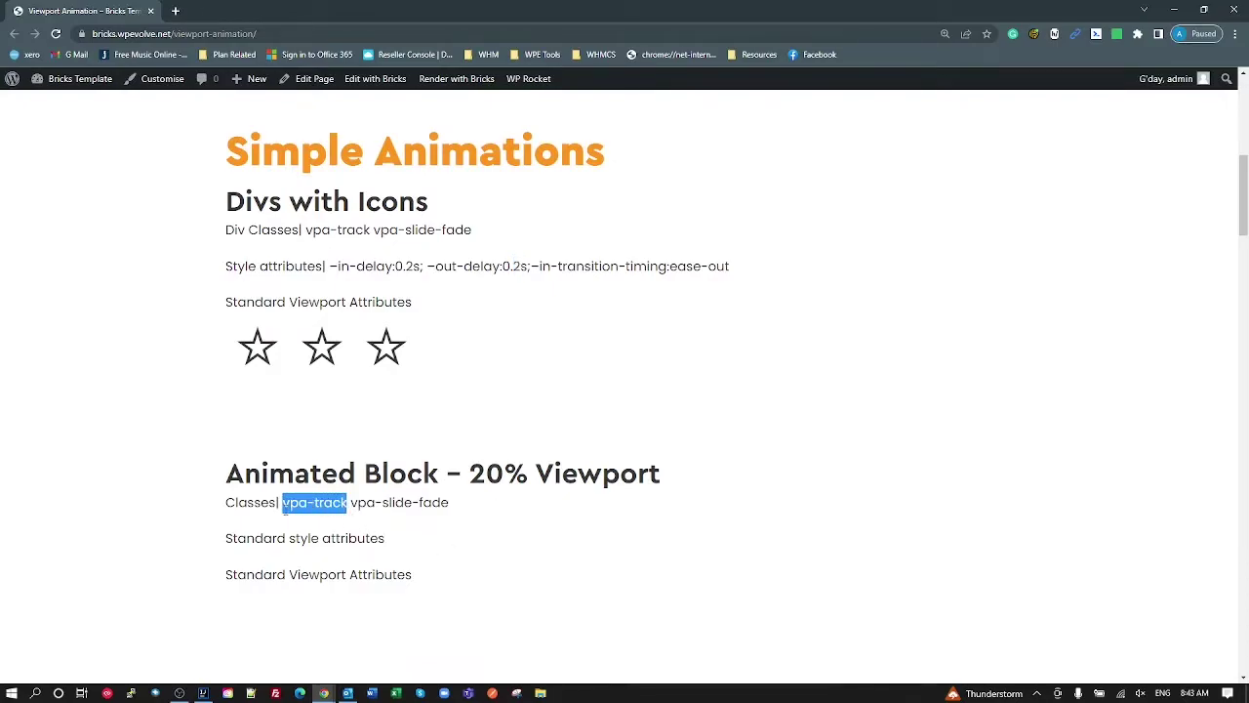
left_click(432, 503)
left_click_drag(449, 503, 351, 505)
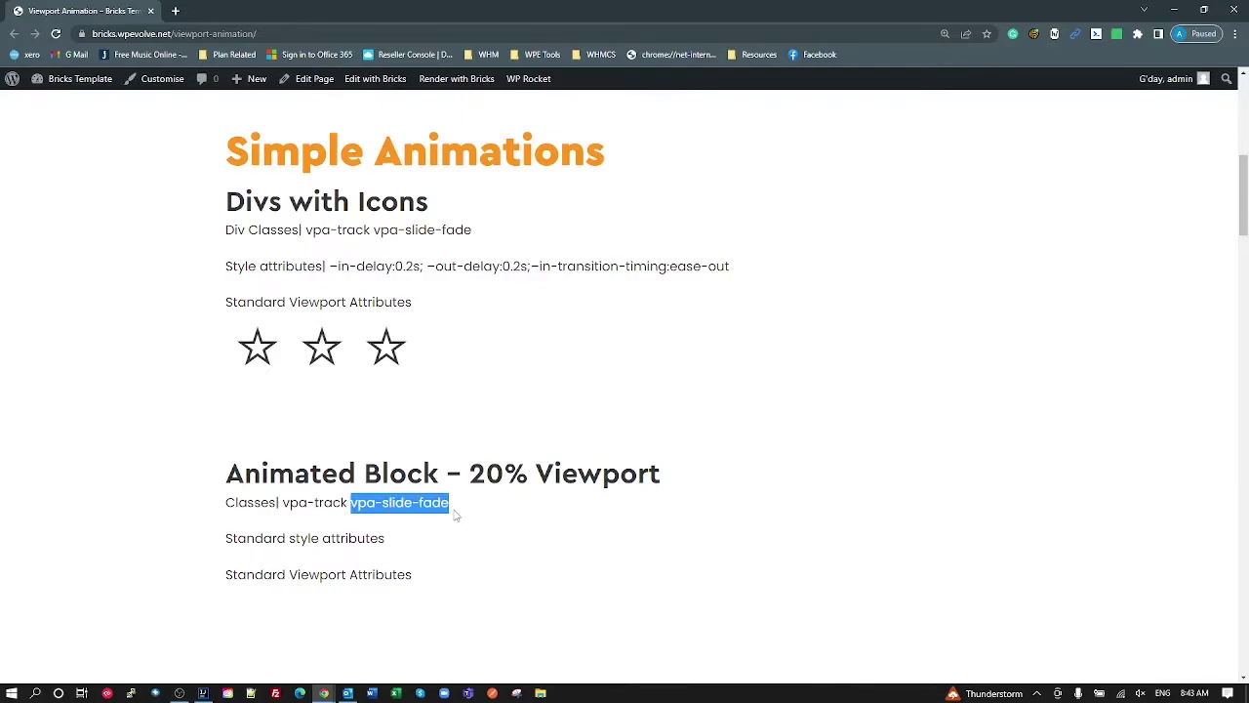
scroll(454, 515, "up", 1)
scroll(436, 538, "down", 1)
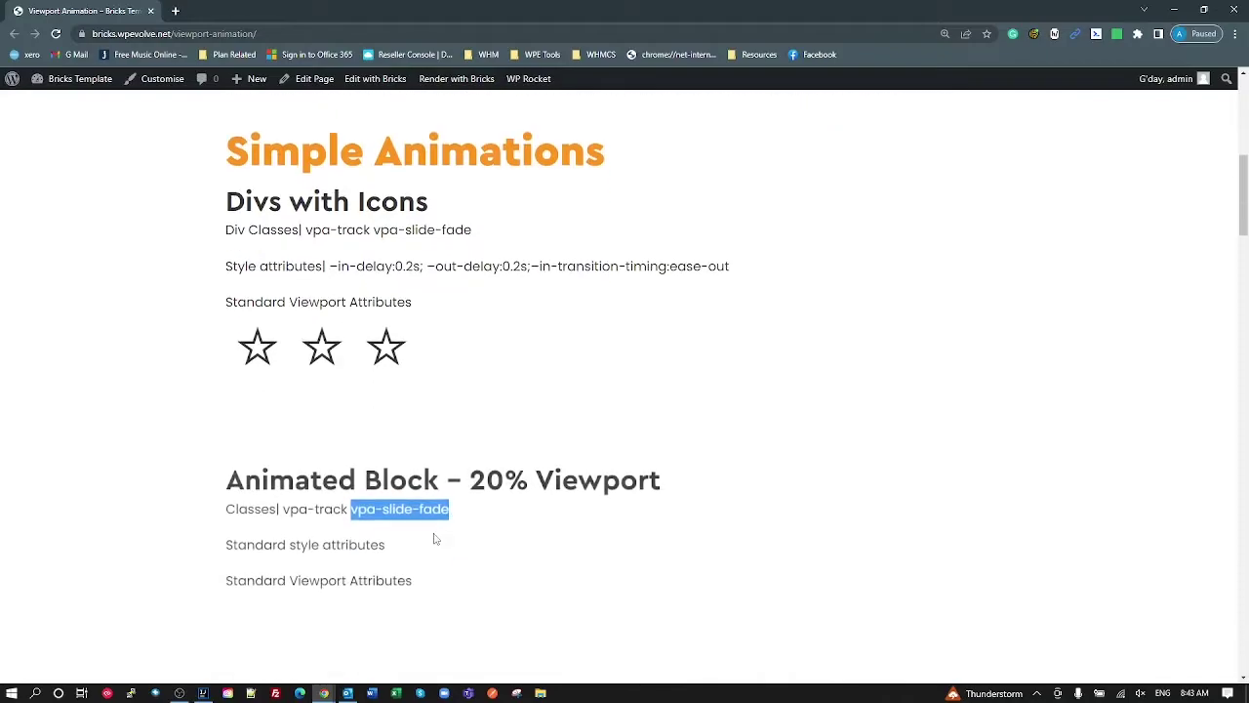
scroll(469, 511, "up", 1)
scroll(472, 517, "down", 1)
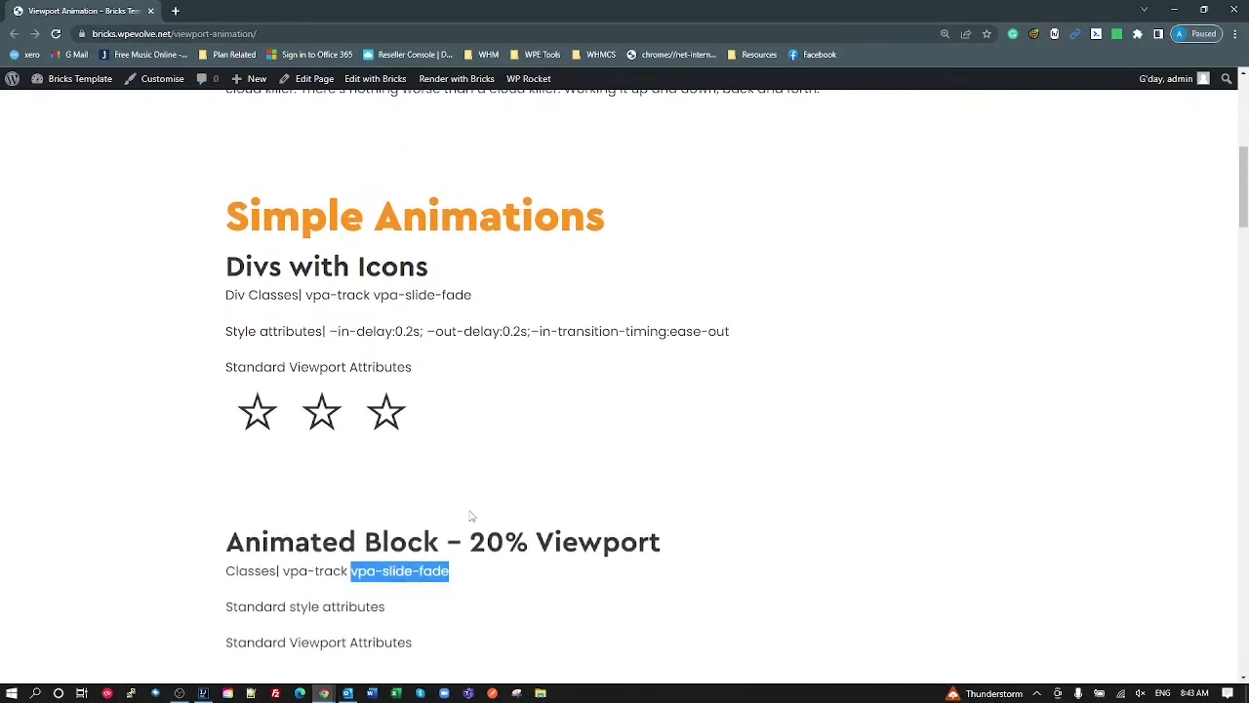
Replay the 20% block once more, then scroll to the 40% block and highlight its slide-fade class.
left_click(559, 482)
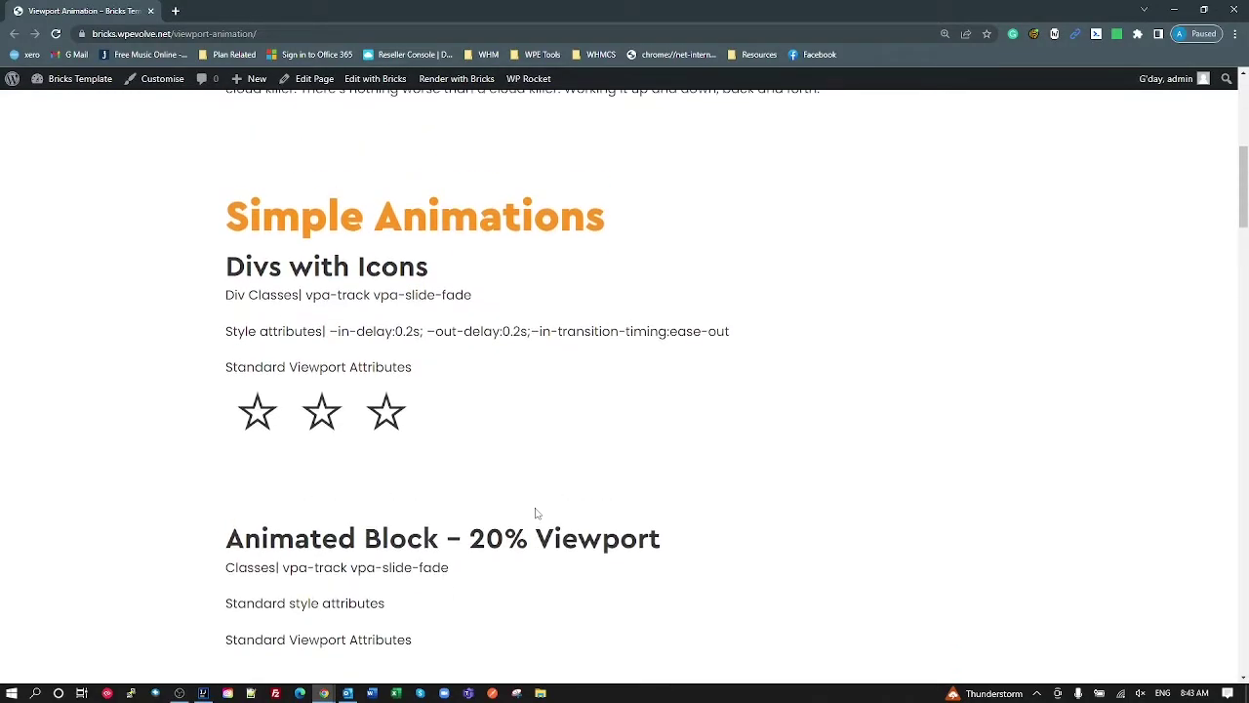
scroll(535, 511, "up", 1)
scroll(535, 511, "down", 1)
scroll(727, 533, "down", 2)
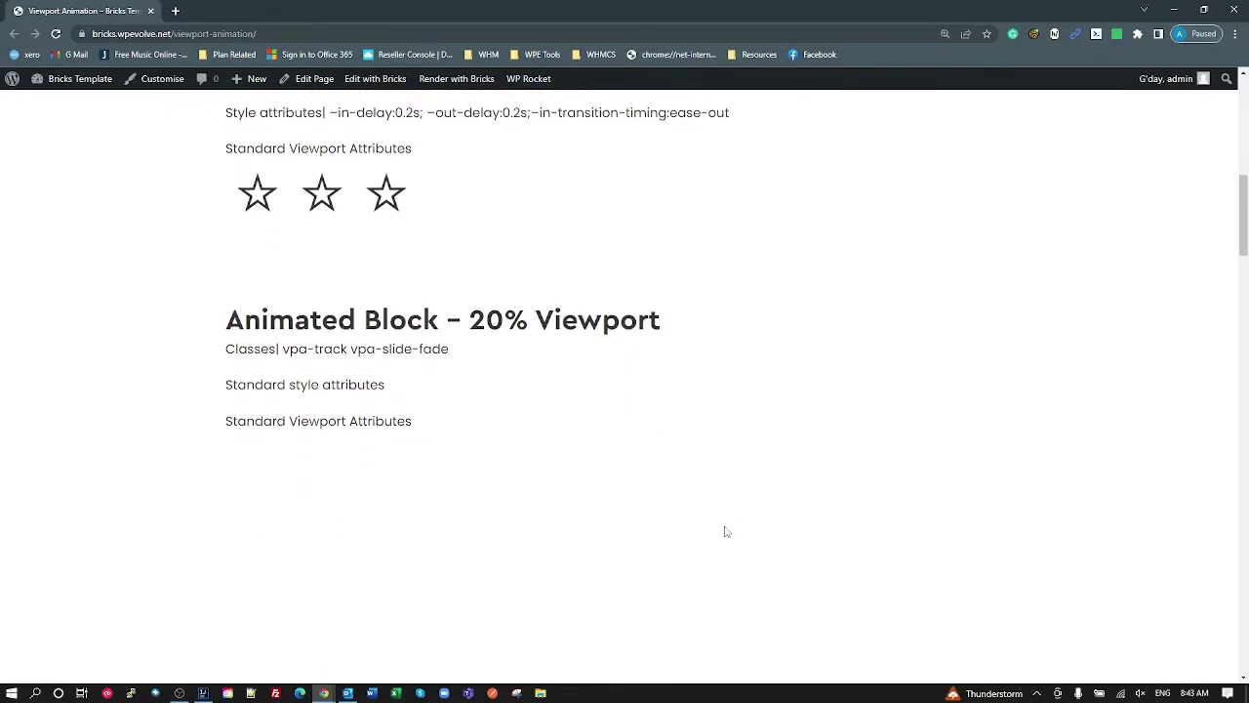
scroll(725, 532, "down", 2)
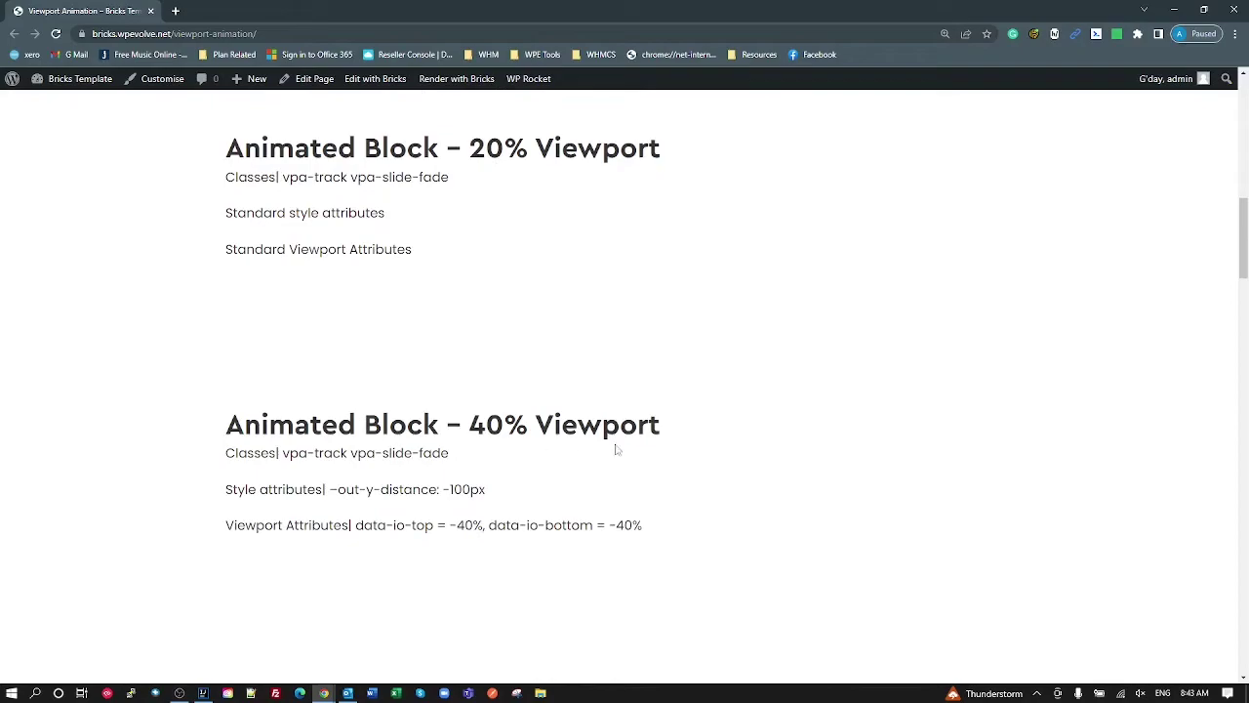
left_click_drag(445, 453, 379, 453)
left_click(473, 449)
Replay the 40% Viewport block's slide-fade and settle on its -100px out-y-distance attributes.
scroll(492, 495, "up", 2)
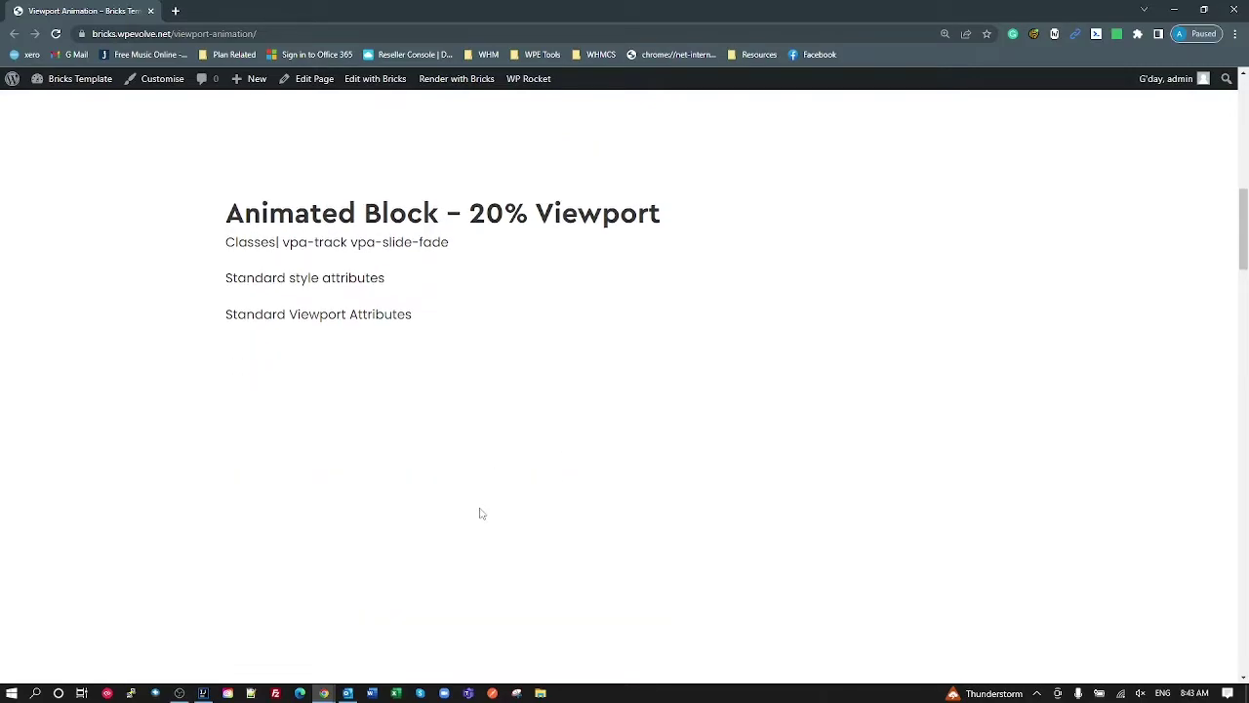
scroll(479, 513, "down", 1)
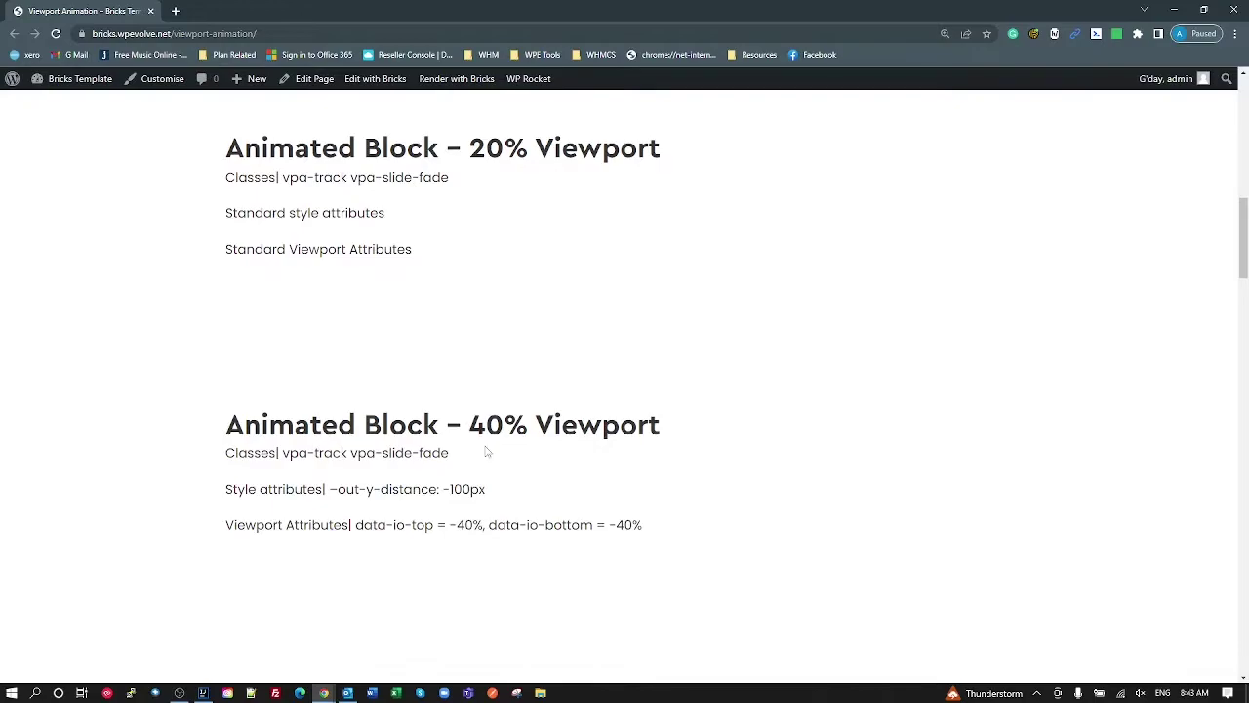
scroll(487, 452, "up", 5)
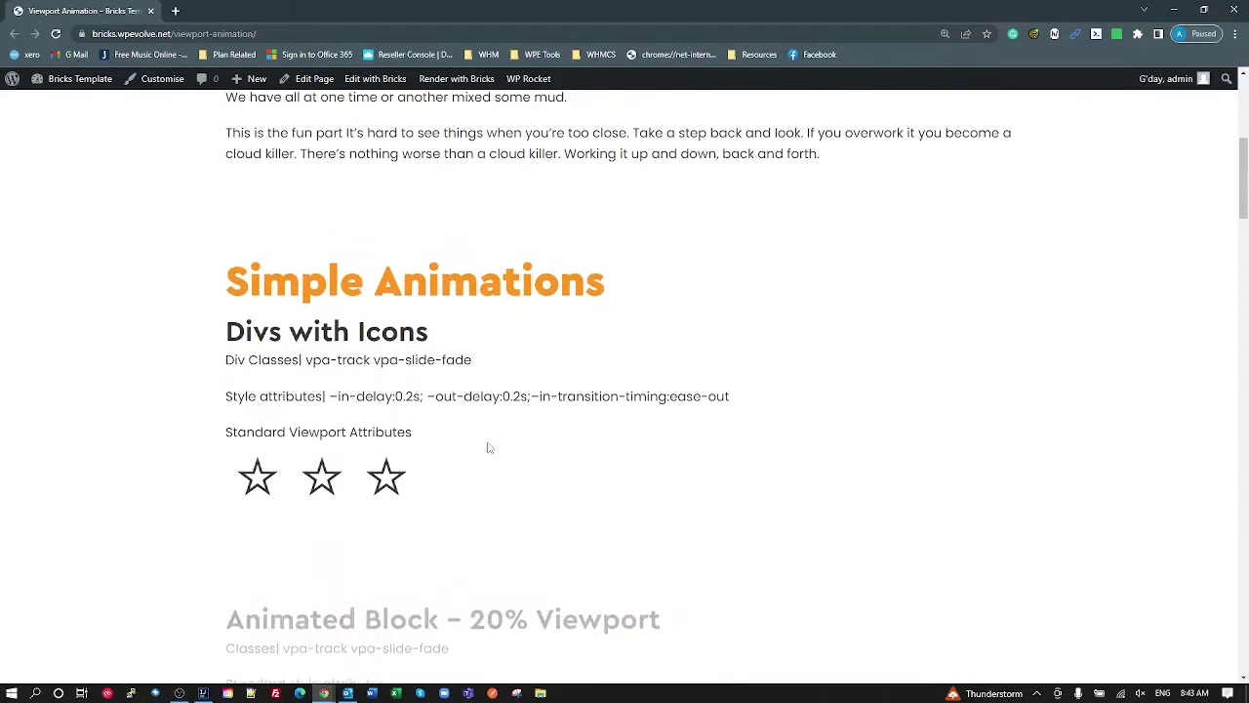
scroll(488, 452, "down", 1)
scroll(468, 471, "up", 1)
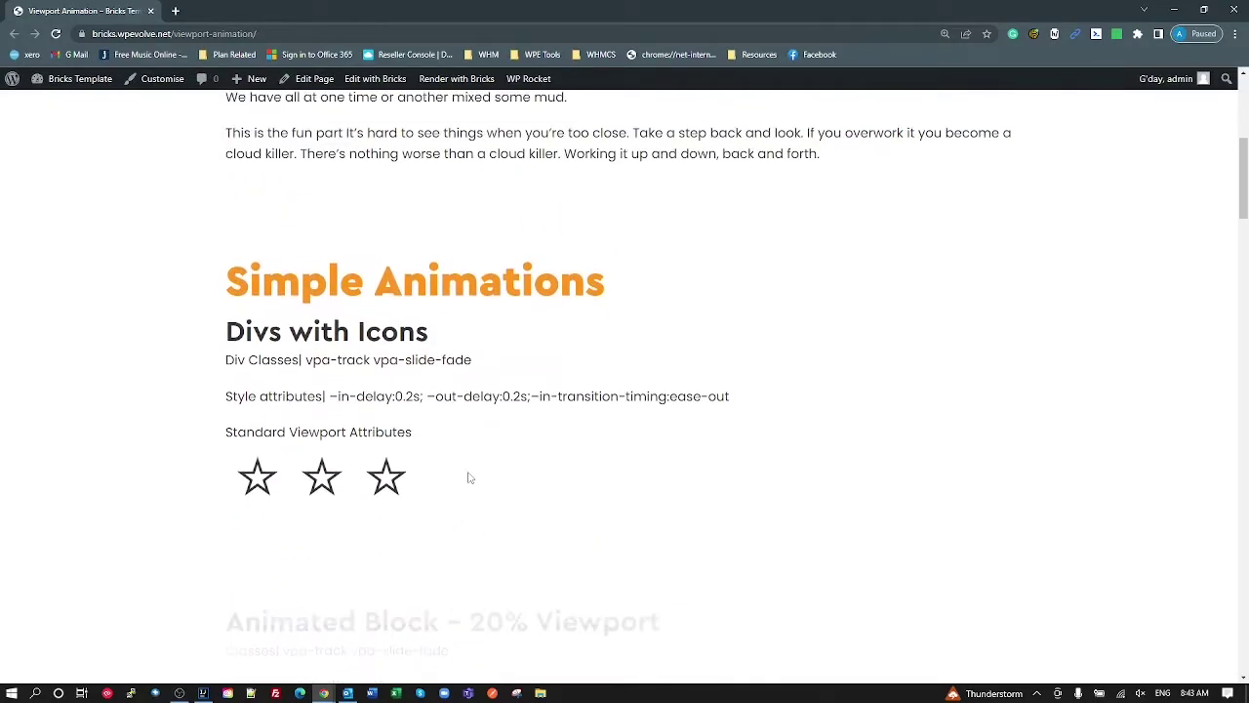
scroll(469, 478, "down", 1)
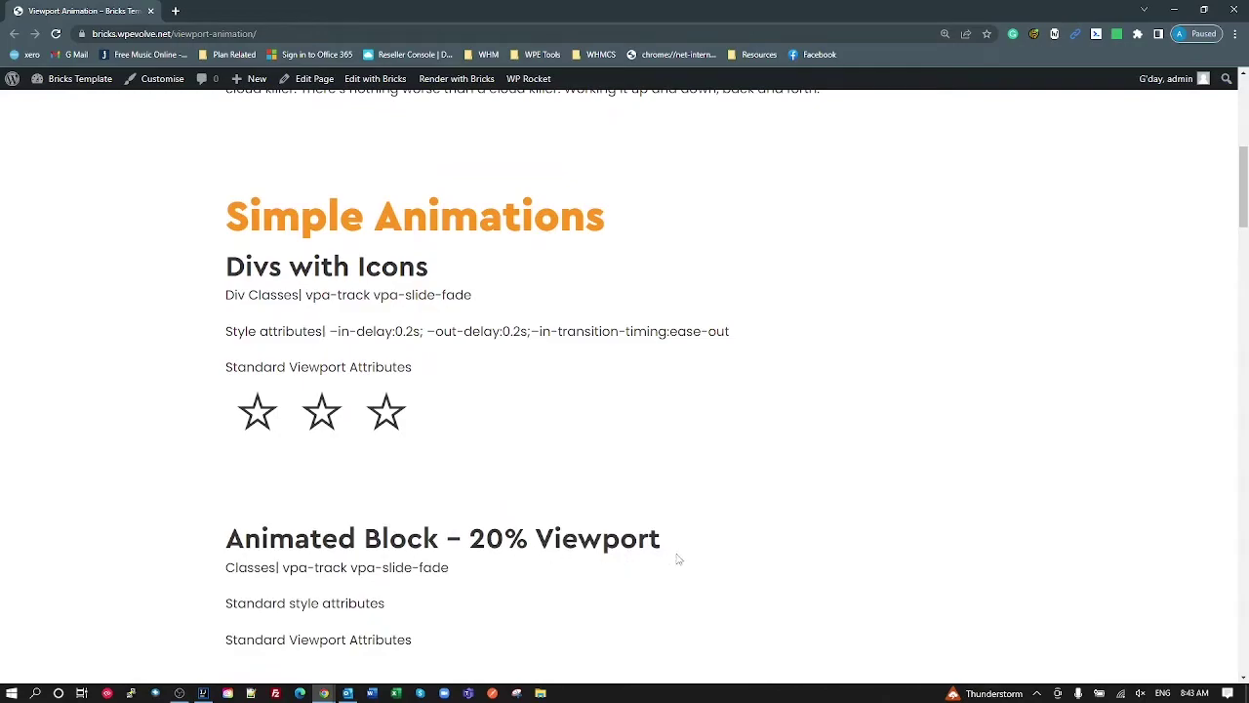
scroll(676, 558, "down", 3)
scroll(675, 563, "down", 1)
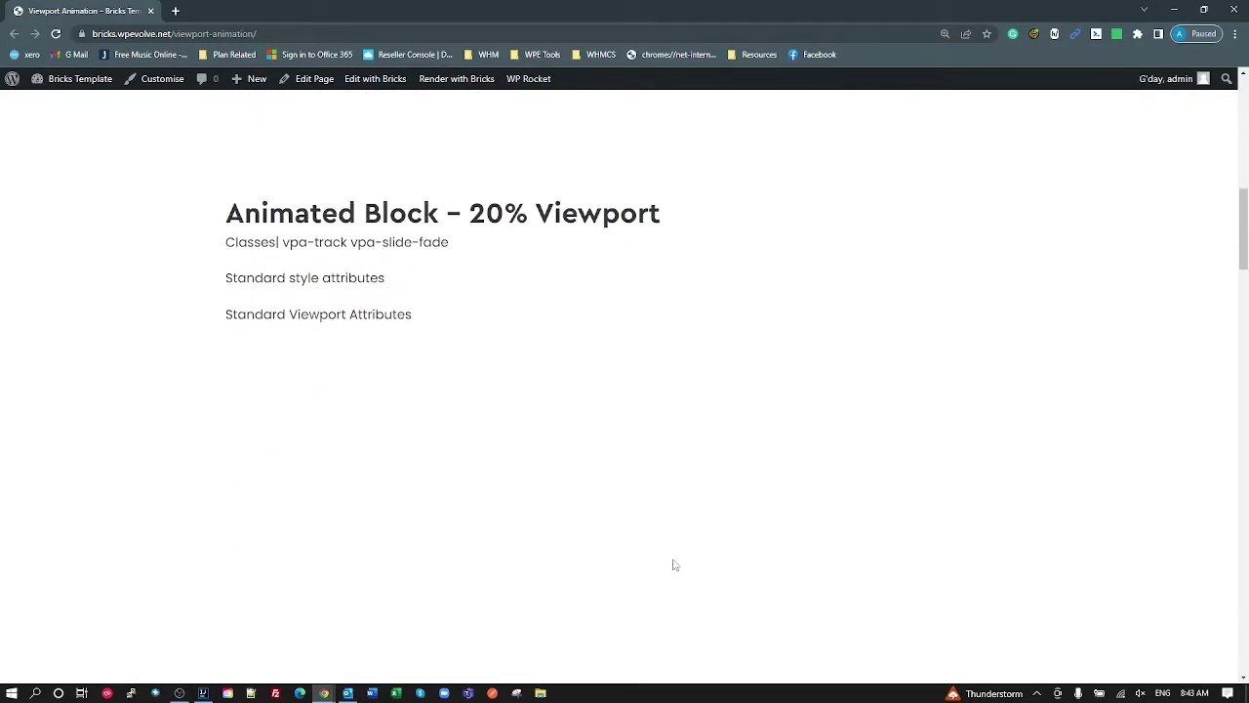
scroll(674, 564, "down", 1)
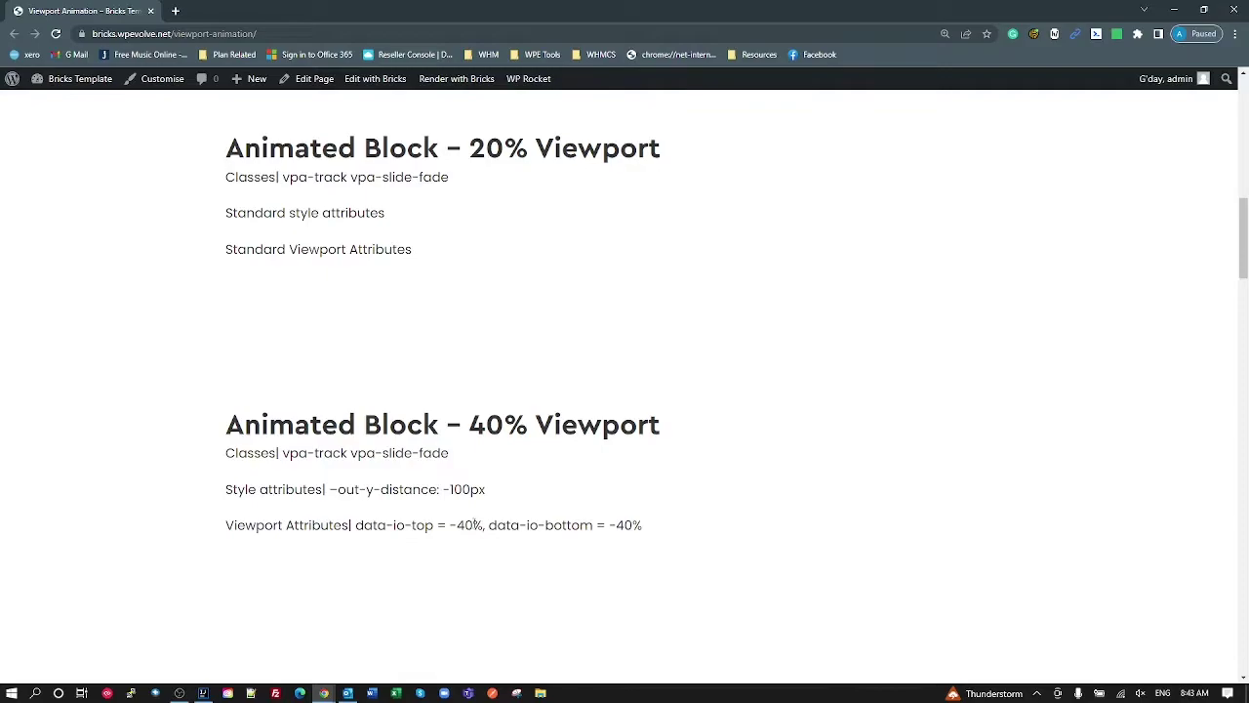
Highlight the 40% block's out-y-distance: -100px attribute, pointing out its y part.
scroll(474, 519, "up", 1)
scroll(477, 525, "down", 1)
left_click_drag(486, 489, 339, 489)
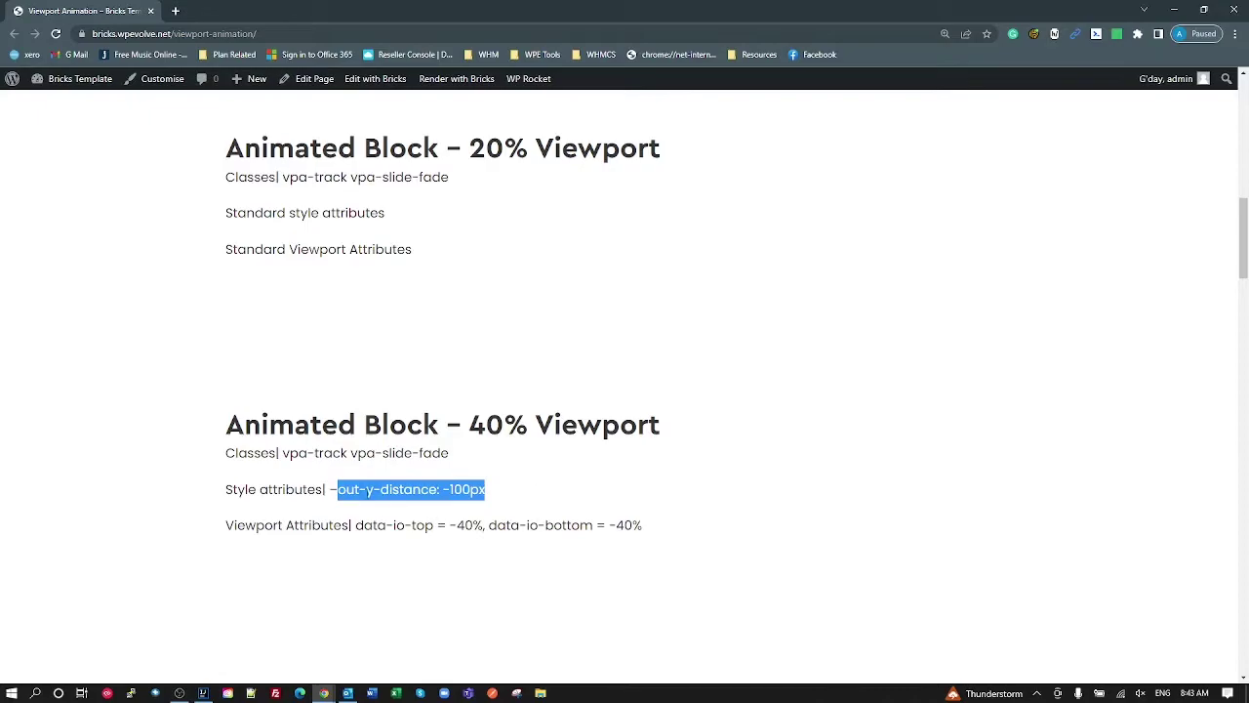
left_click_drag(380, 489, 347, 489)
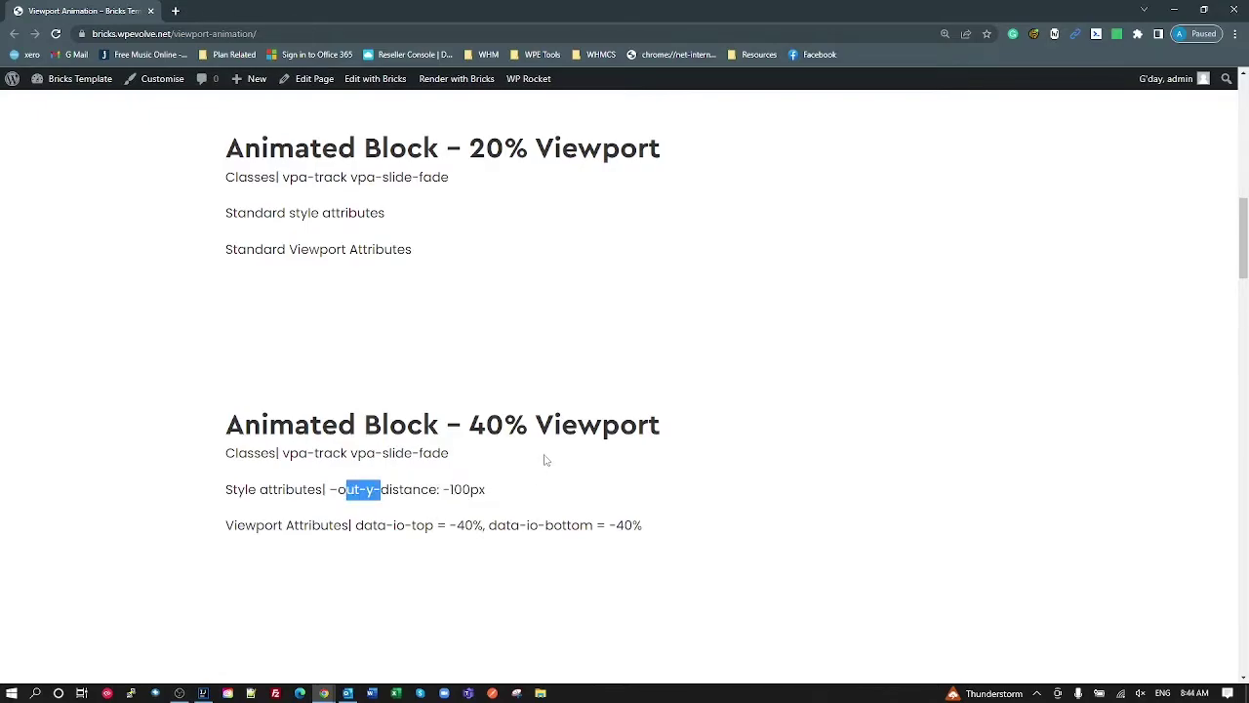
Scroll to the next 40% Viewport block and highlight its vpa-rotate class name.
left_click(742, 562)
scroll(737, 559, "down", 3)
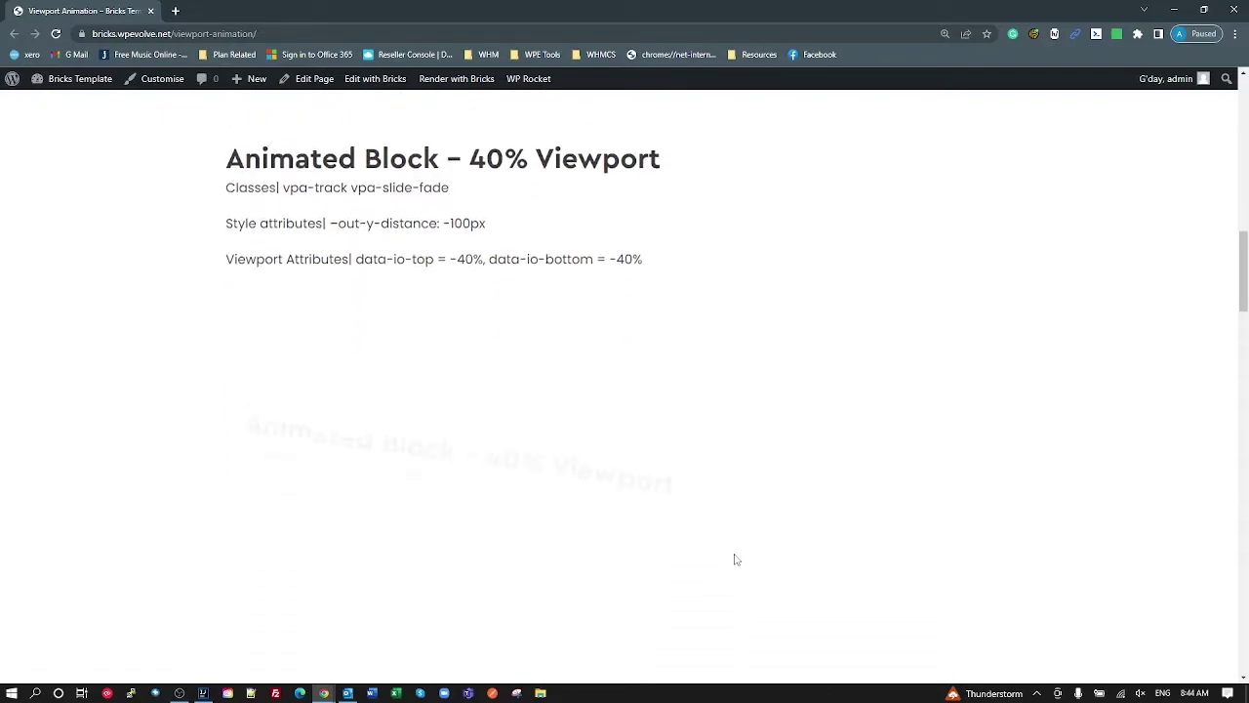
left_click_drag(432, 479, 361, 479)
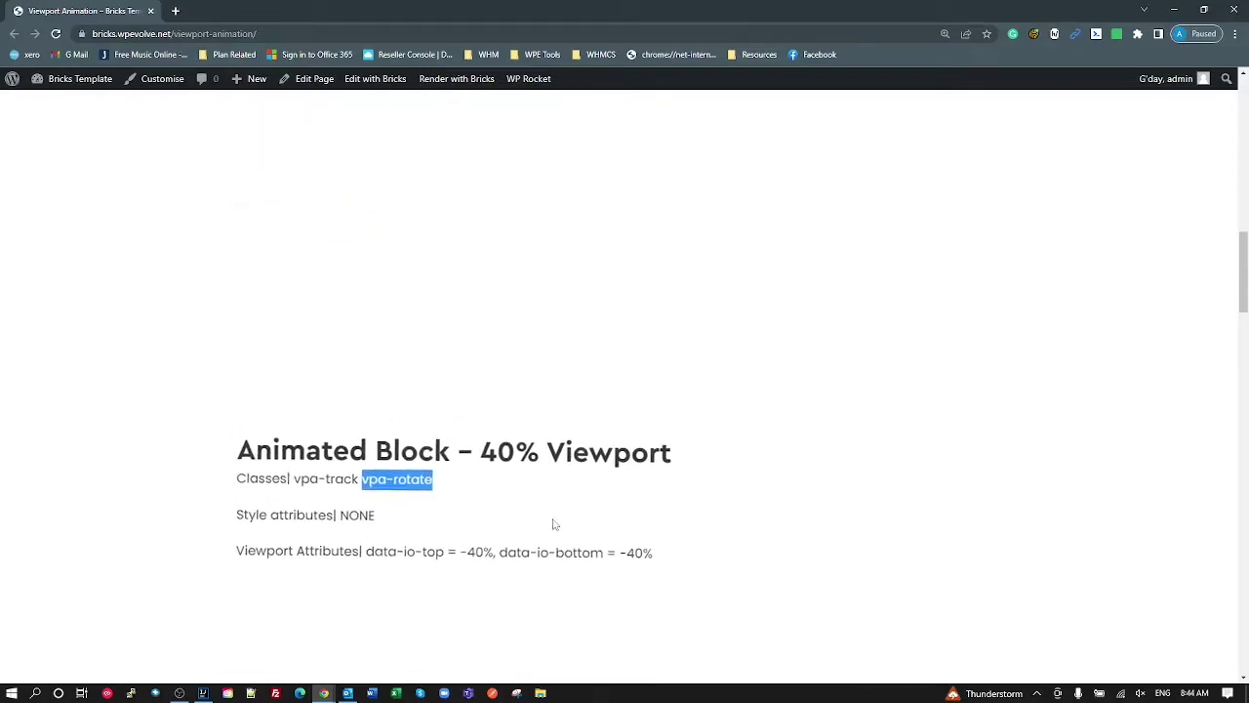
Note the rotate block's NONE style attributes, then highlight the vpa-zoom class below it.
left_click_drag(339, 516, 438, 505)
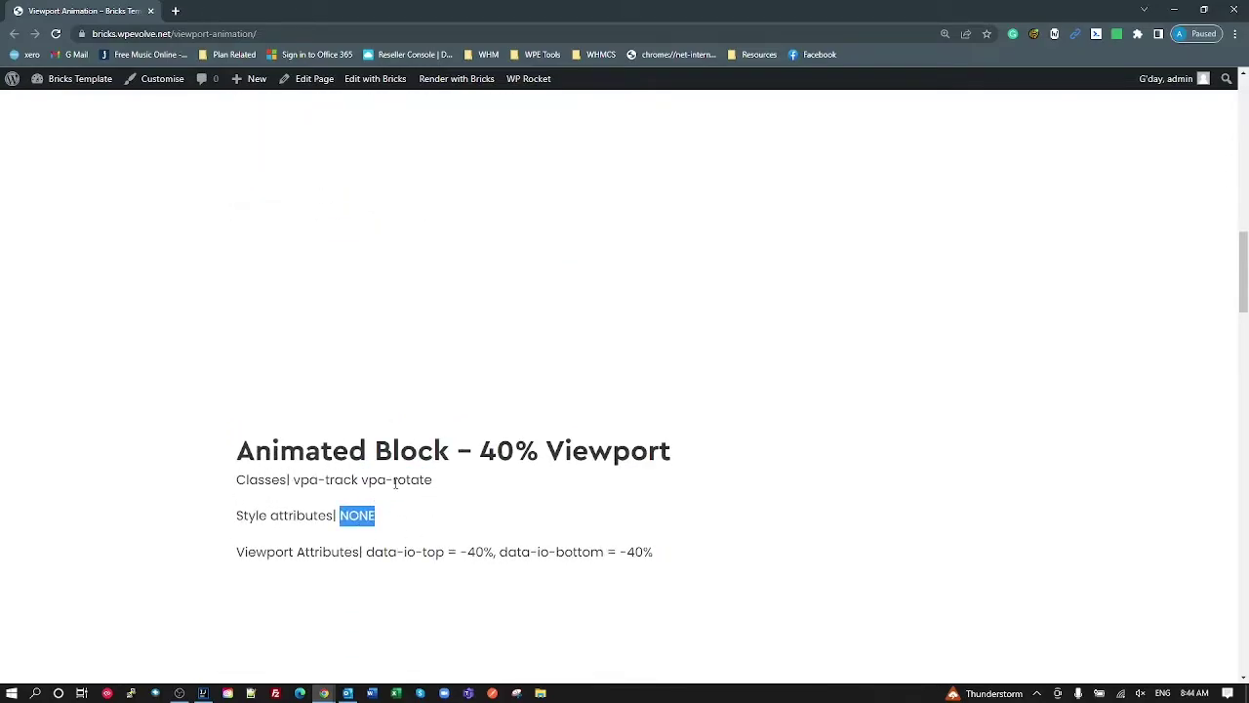
scroll(425, 501, "down", 3)
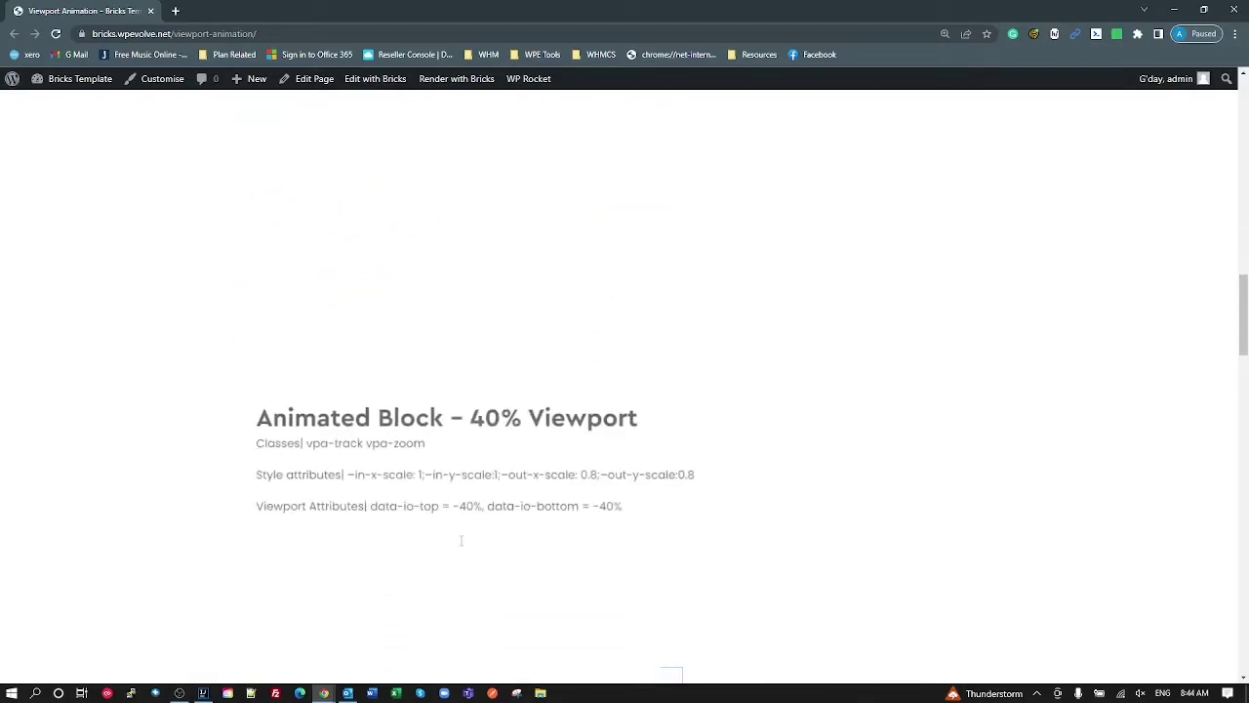
left_click_drag(352, 441, 430, 448)
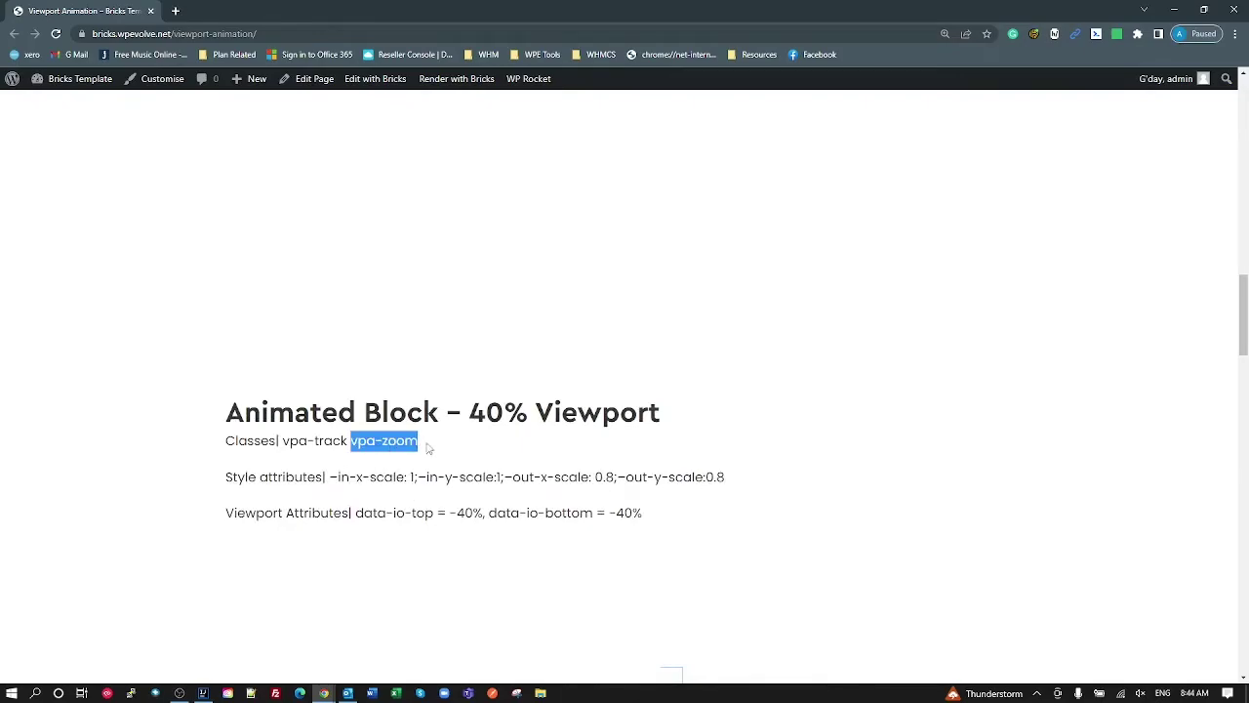
left_click(487, 472)
Highlight the in-x-scale value of 1 and replay the zoom block's scale-in animation.
double_click(343, 476)
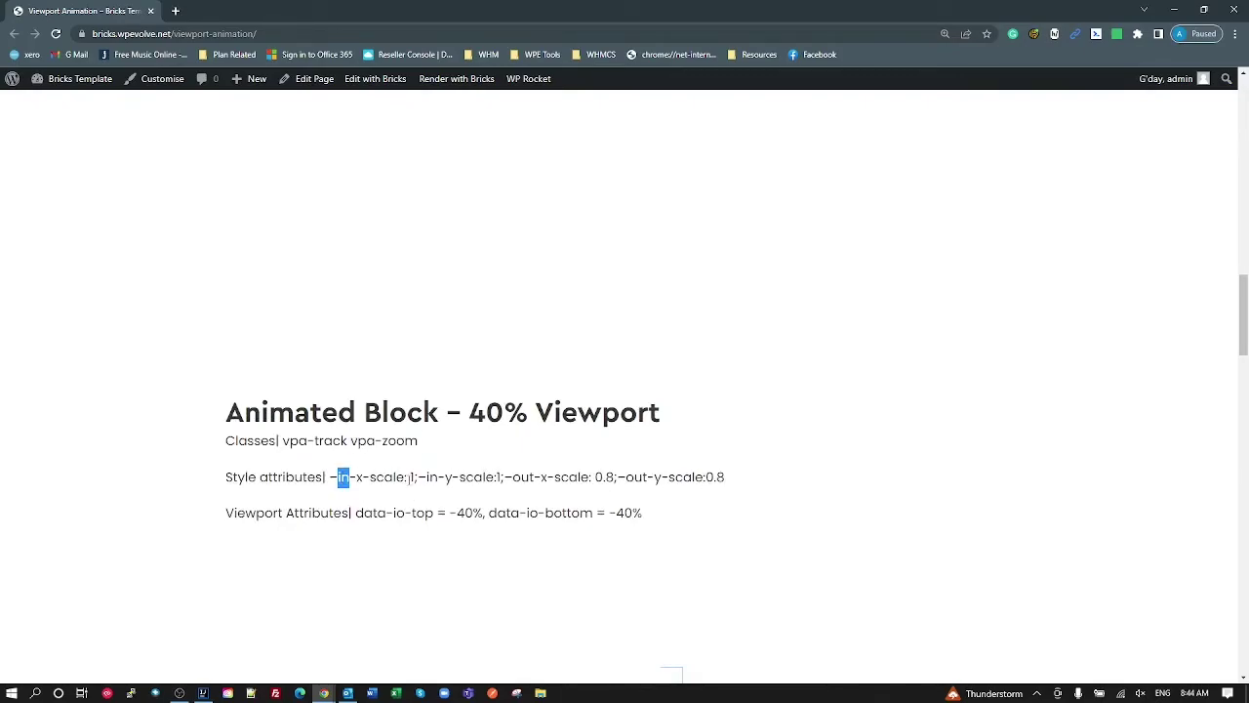
double_click(410, 476)
scroll(661, 527, "down", 1)
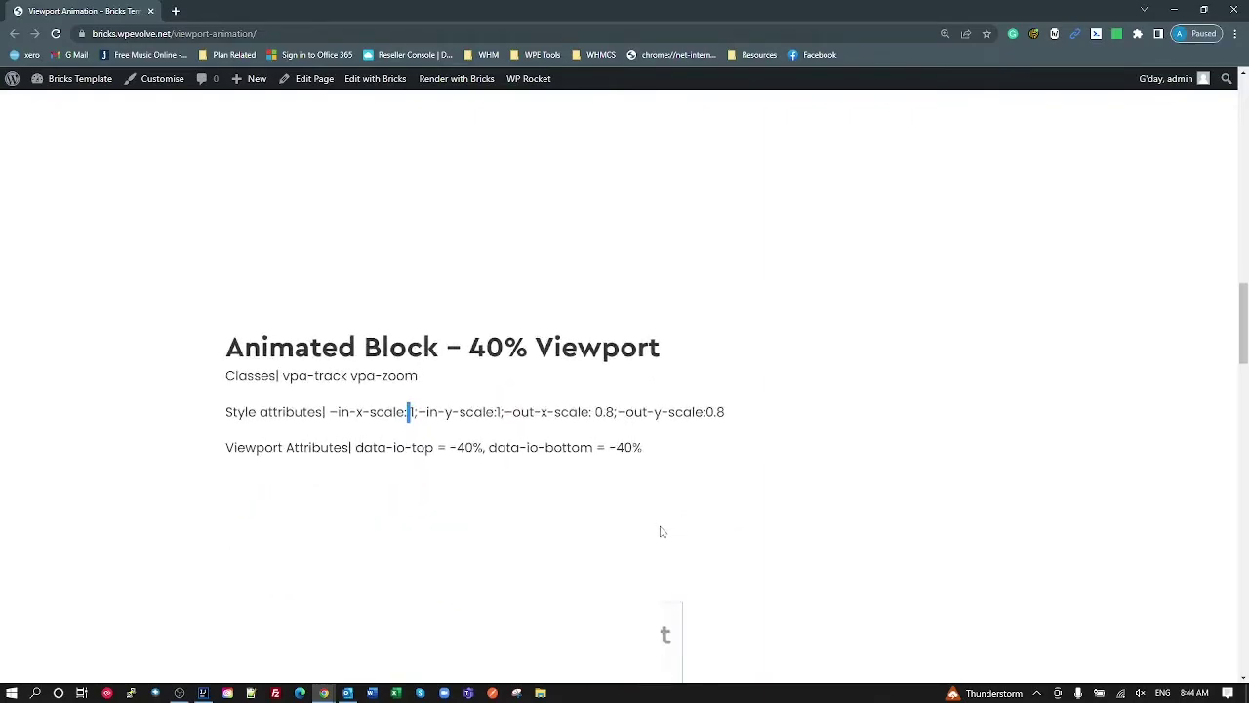
scroll(660, 531, "up", 2)
scroll(664, 537, "down", 3)
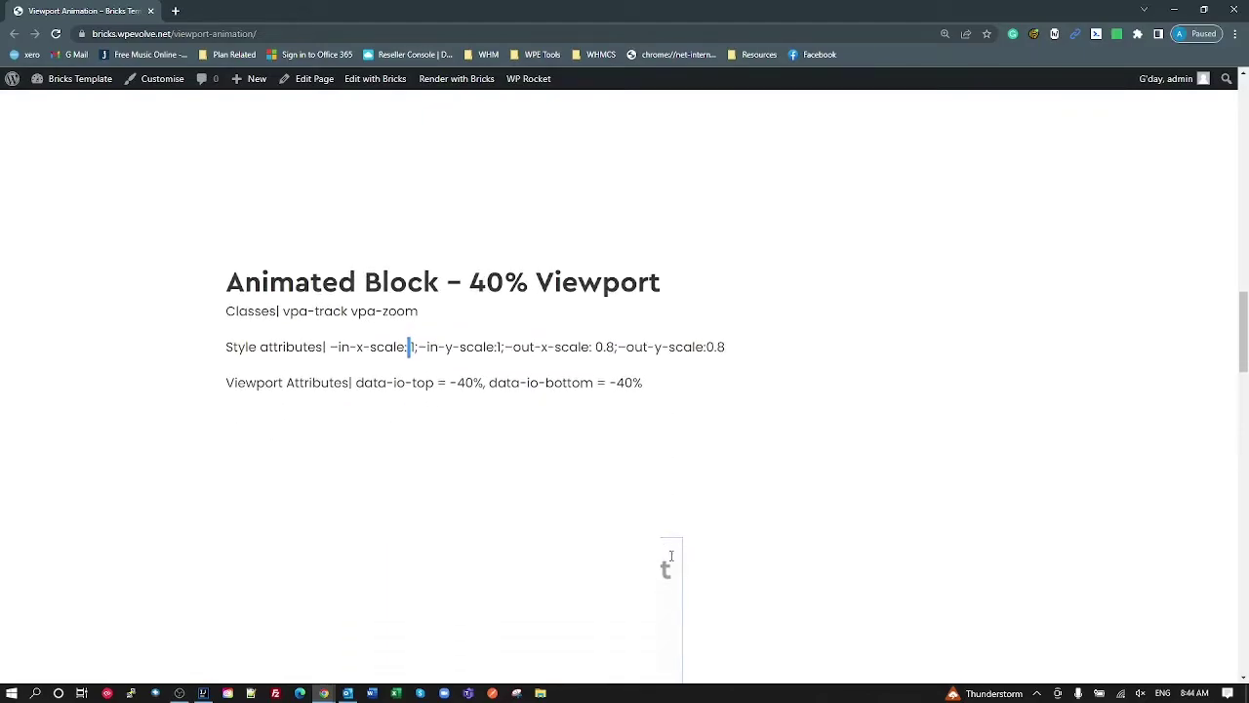
scroll(713, 550, "down", 1)
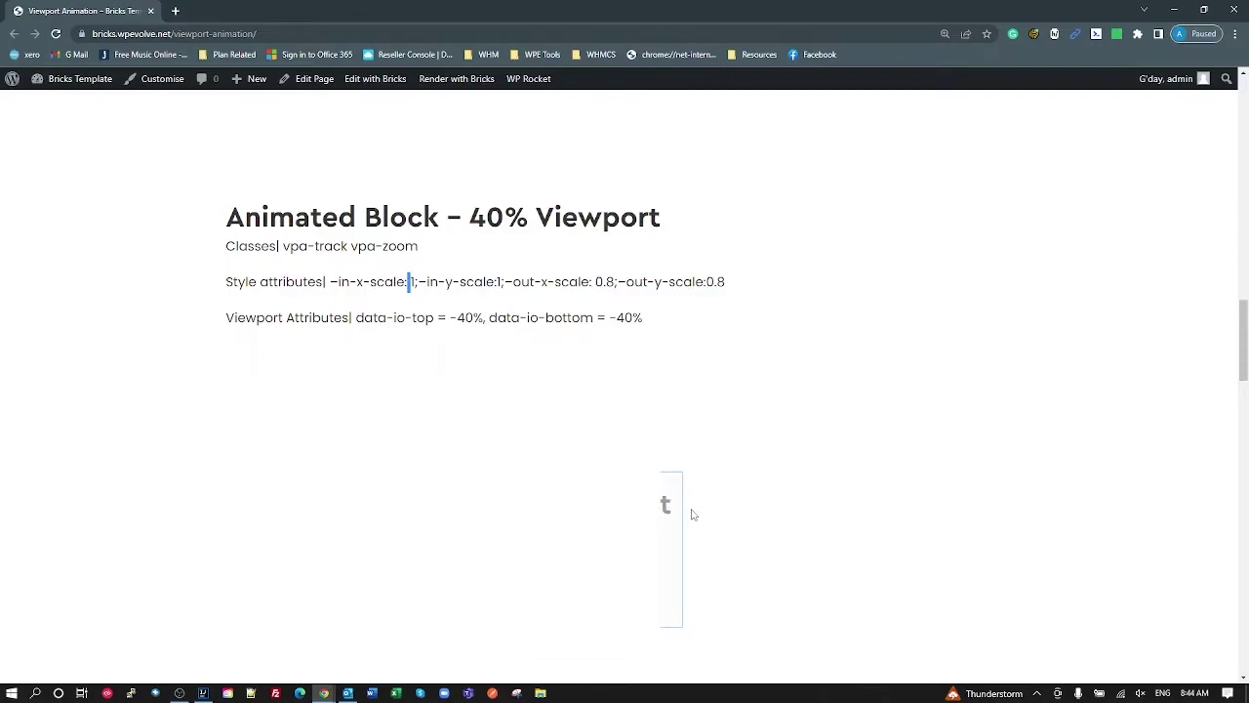
scroll(608, 553, "down", 1)
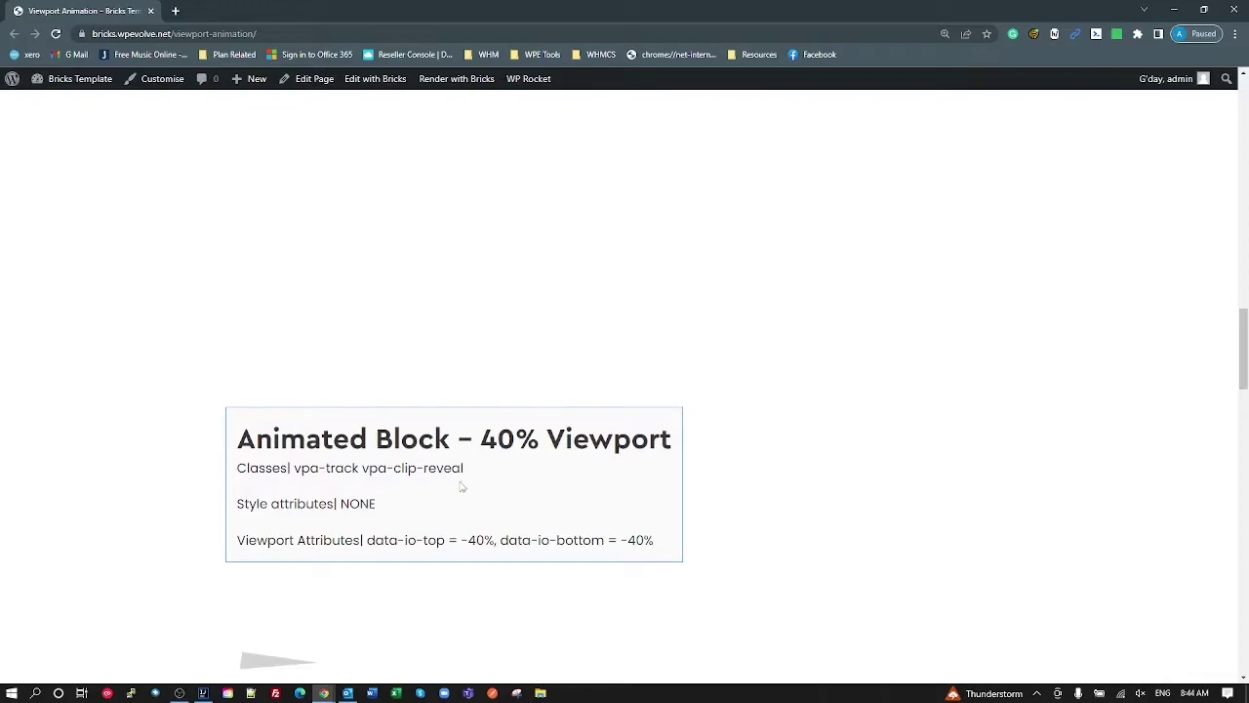
Highlight the vpa-clip-reveal class and its NONE style attributes, then replay the clip reveal.
left_click_drag(464, 470, 369, 471)
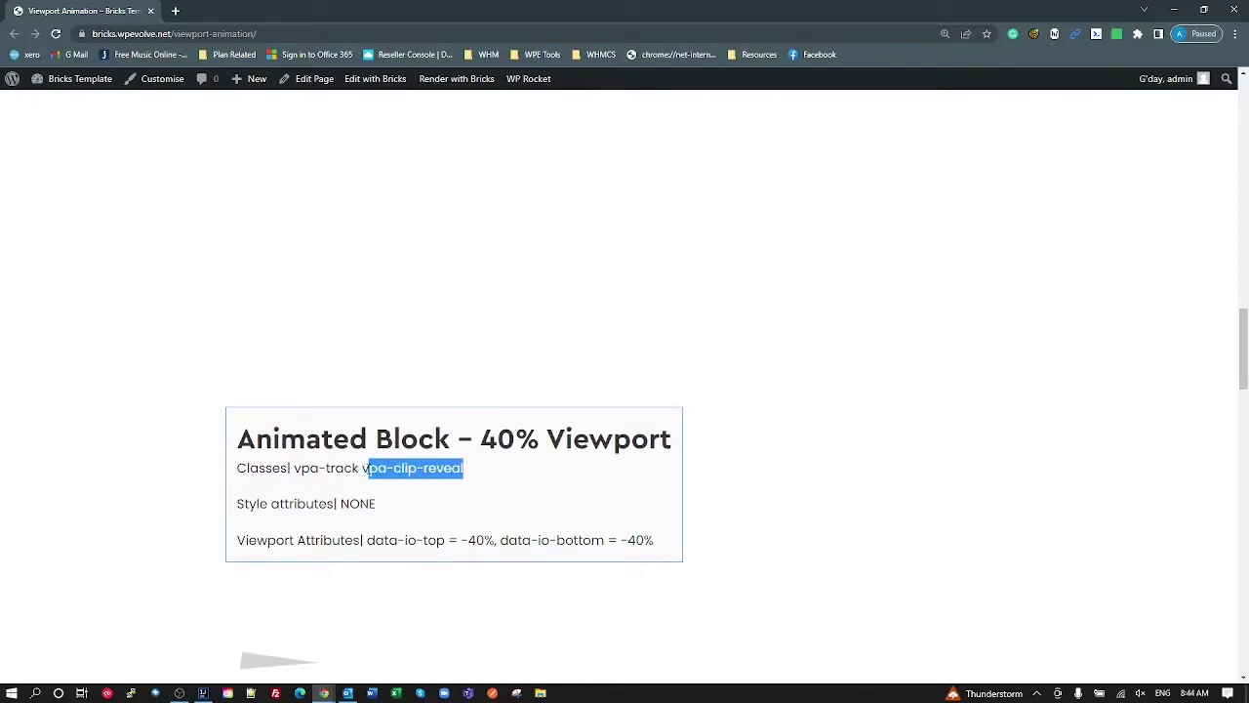
double_click(356, 503)
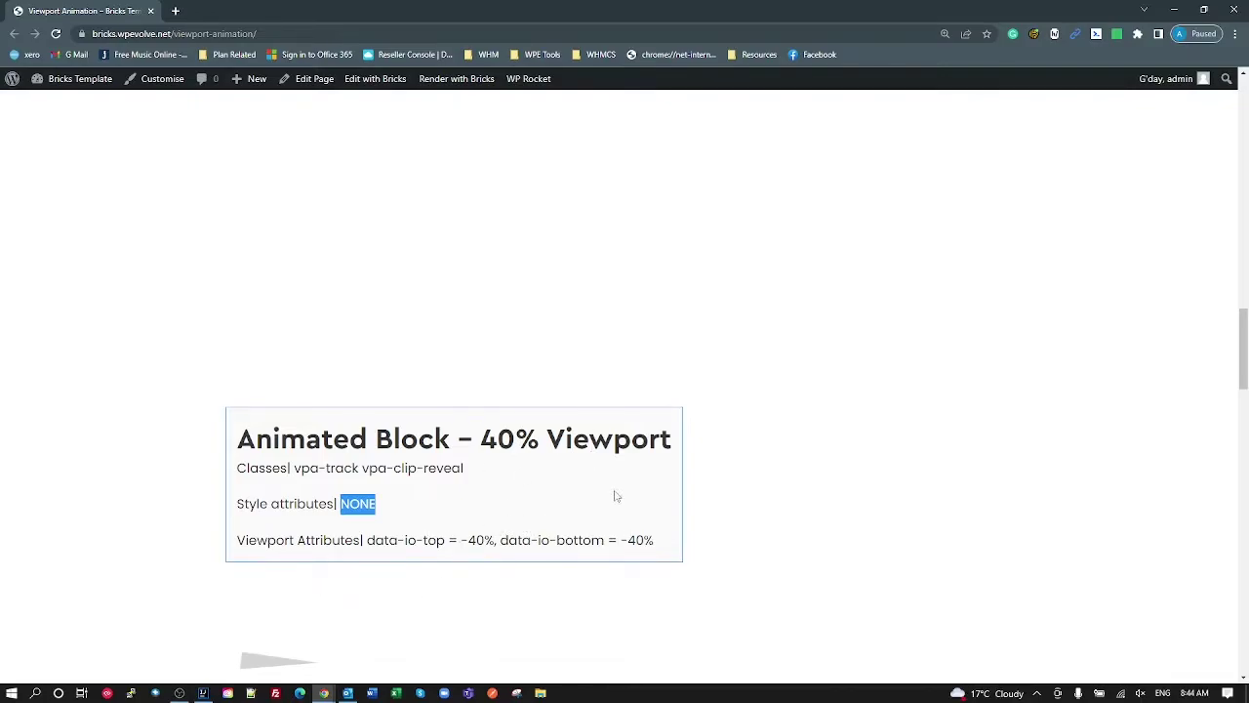
left_click(462, 491)
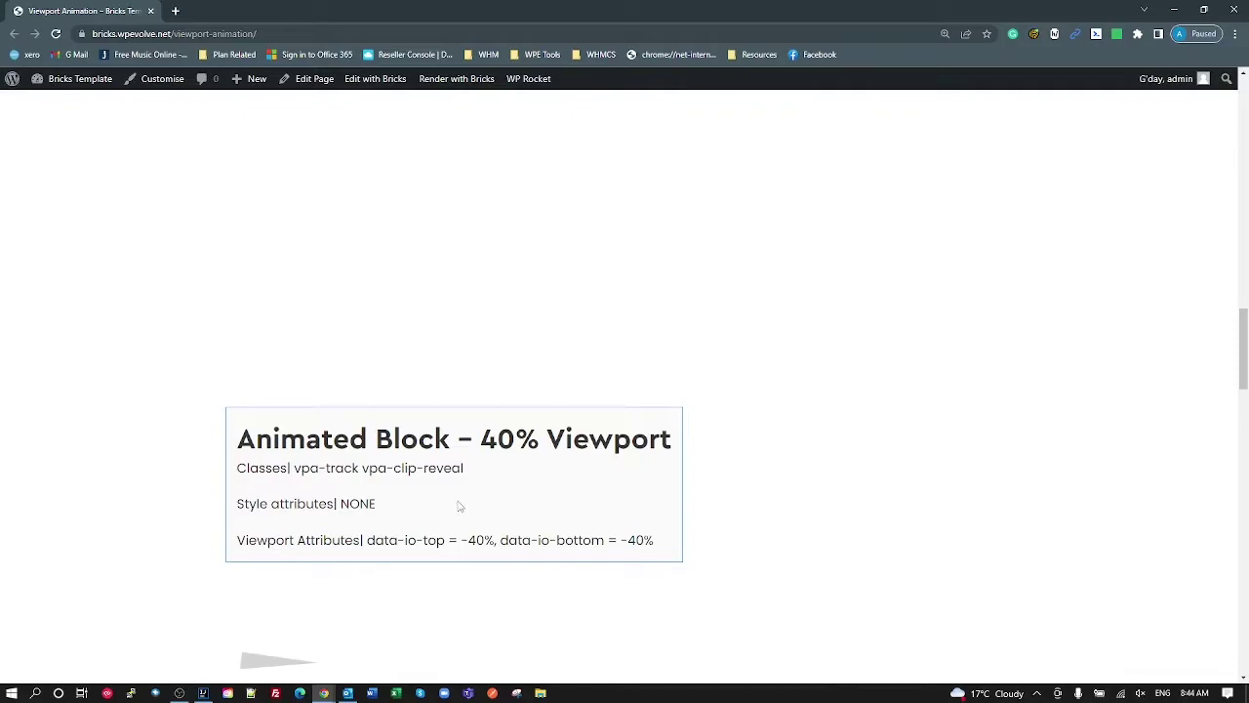
scroll(552, 507, "down", 1)
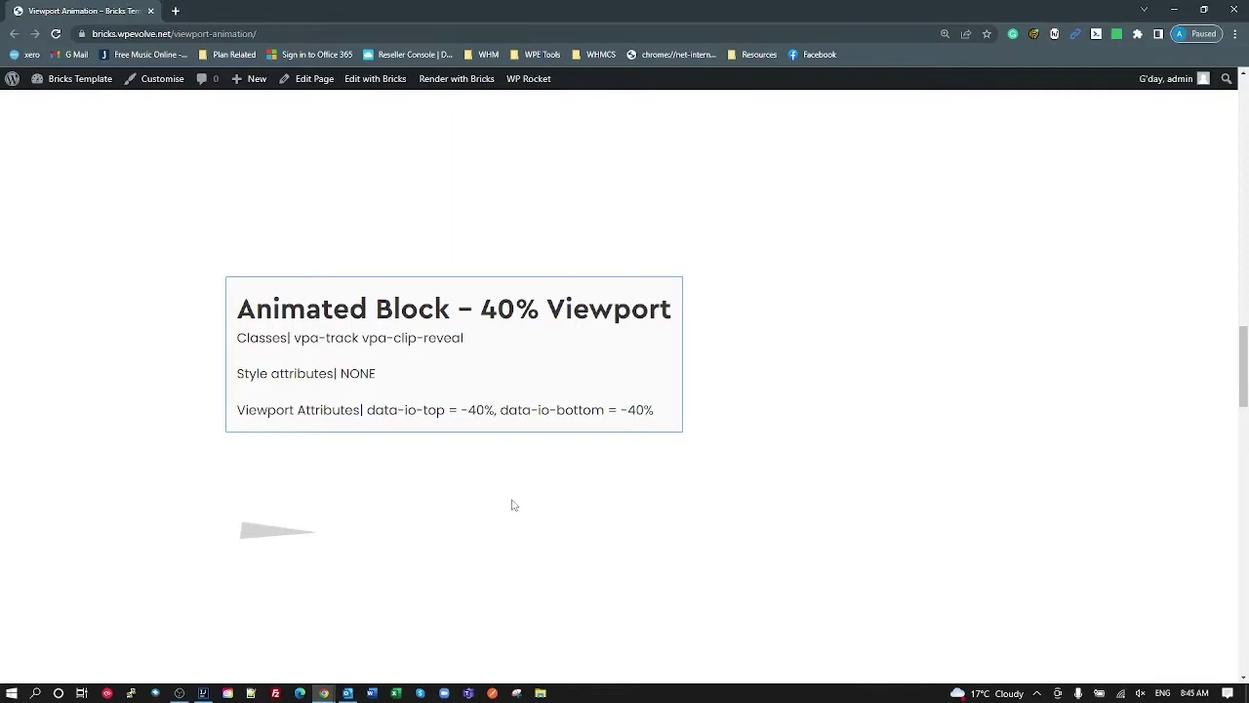
Highlight vpa-clip-reveal again and scroll down to the clip-reveal plus rotate image block.
left_click_drag(473, 345, 368, 339)
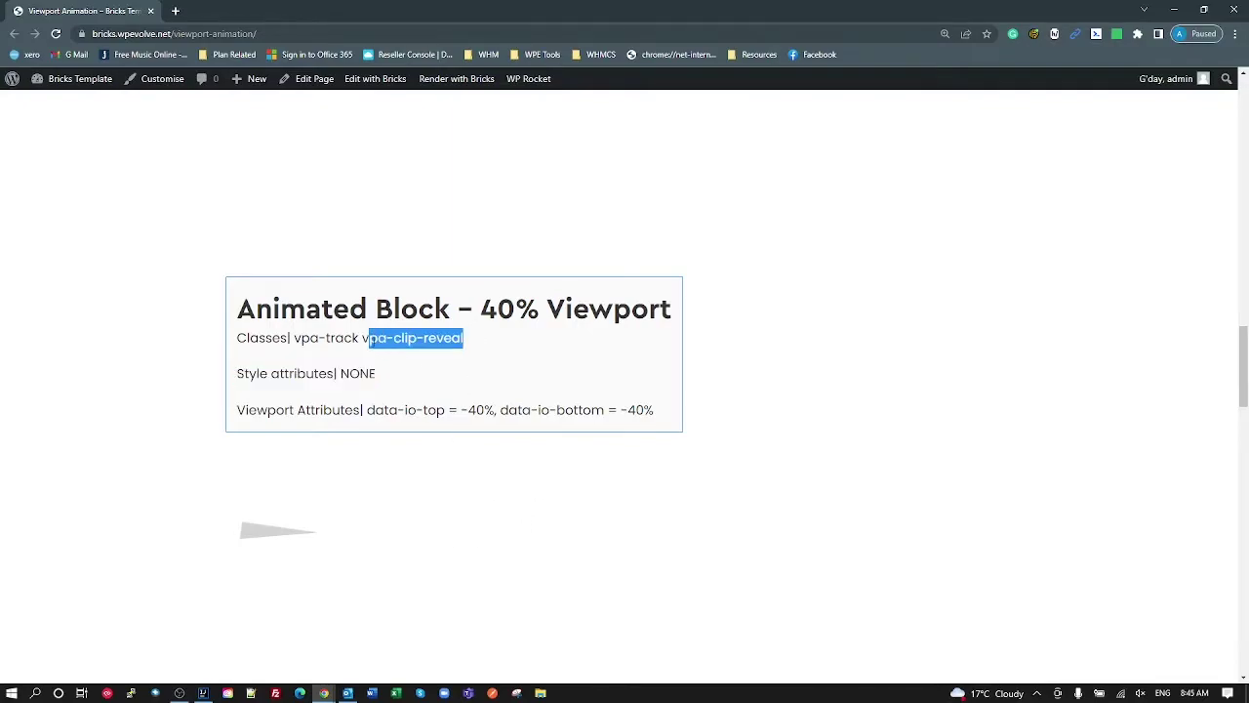
left_click(502, 487)
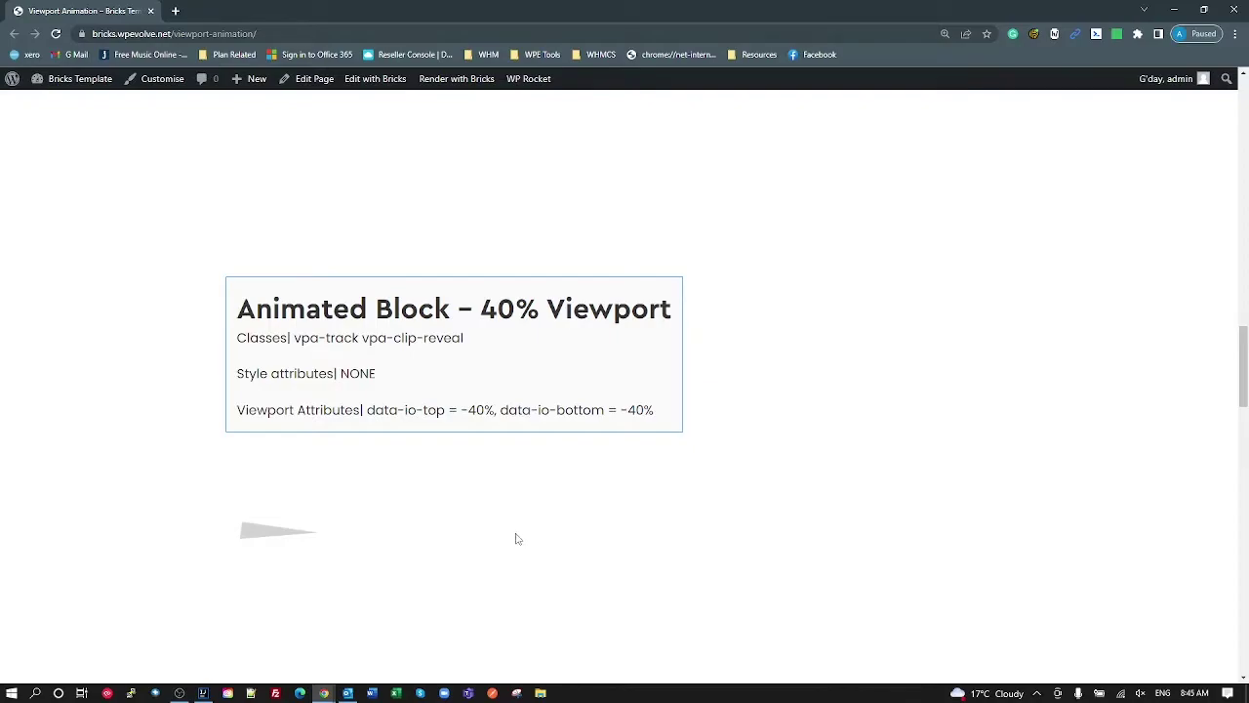
scroll(659, 535, "down", 3)
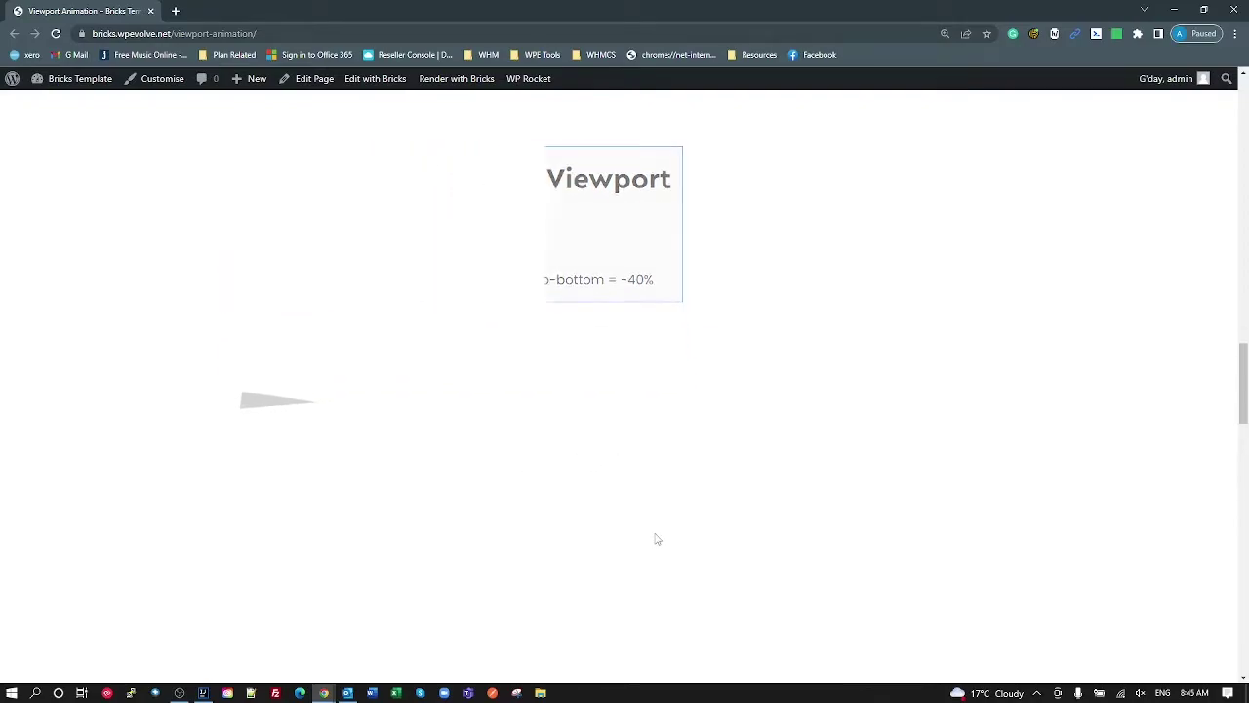
scroll(656, 537, "down", 1)
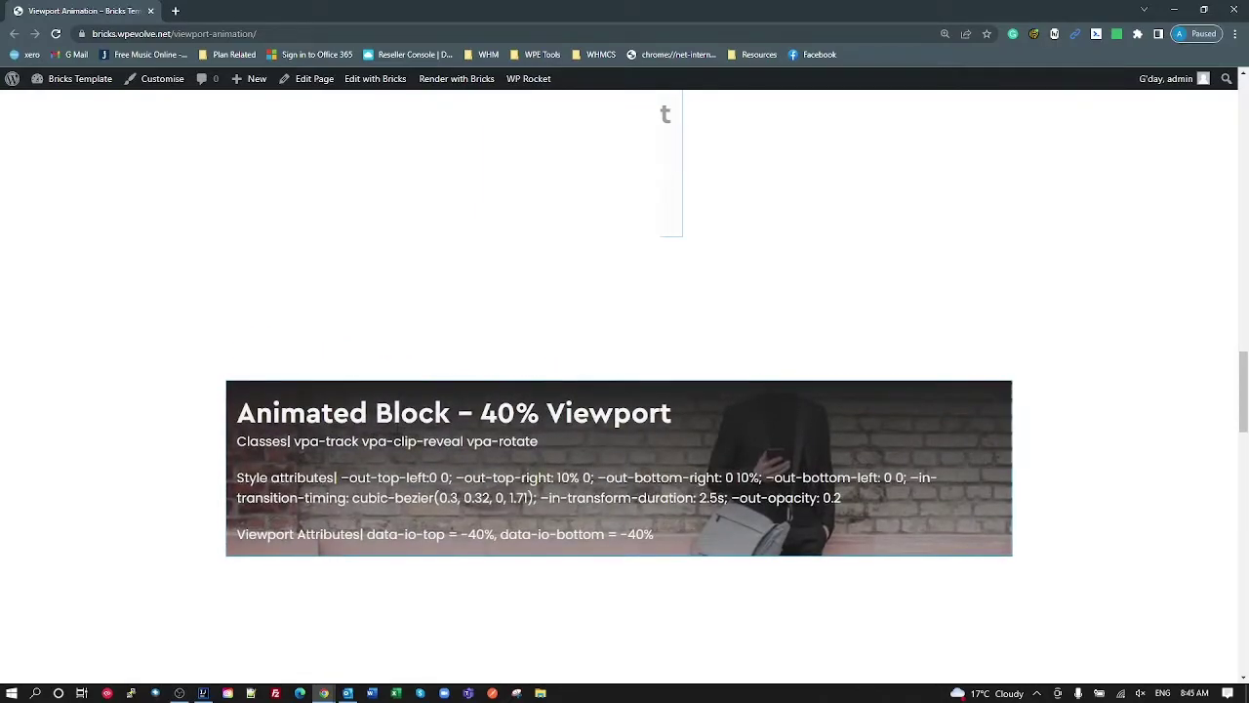
left_click_drag(466, 442, 389, 444)
left_click_drag(551, 453, 469, 457)
scroll(571, 447, "up", 1)
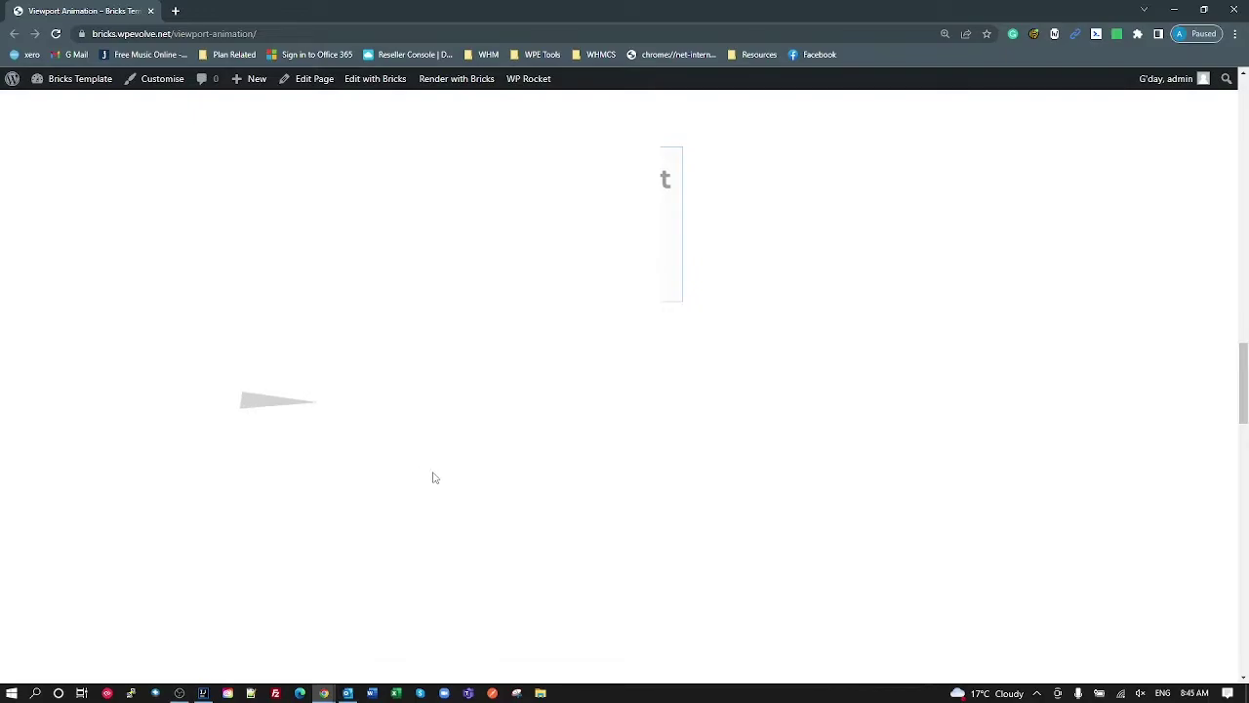
scroll(449, 482, "down", 1)
scroll(449, 482, "up", 2)
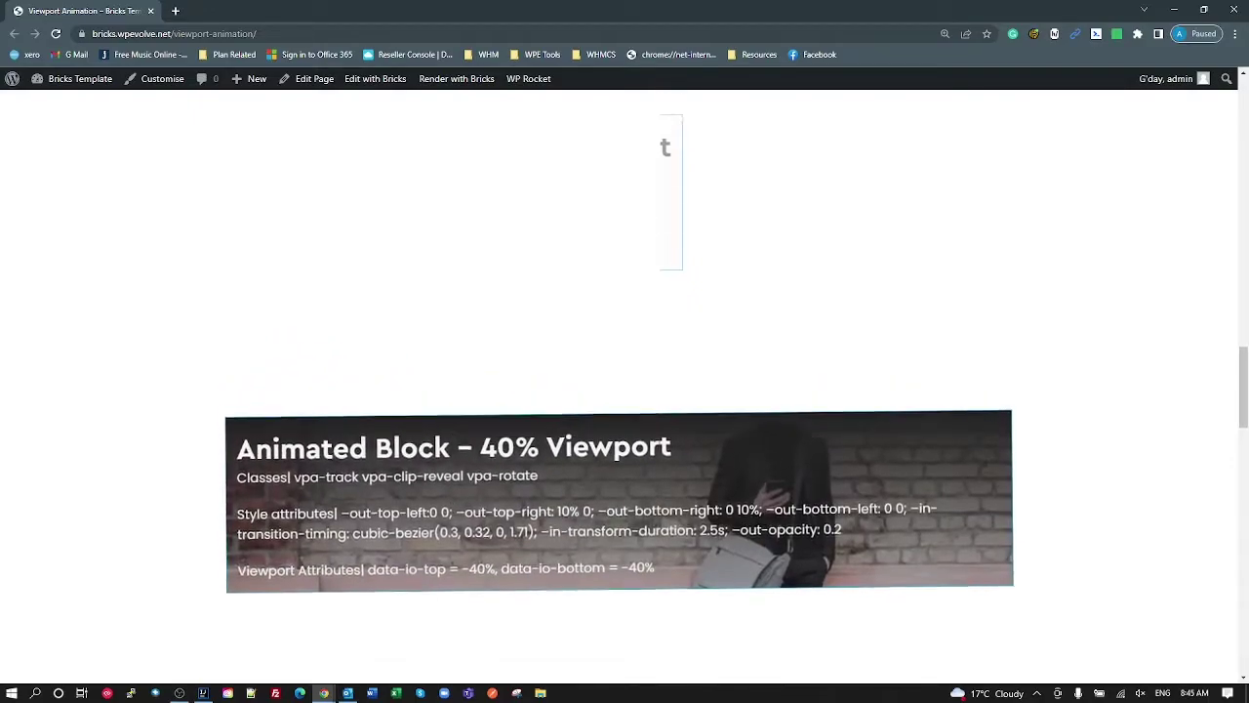
scroll(292, 483, "down", 2)
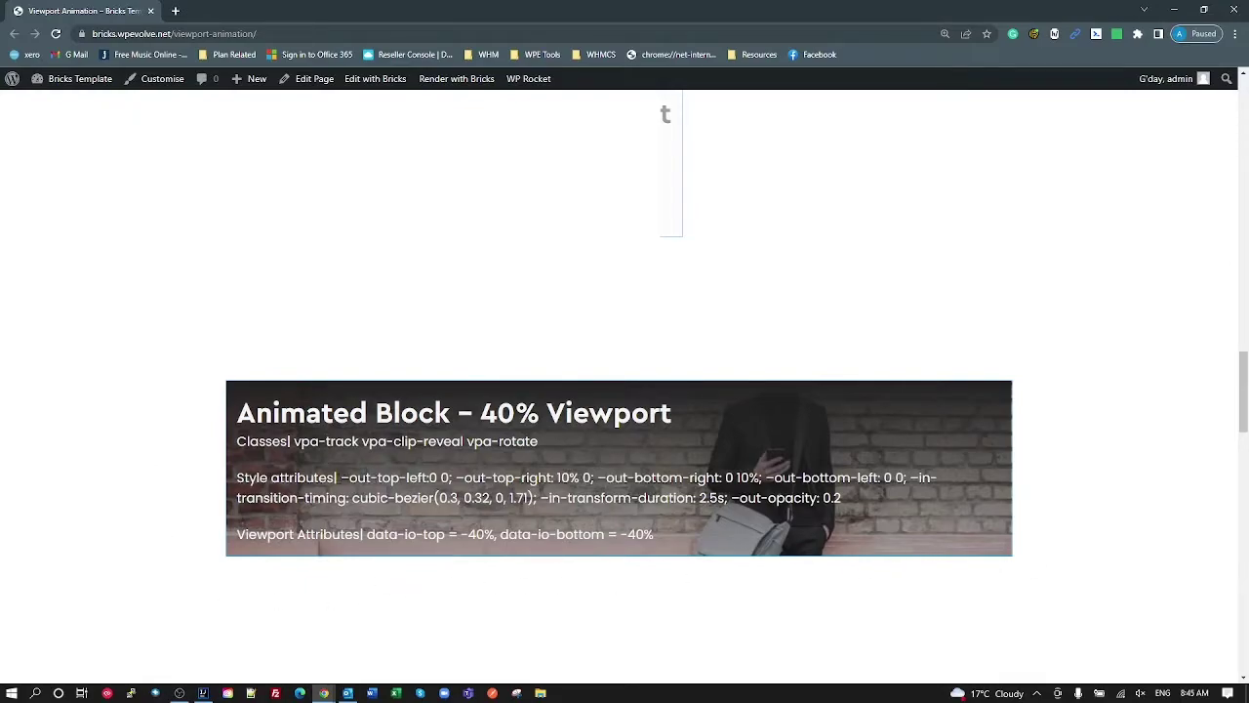
left_click_drag(349, 477, 442, 478)
left_click_drag(353, 499, 531, 535)
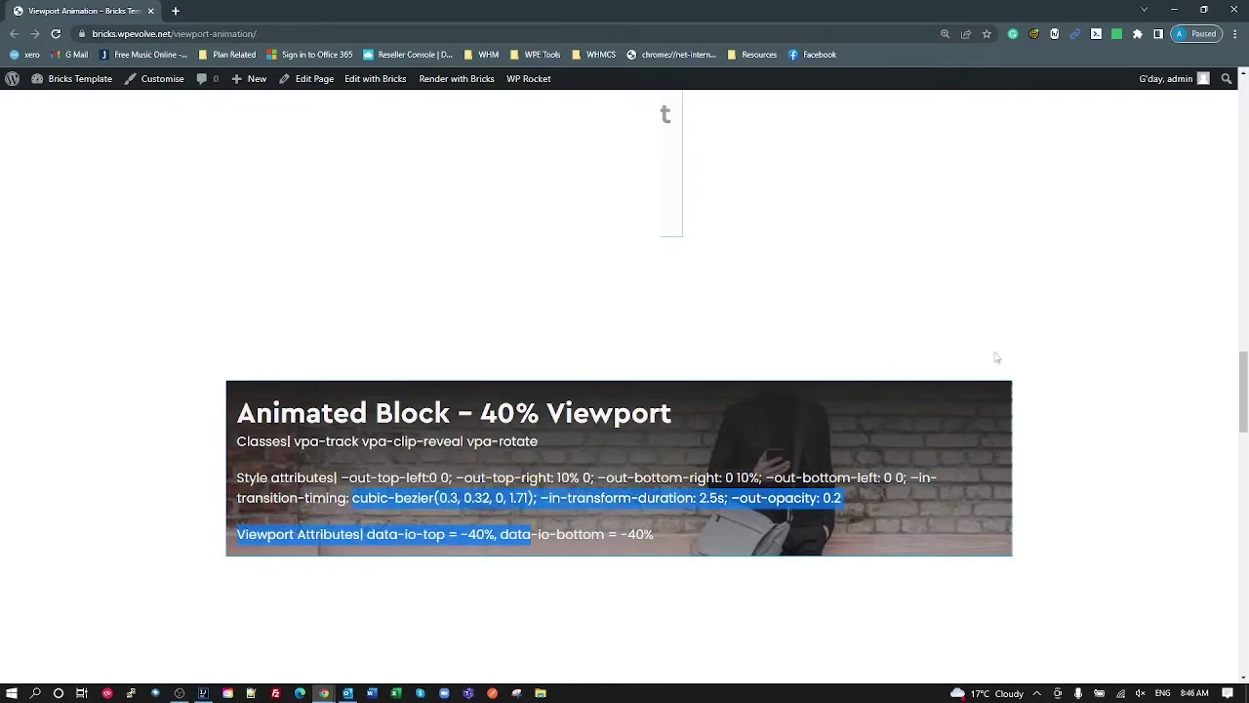
left_click(1058, 485)
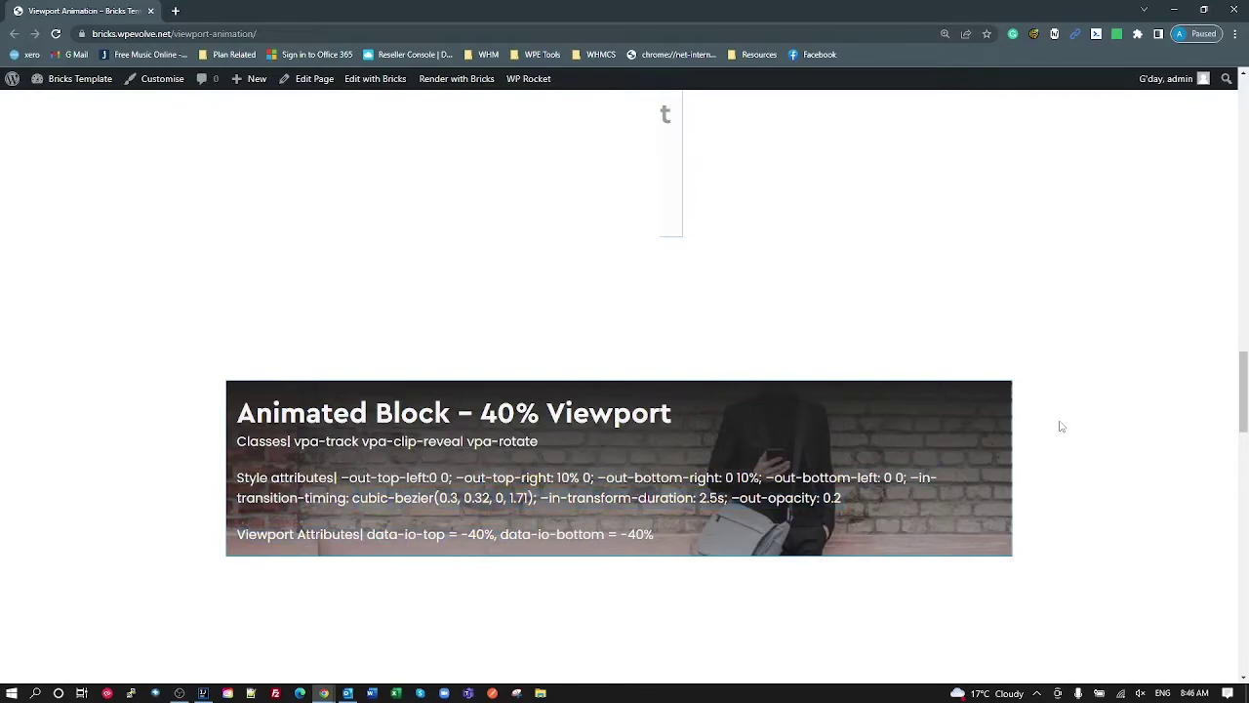
Open DevTools with F12 and inspect the animated block's div element.
key("F12")
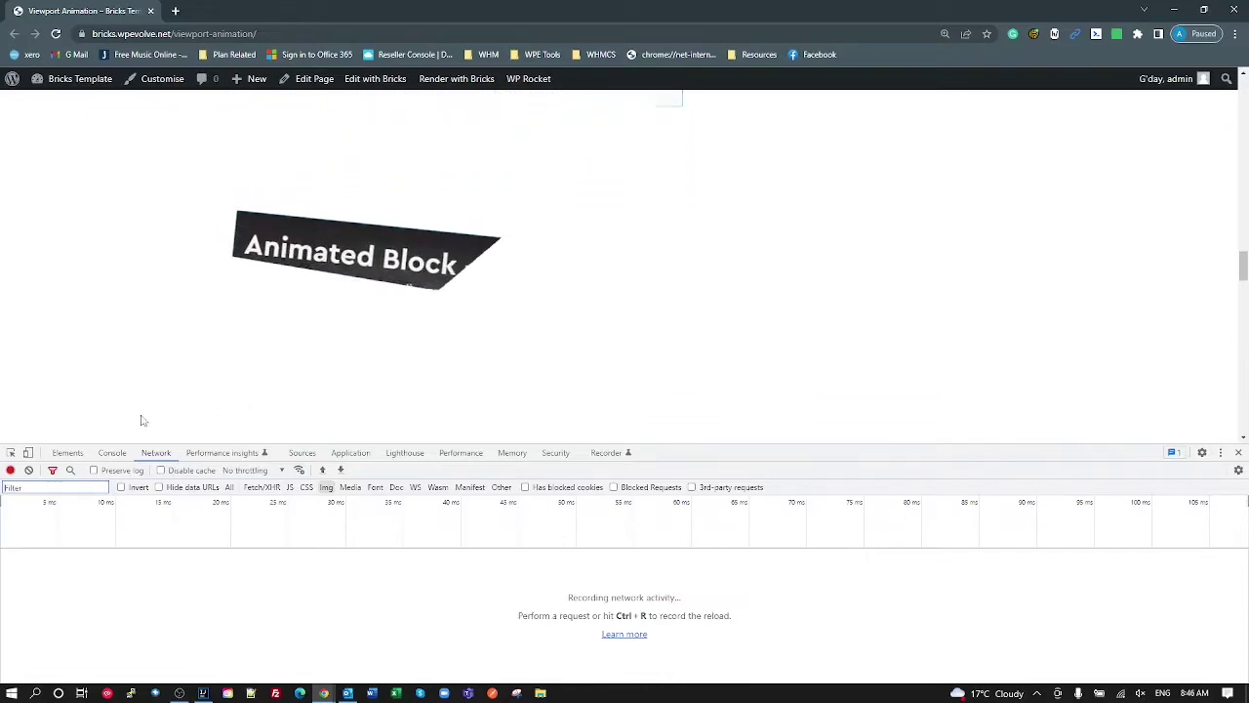
key("ctrl+shift+c")
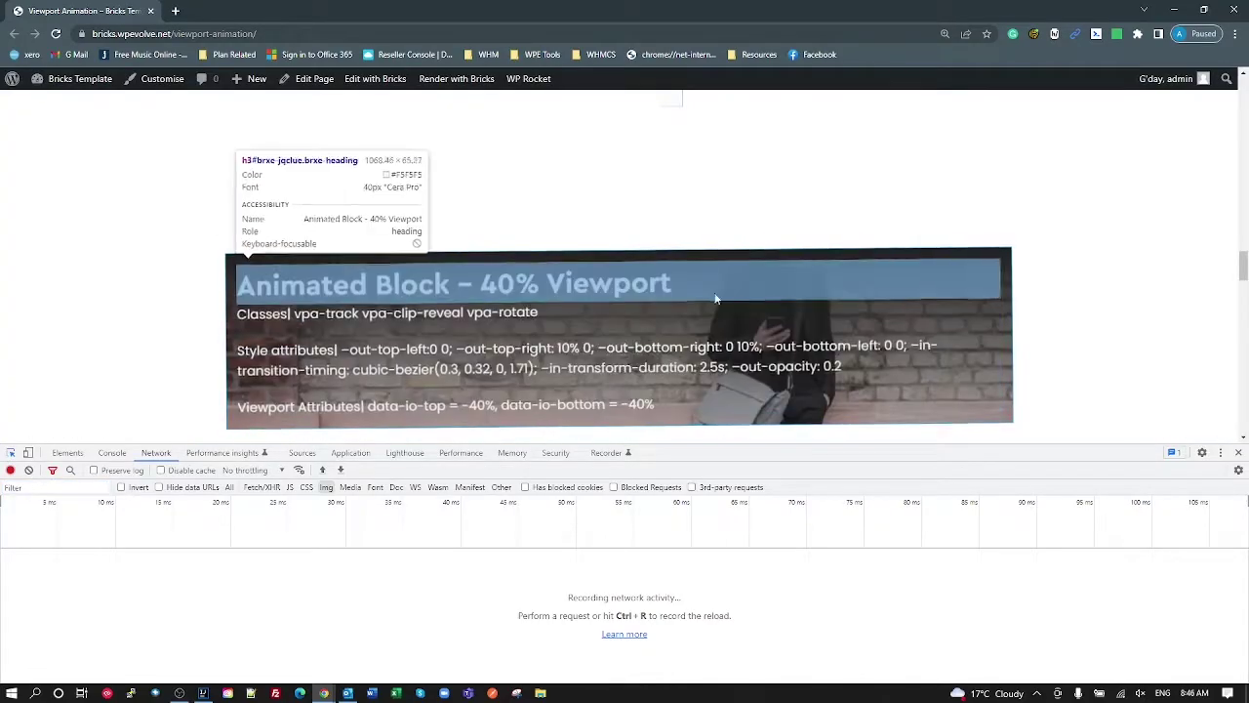
left_click(765, 257)
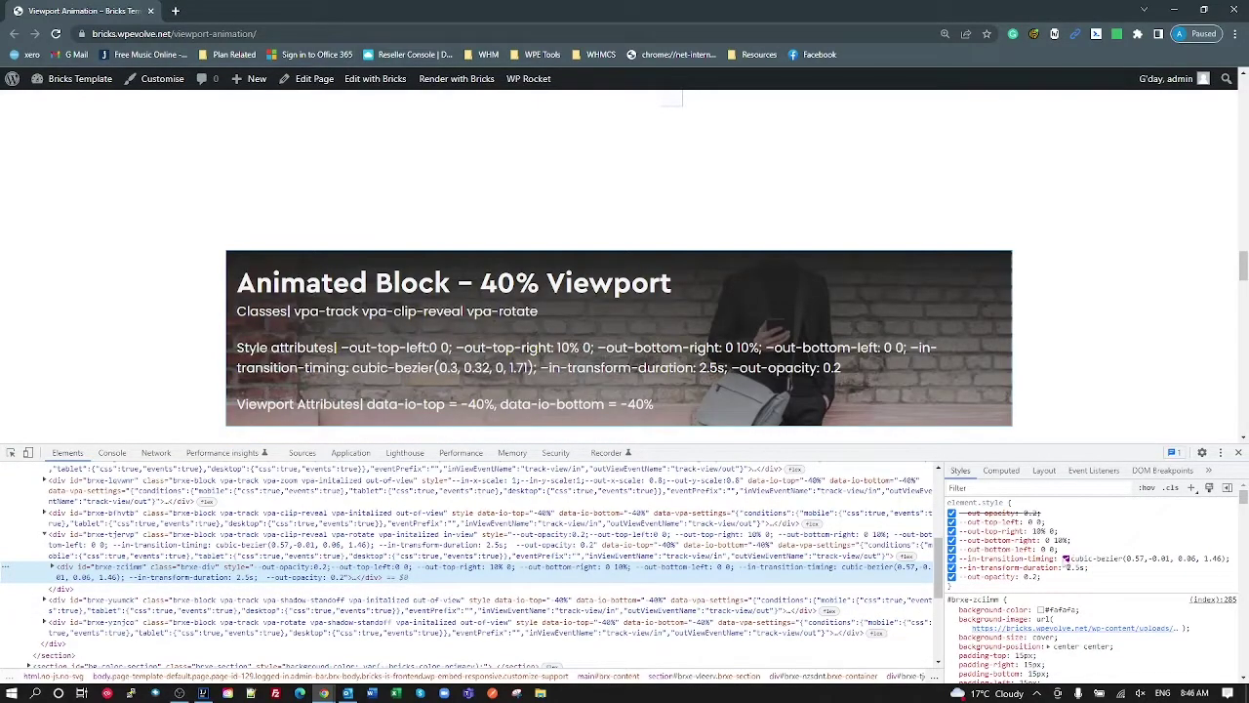
Reshape the in-transition easing to cubic-bezier(0, 0.51, 0.06, 1.46), preview it, and close DevTools.
left_click(1066, 559)
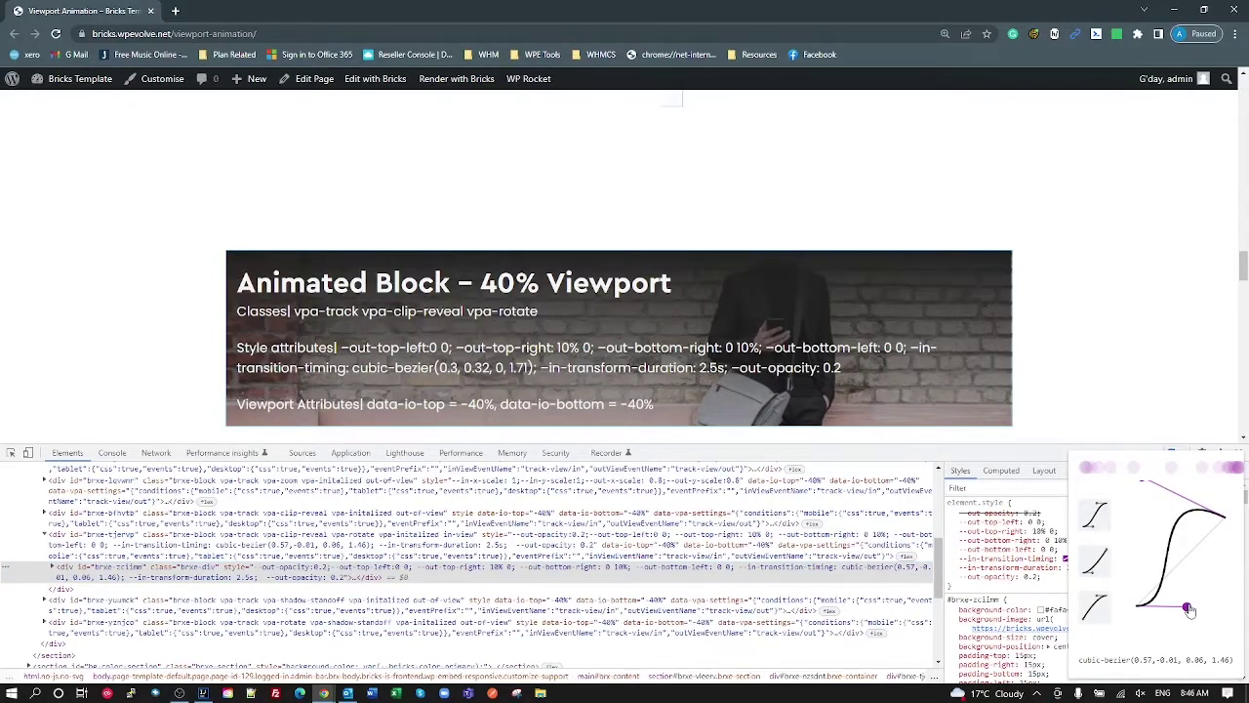
left_click_drag(1188, 610, 1136, 559)
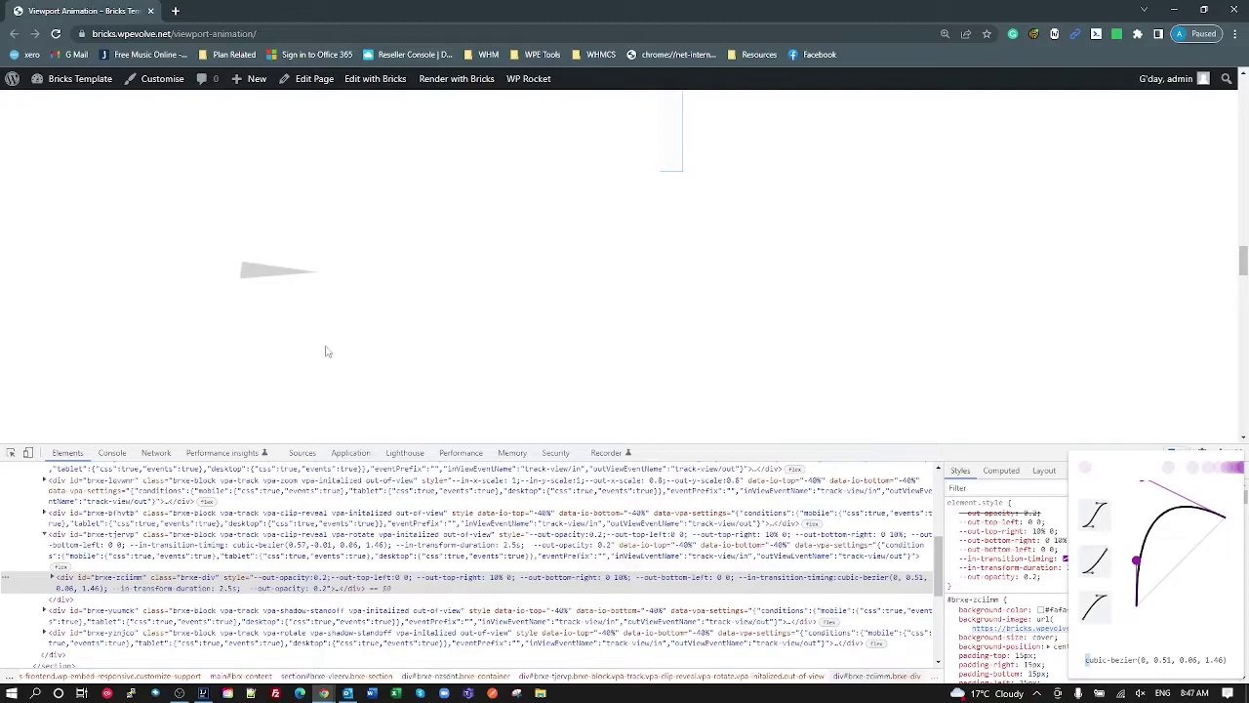
scroll(341, 365, "up", 1)
scroll(346, 365, "down", 1)
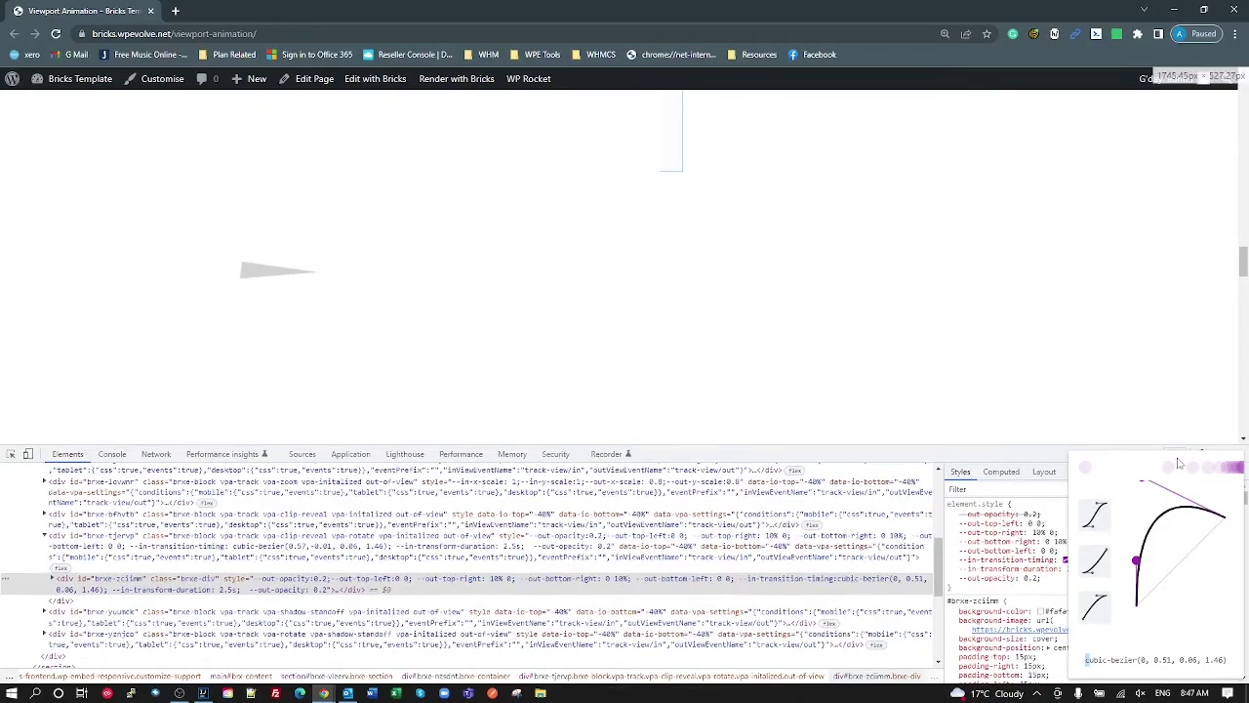
left_click(1061, 668)
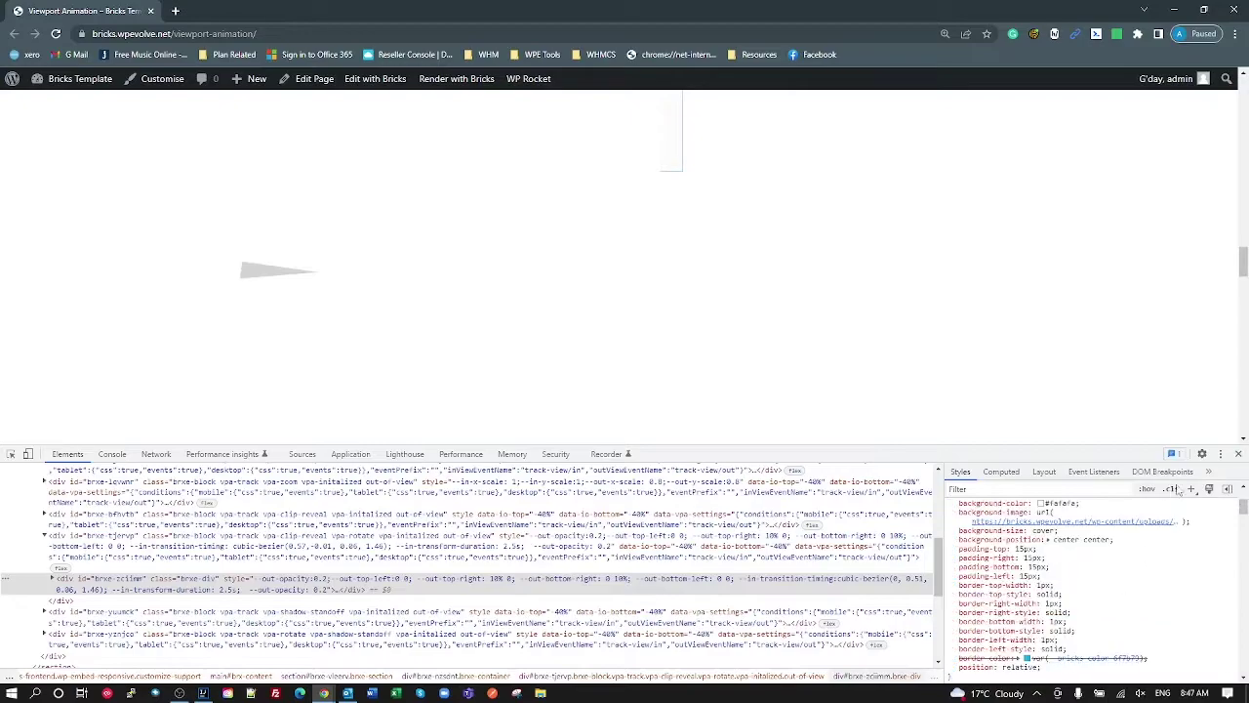
left_click(1237, 455)
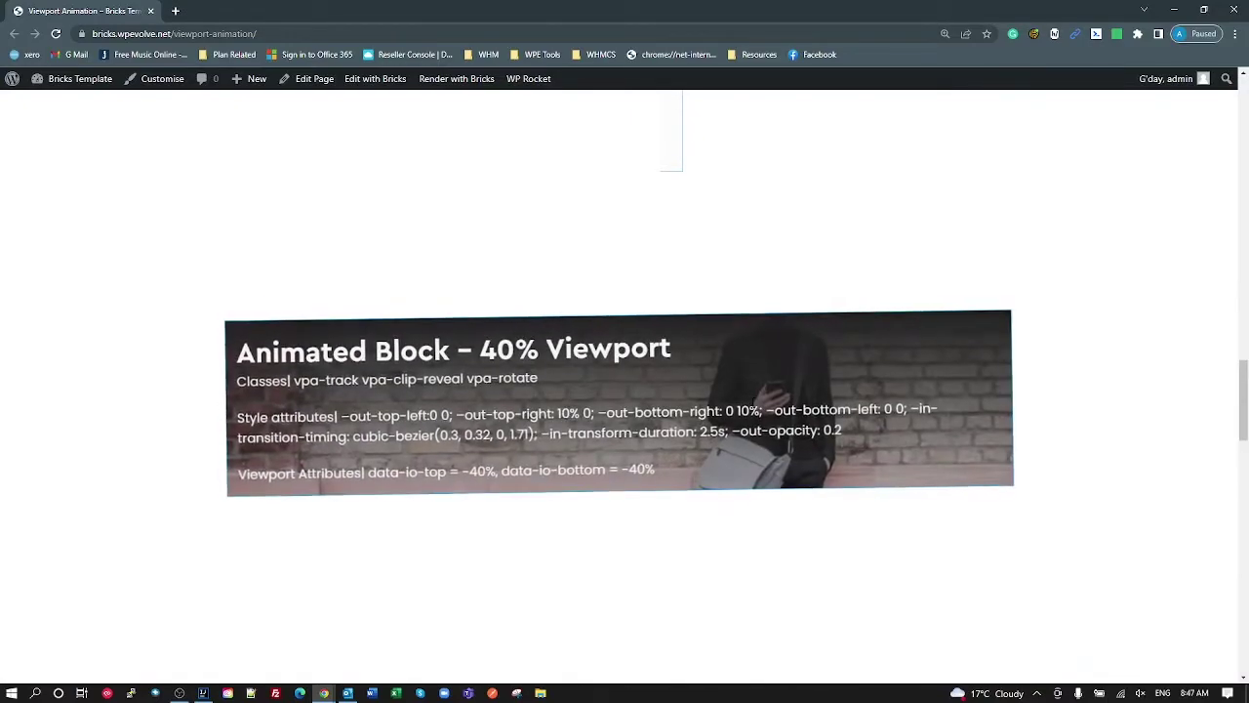
scroll(743, 401, "down", 3)
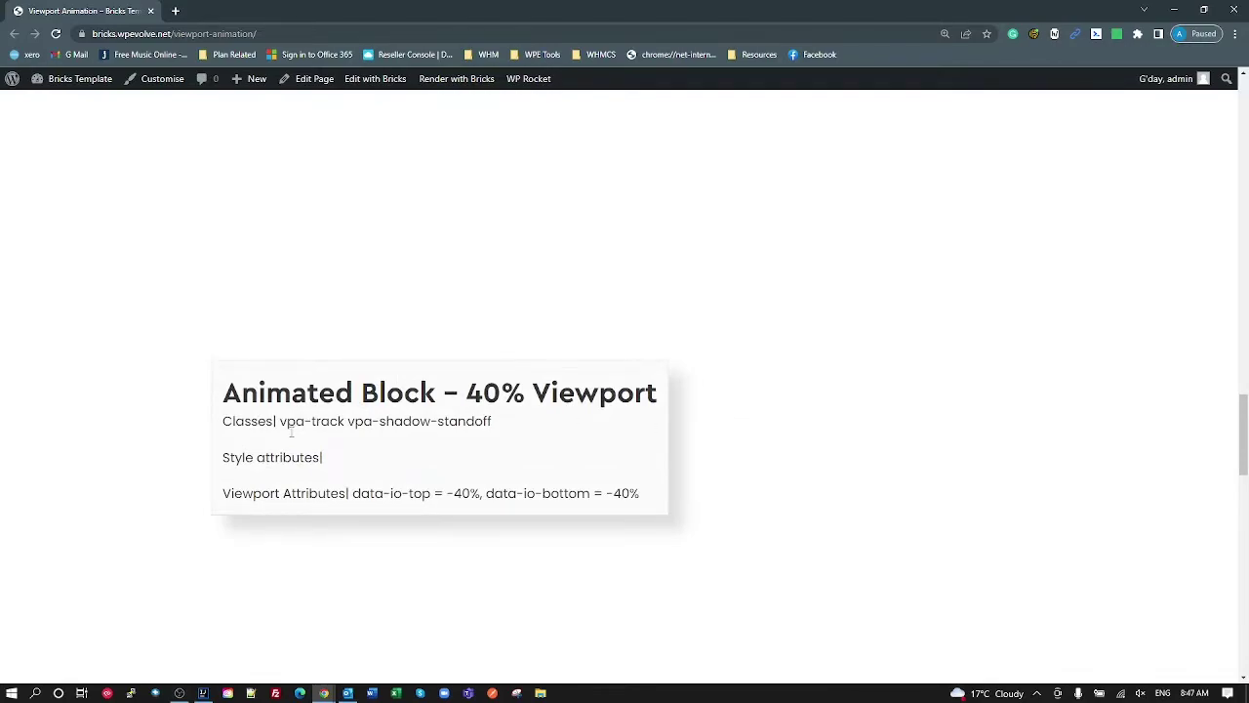
left_click_drag(494, 421, 356, 421)
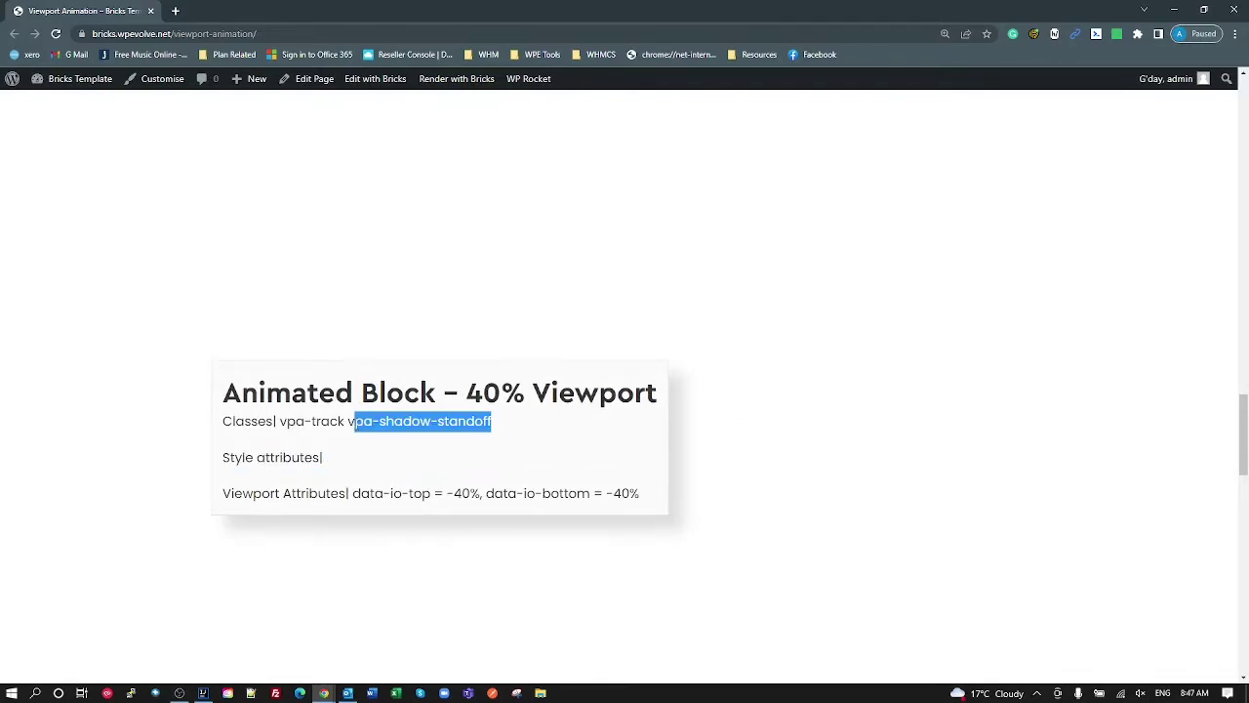
scroll(817, 468, "up", 1)
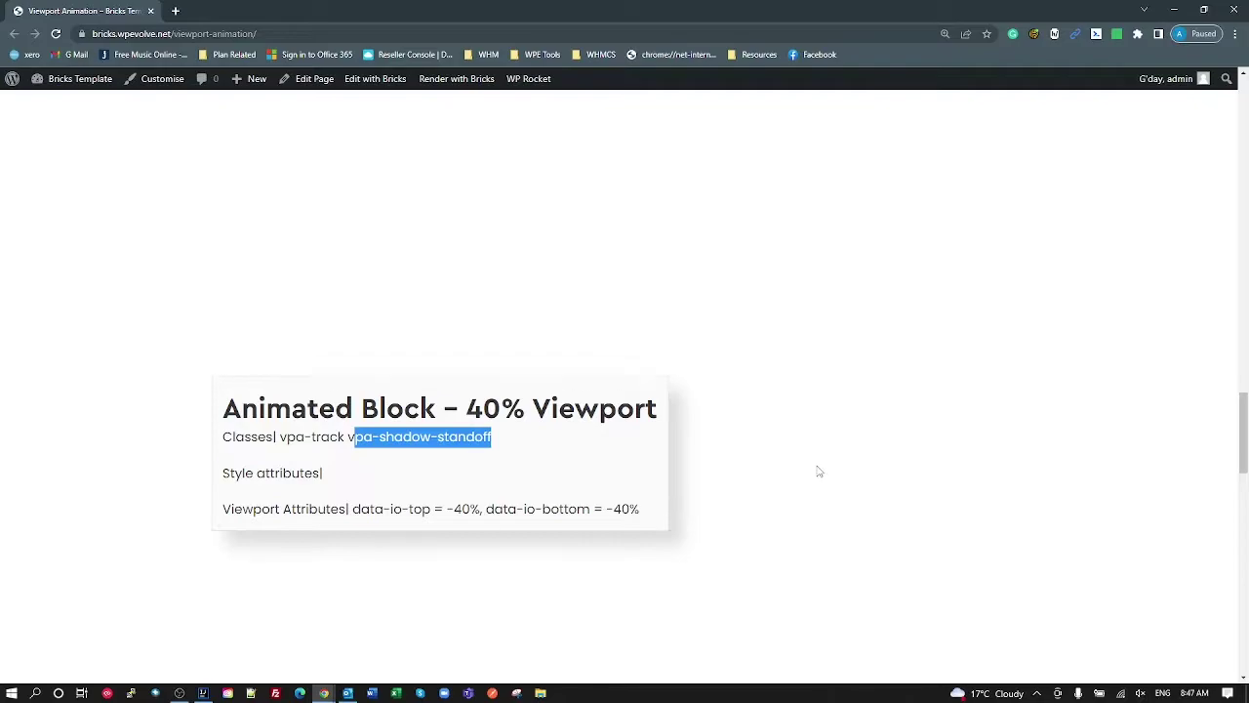
scroll(818, 468, "down", 1)
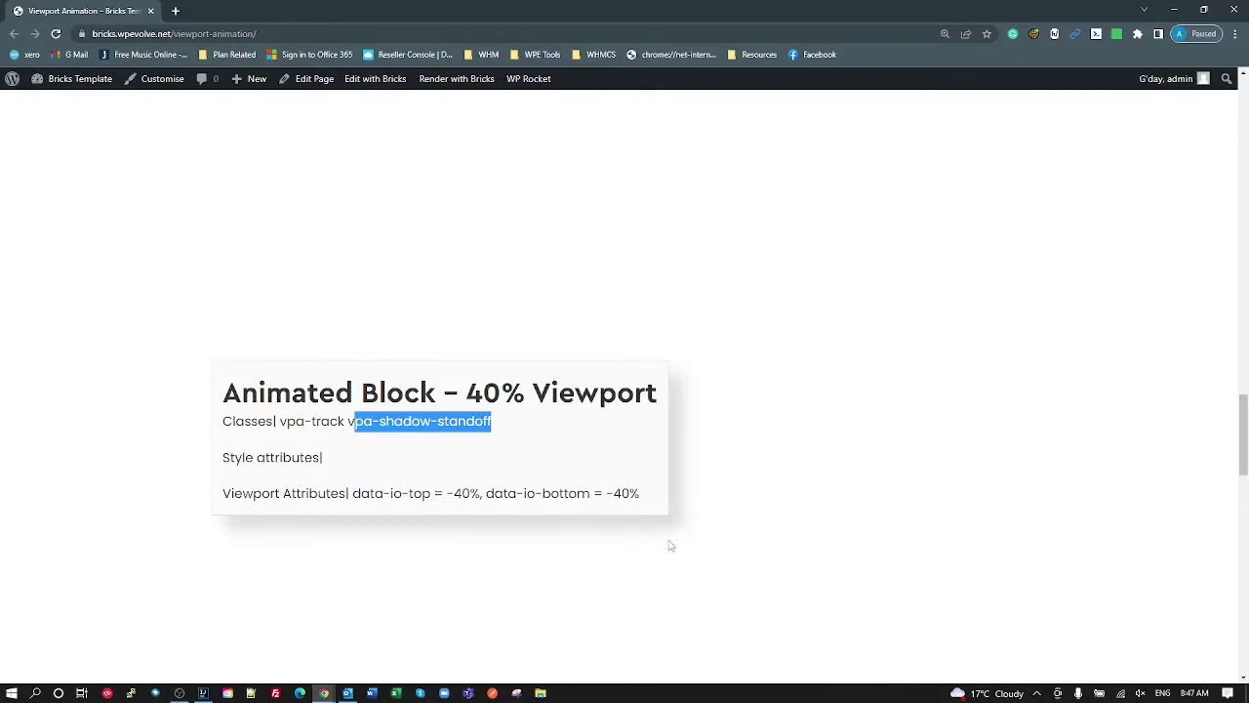
scroll(723, 541, "up", 1)
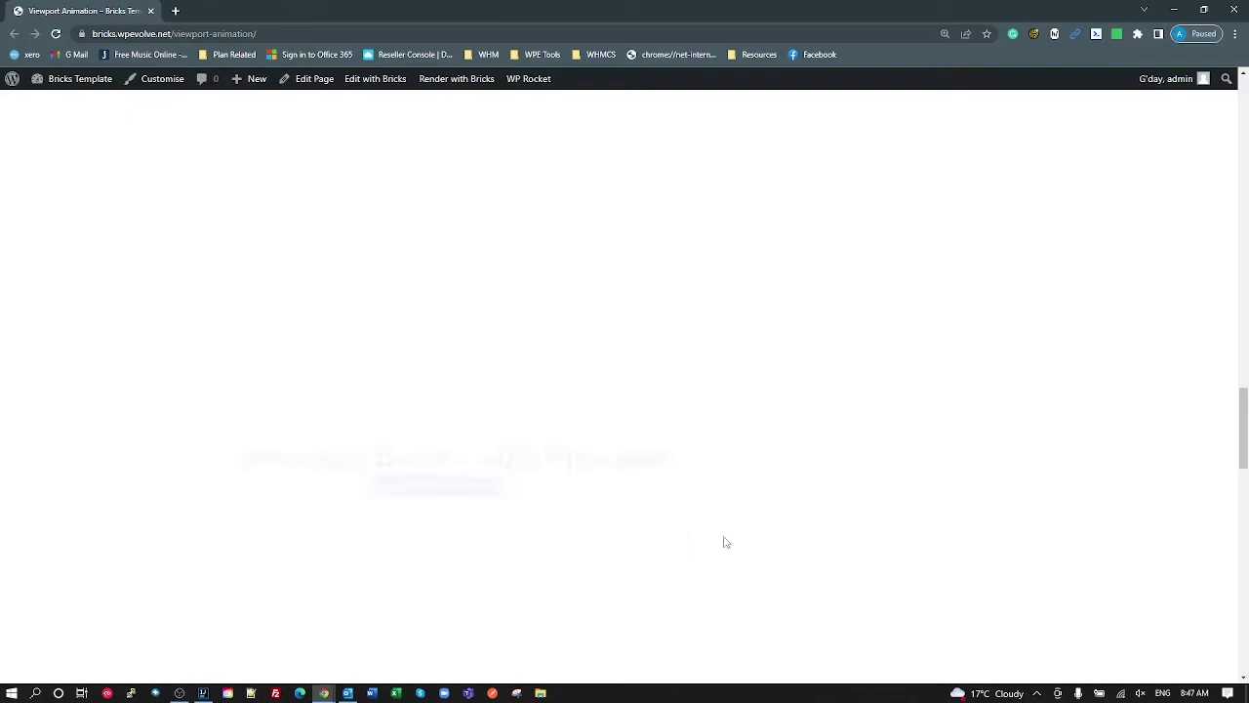
scroll(723, 542, "down", 1)
left_click(818, 499)
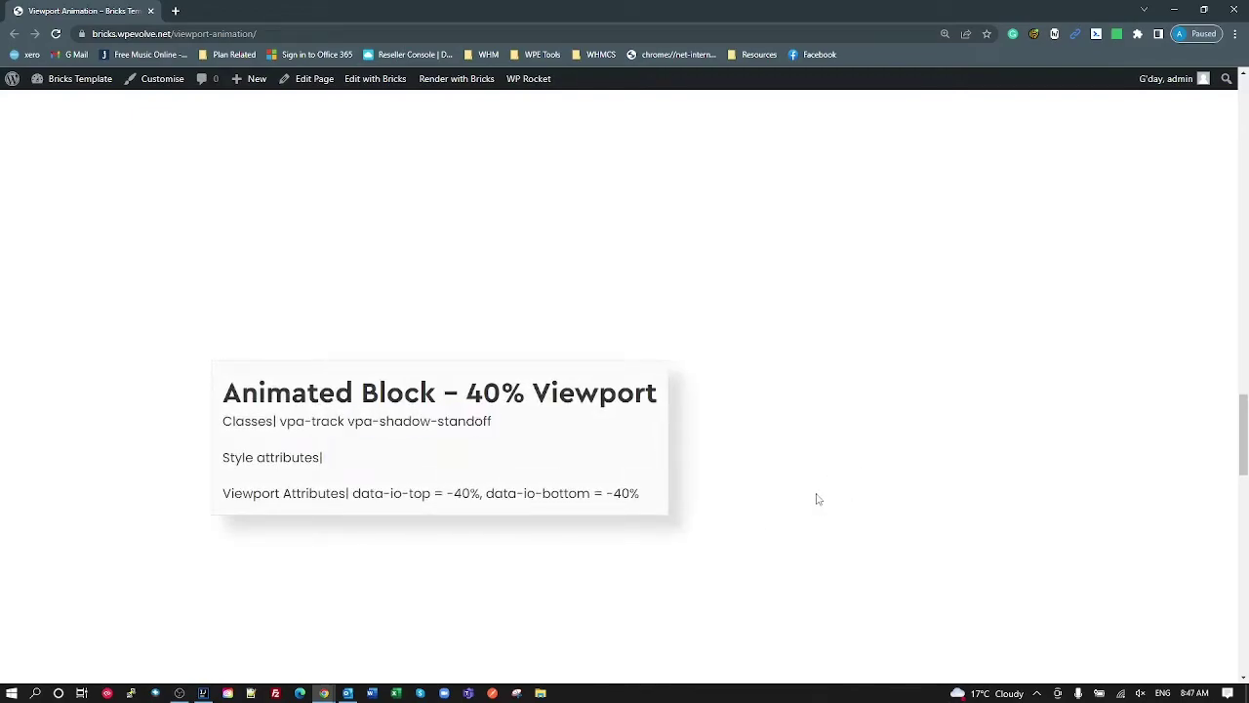
scroll(818, 499, "down", 3)
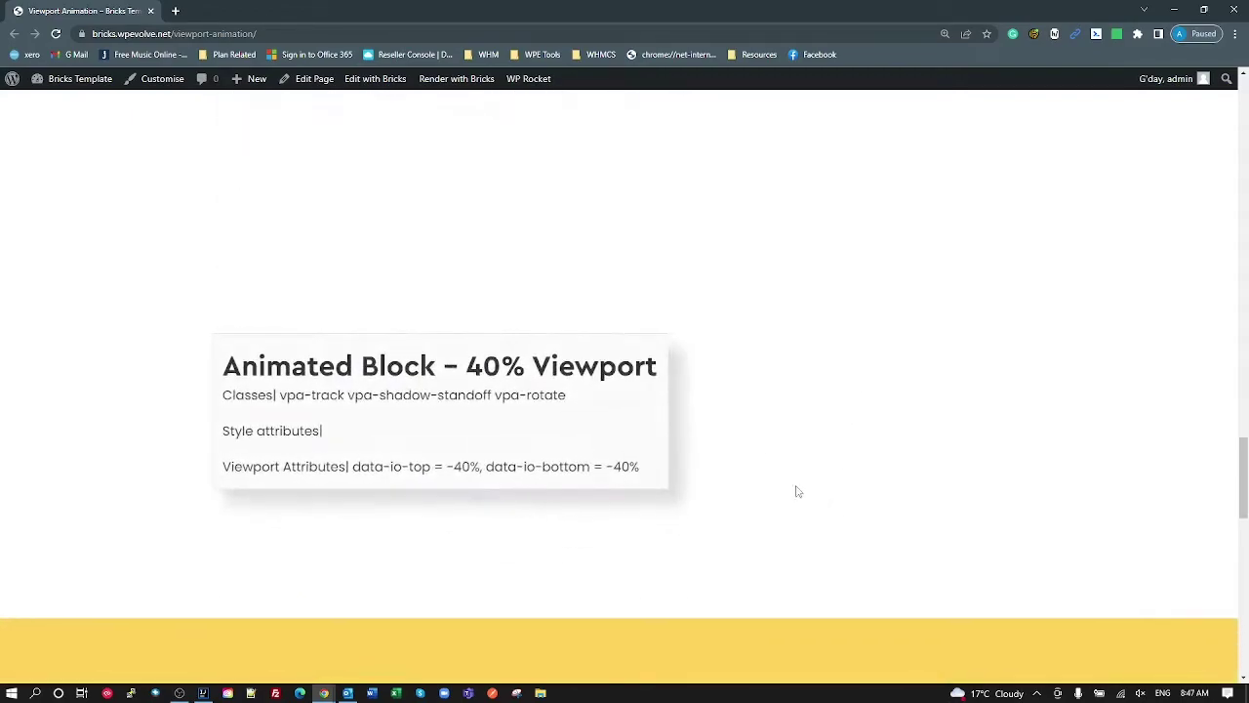
left_click_drag(584, 402, 349, 395)
left_click(495, 394)
scroll(688, 417, "up", 3)
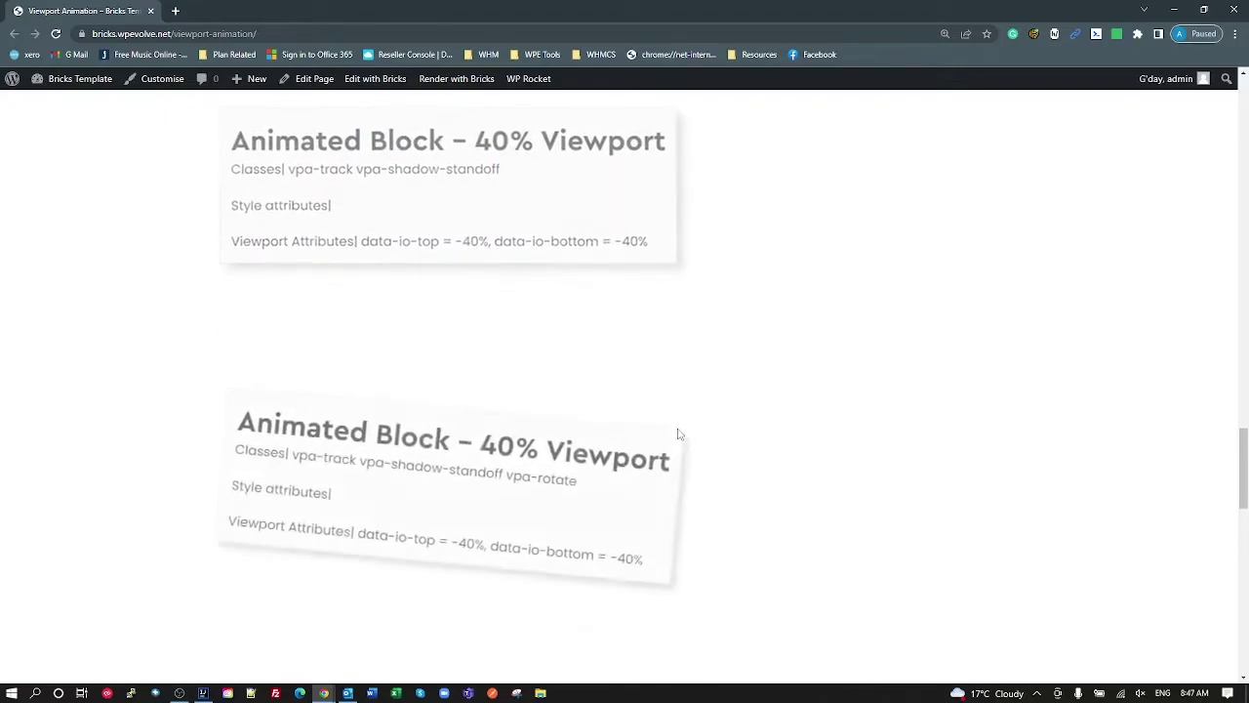
scroll(678, 438, "up", 1)
scroll(683, 441, "down", 1)
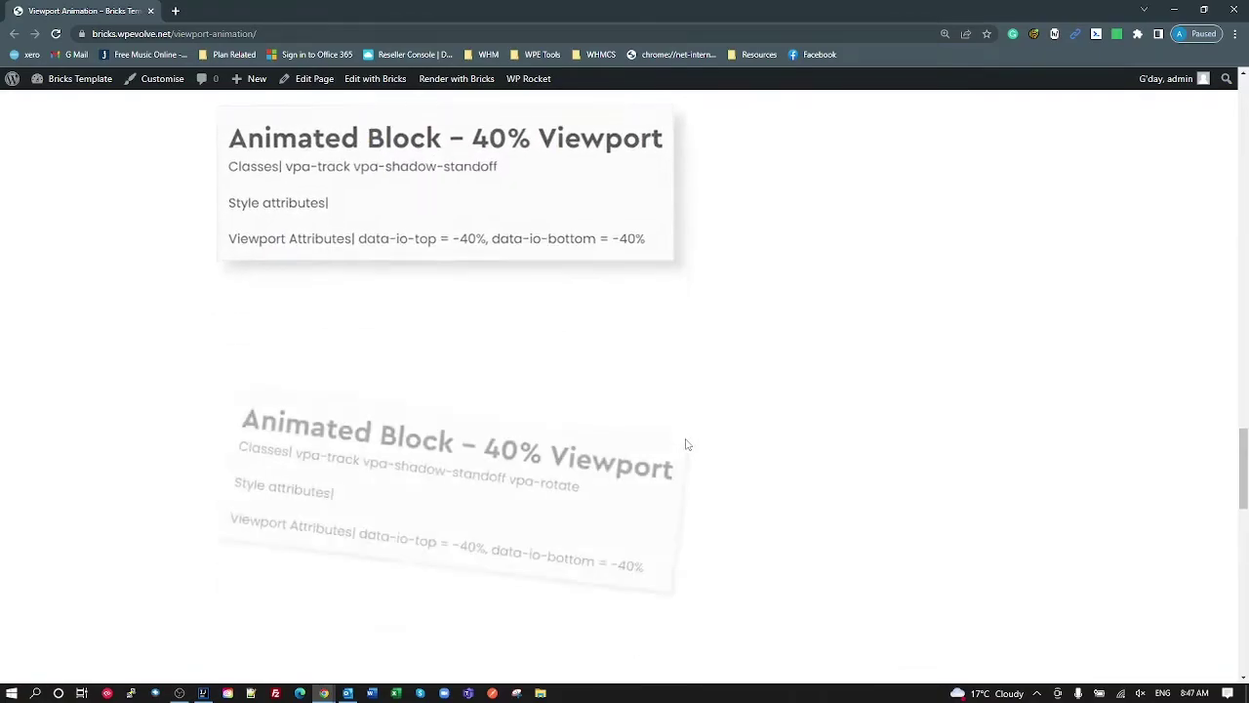
scroll(686, 444, "up", 1)
scroll(687, 443, "down", 1)
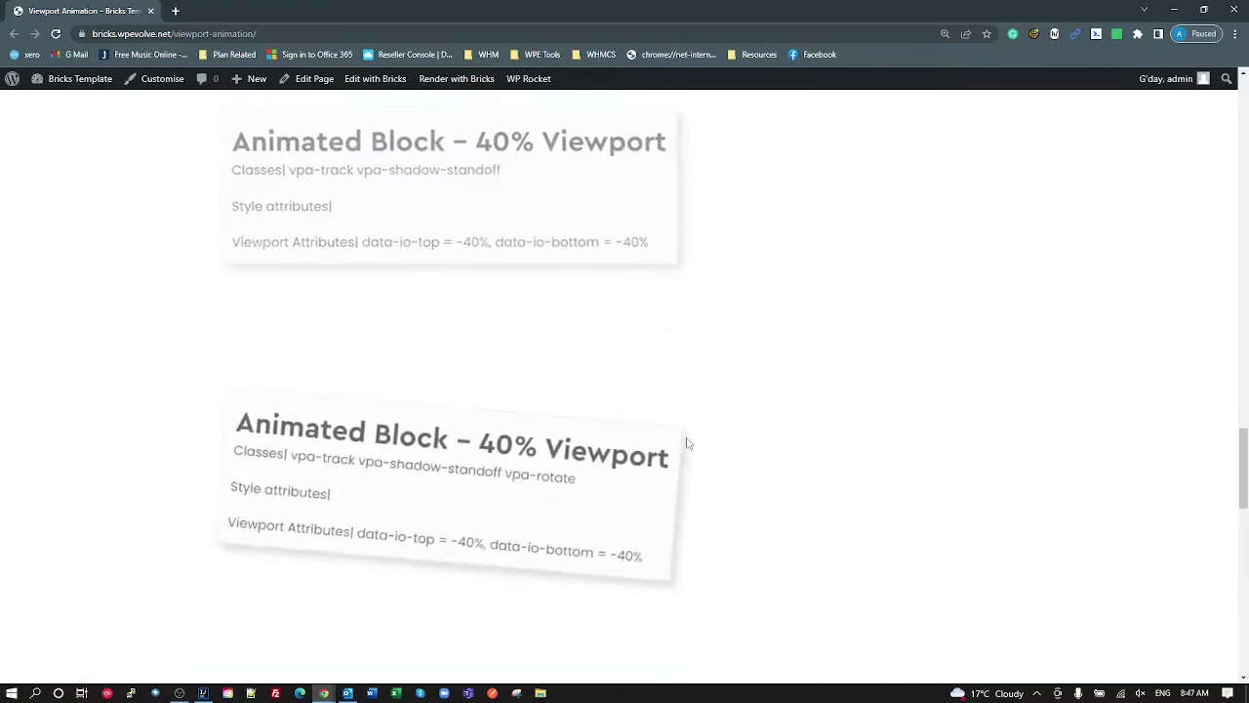
scroll(687, 443, "down", 1)
scroll(686, 438, "up", 1)
scroll(687, 443, "down", 1)
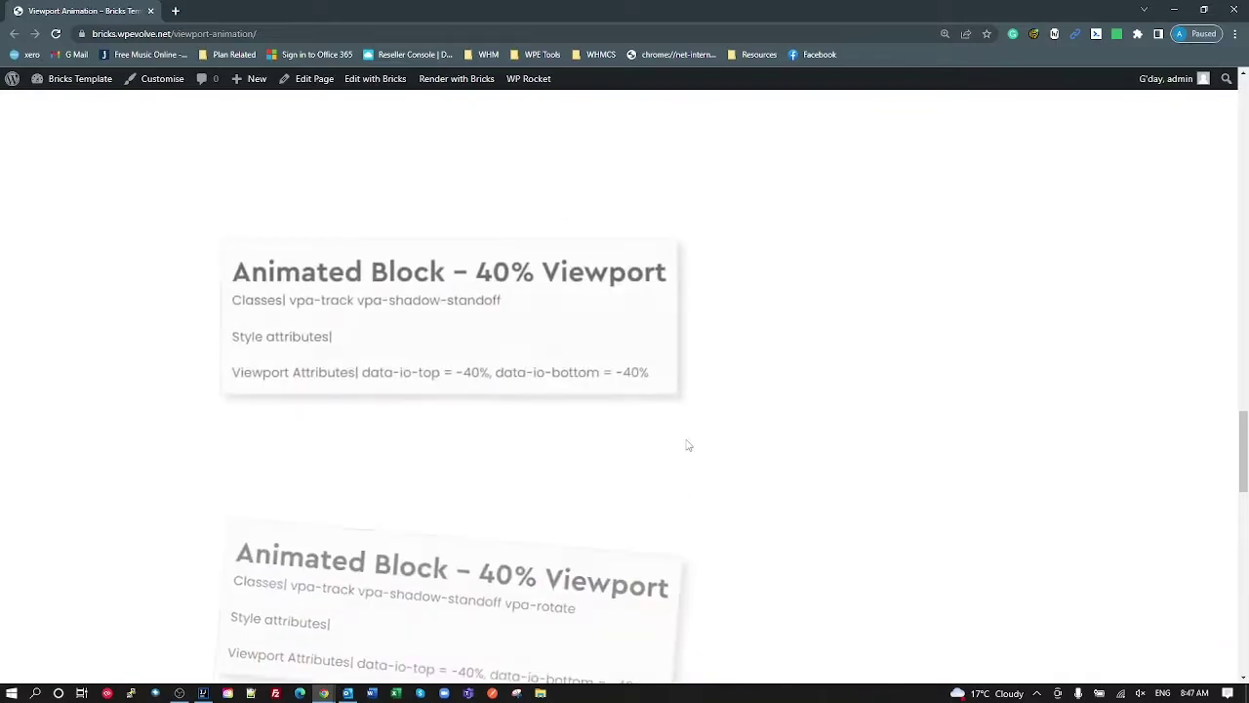
scroll(687, 445, "up", 2)
scroll(688, 446, "up", 2)
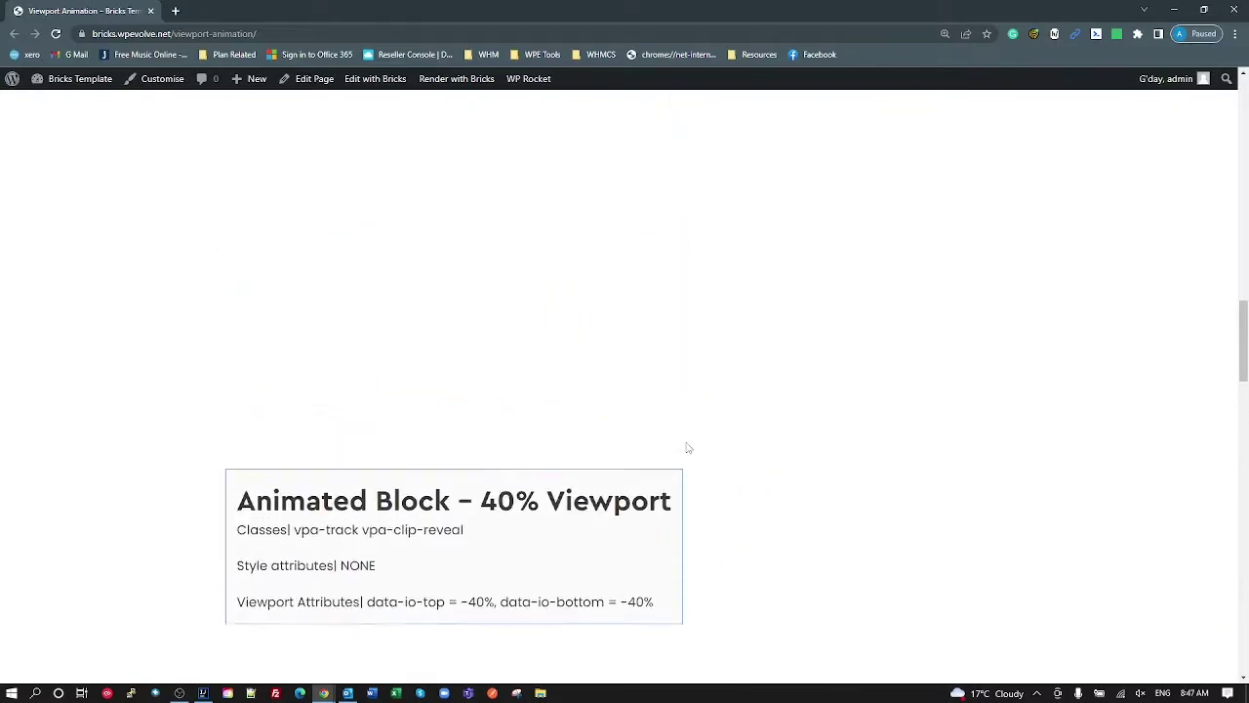
Switch to WPCodeBox and scroll the Animations in Viewport snippet to the .vpa-track common variables at line 25.
key("alt+Tab")
key("alt+Tab")
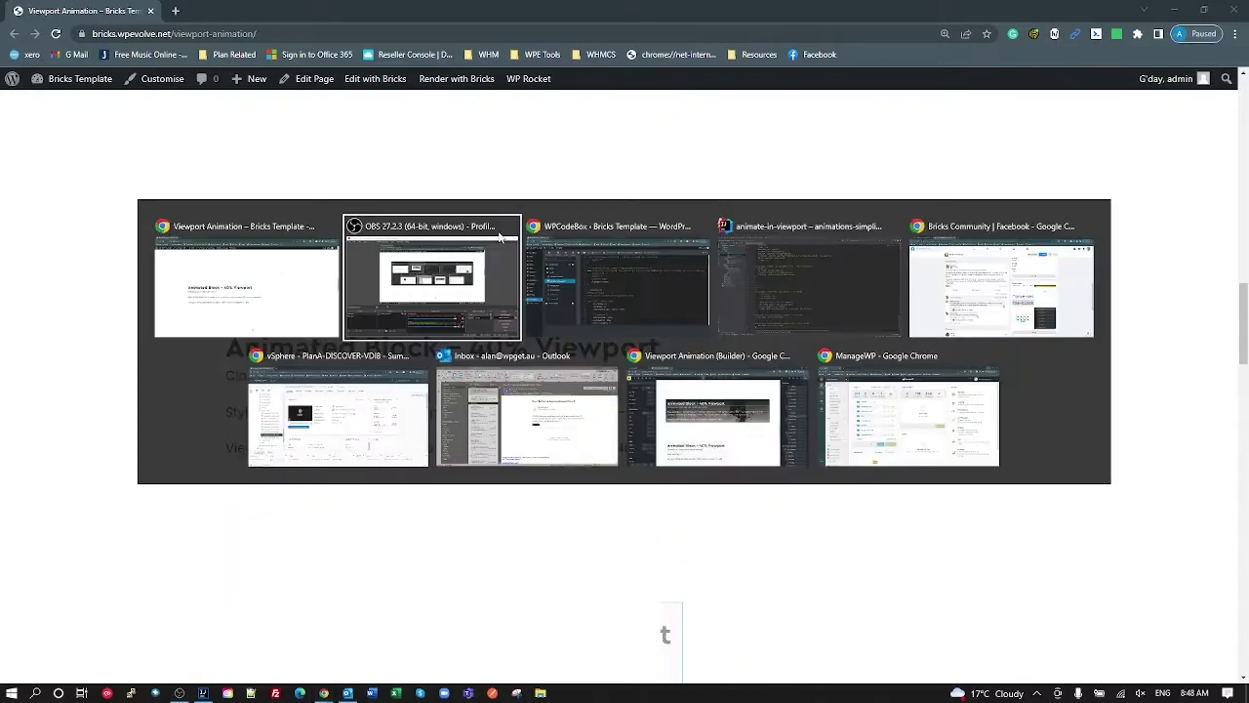
scroll(793, 264, "up", 3)
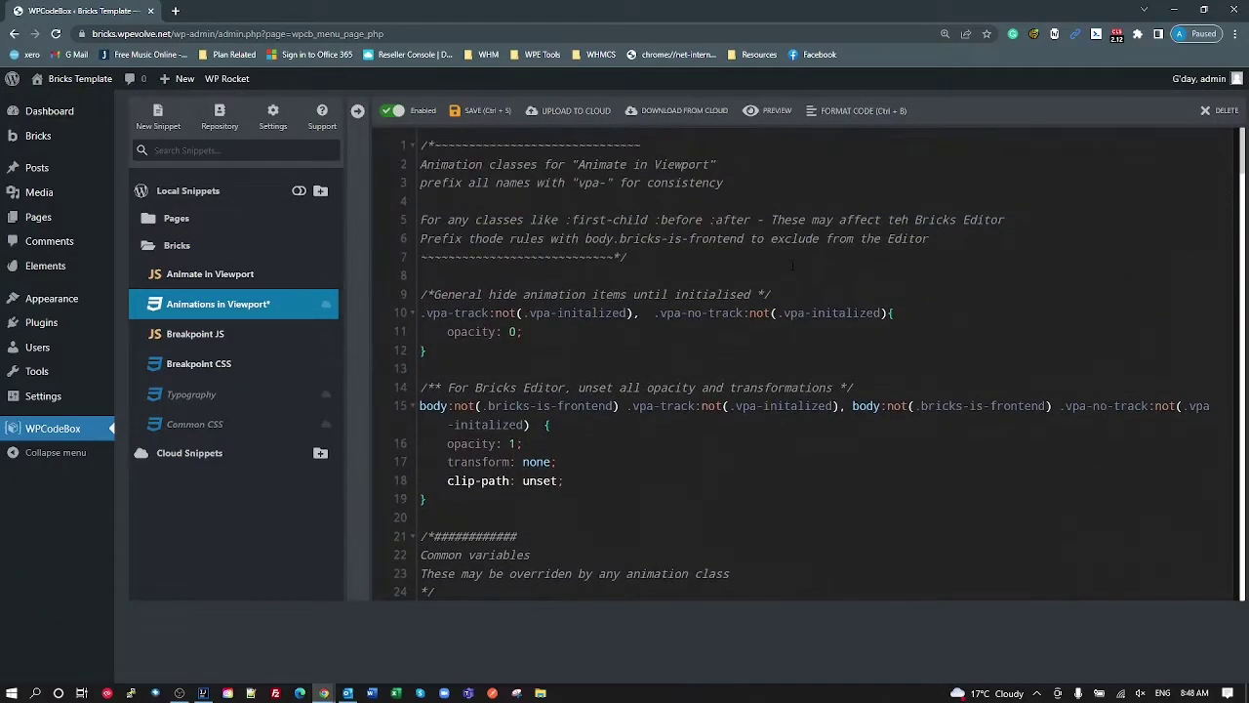
scroll(794, 258, "down", 2)
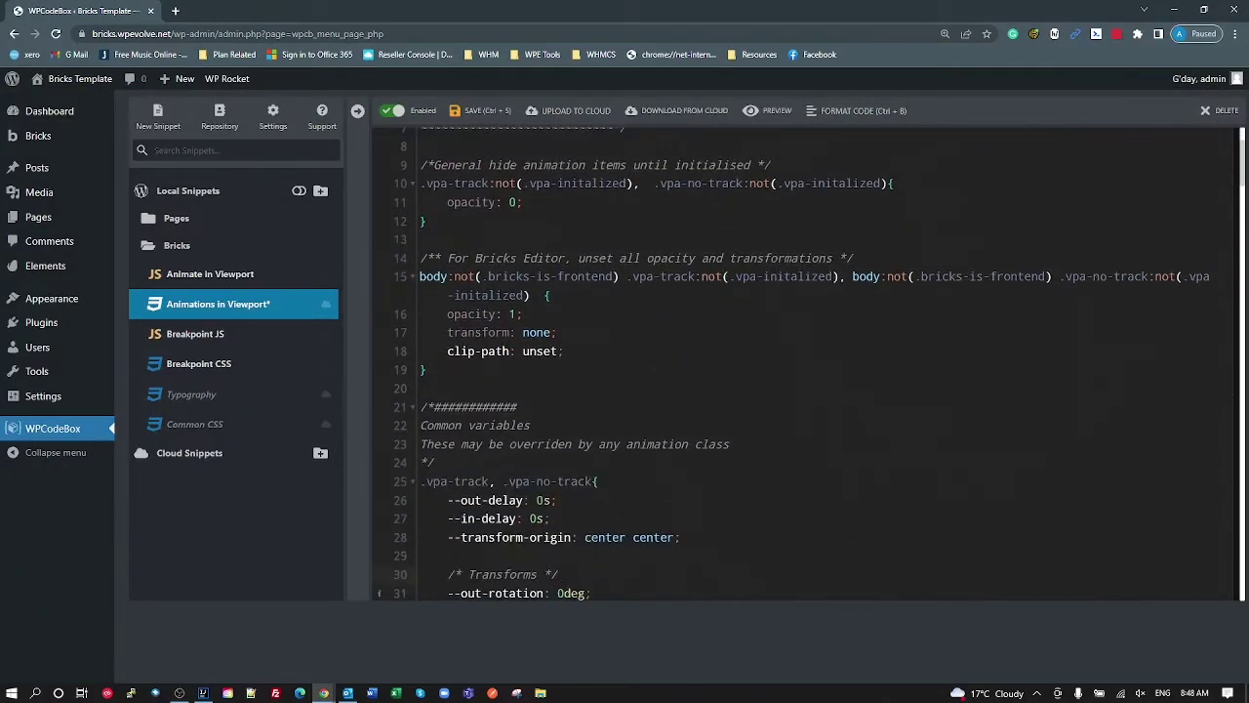
left_click_drag(566, 382, 422, 167)
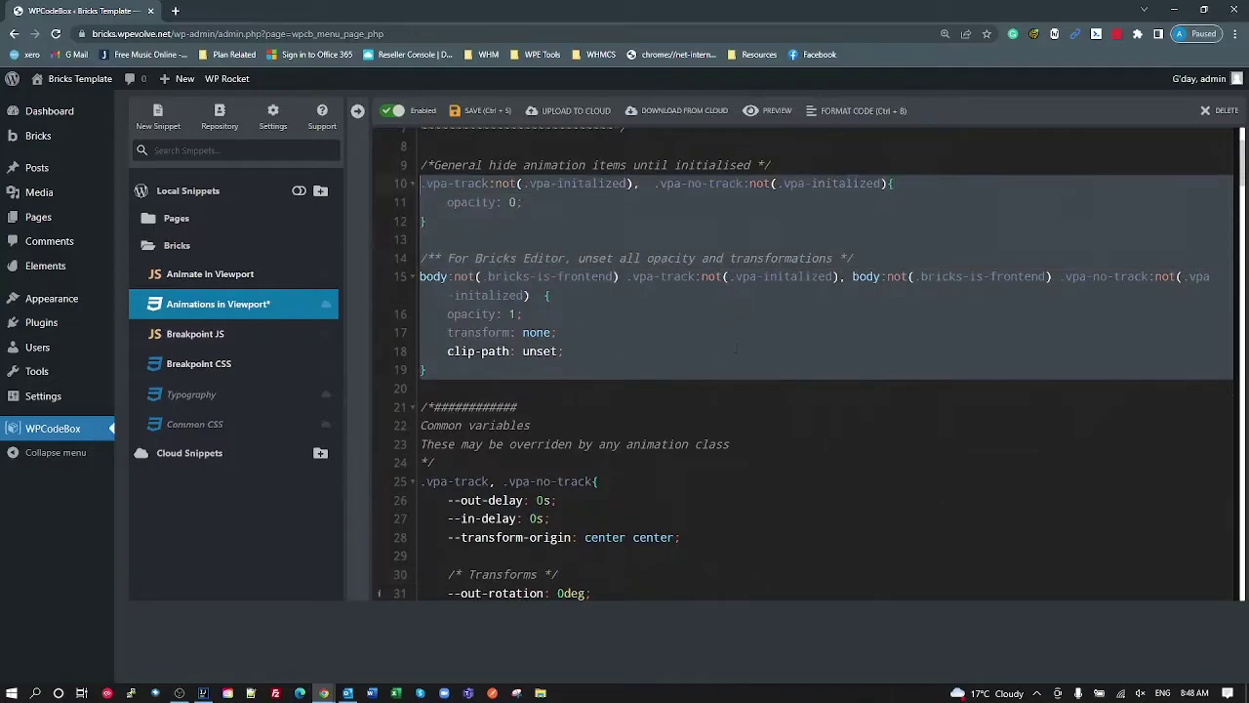
scroll(491, 309, "down", 3)
left_click(491, 309)
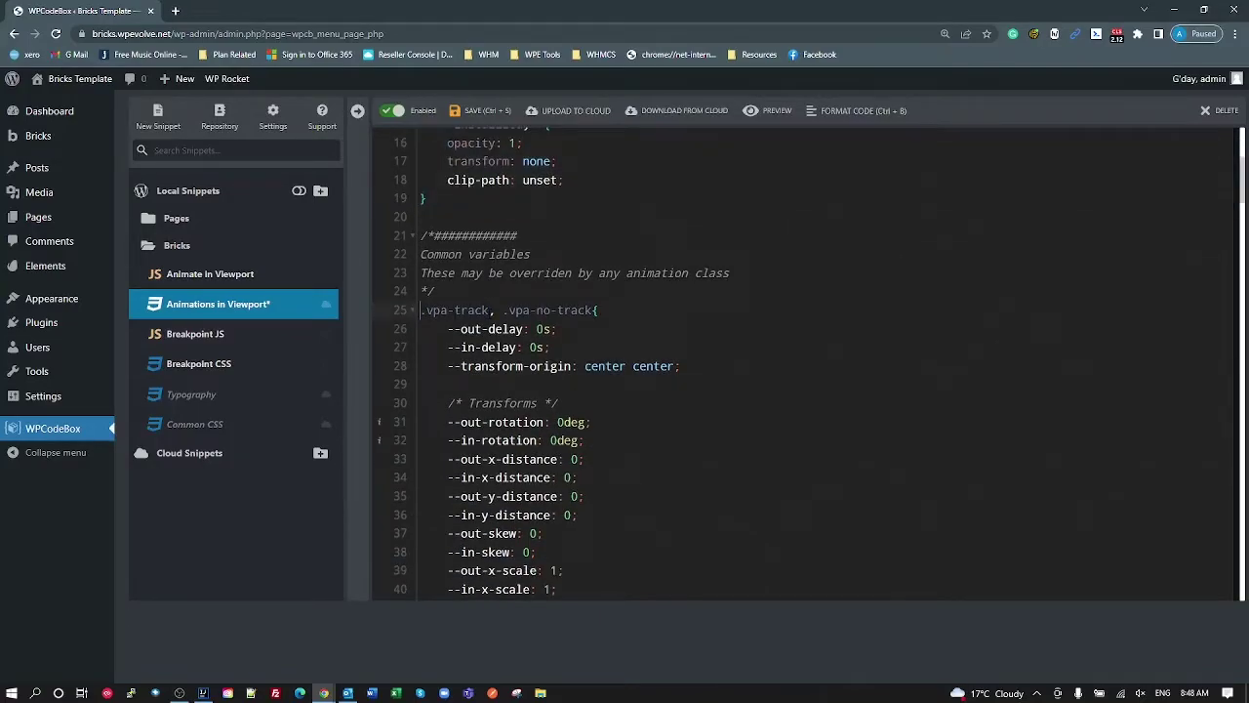
left_click_drag(491, 309, 426, 310)
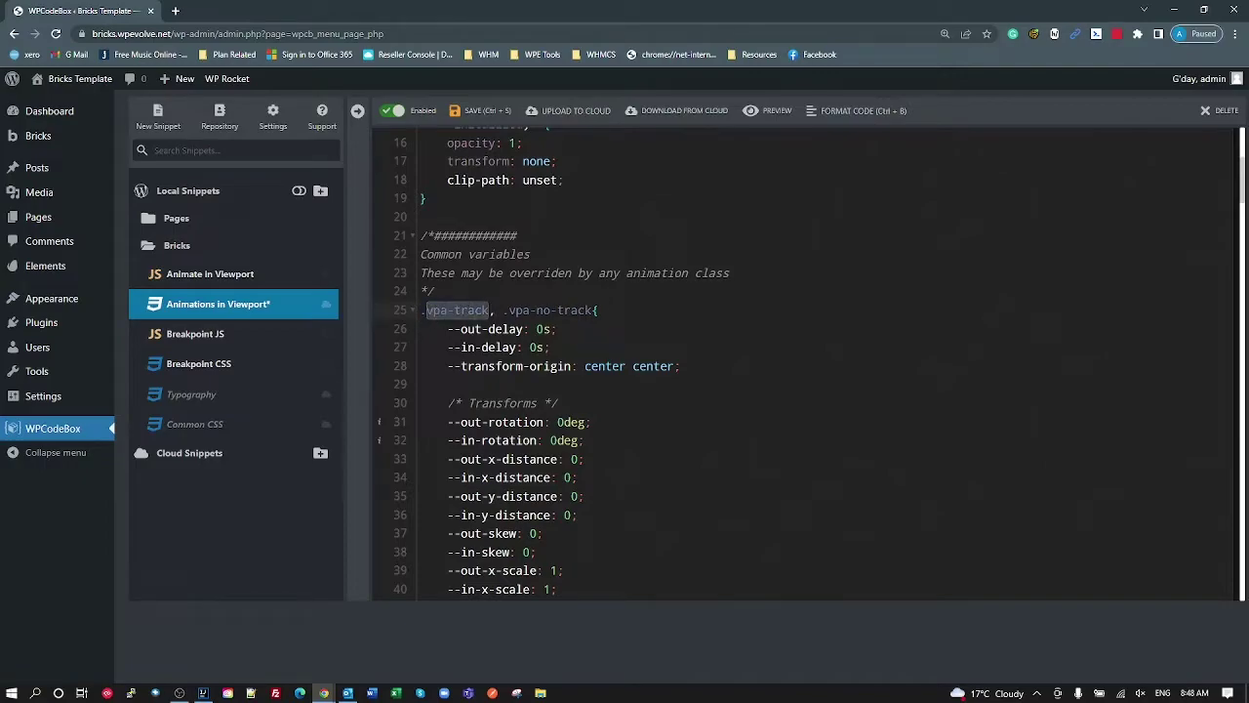
left_click(430, 309)
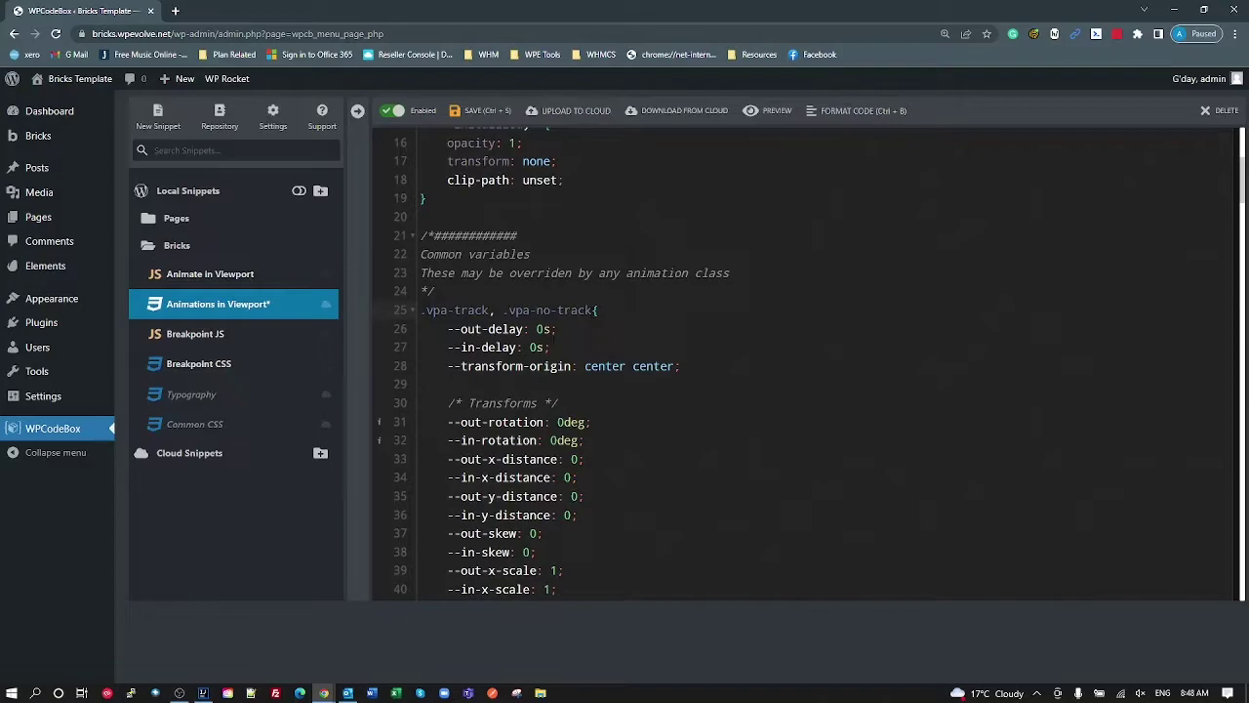
scroll(800, 361, "down", 2)
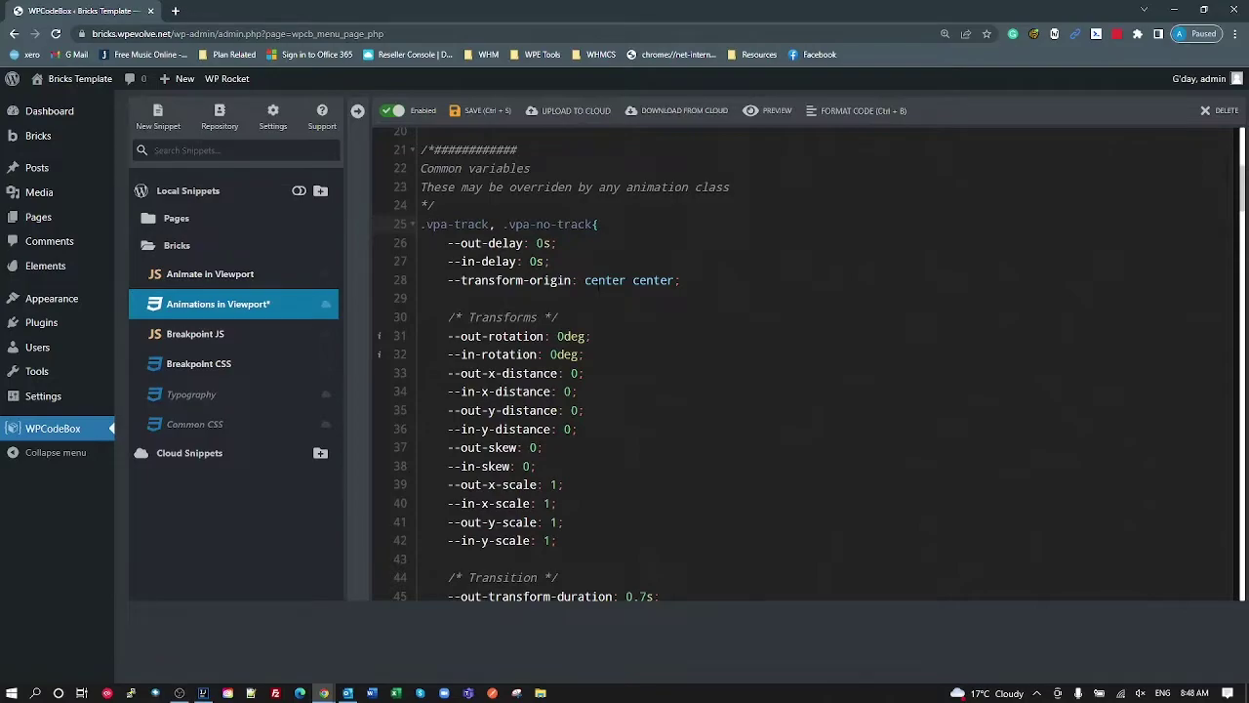
double_click(470, 243)
double_click(467, 262)
left_click(552, 262)
left_click(529, 262)
scroll(656, 394, "down", 3)
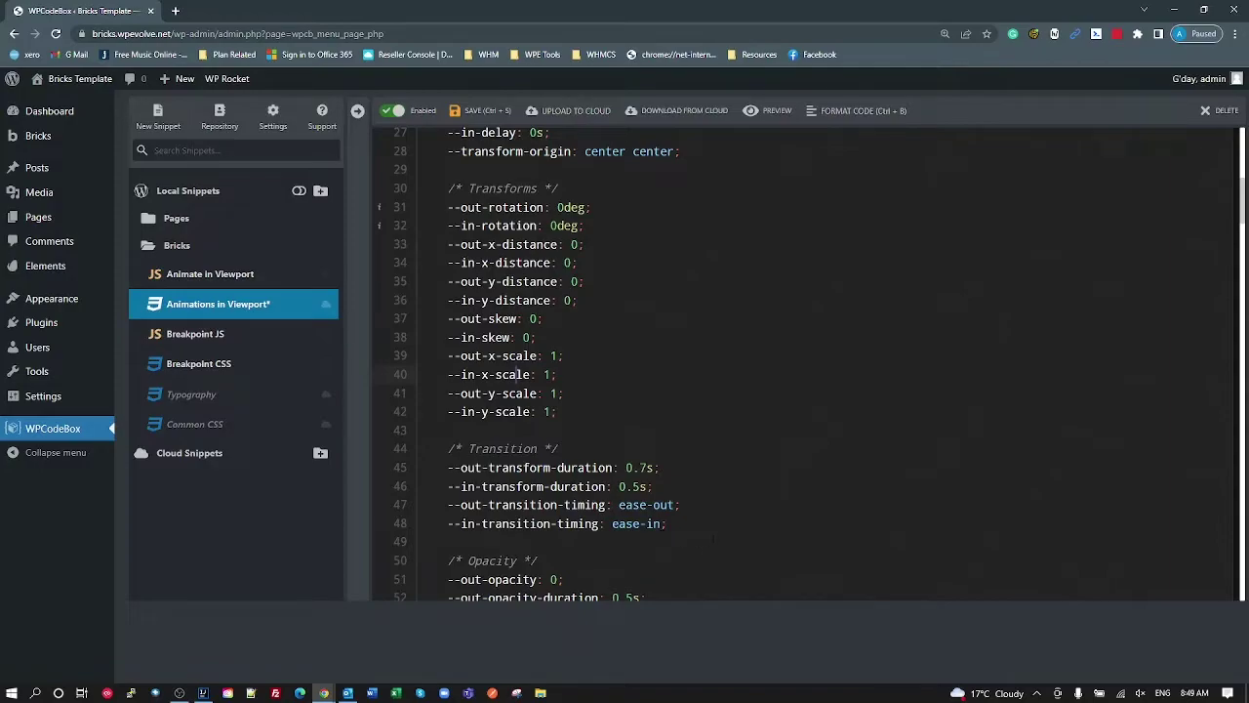
scroll(712, 536, "down", 2)
scroll(713, 536, "down", 1)
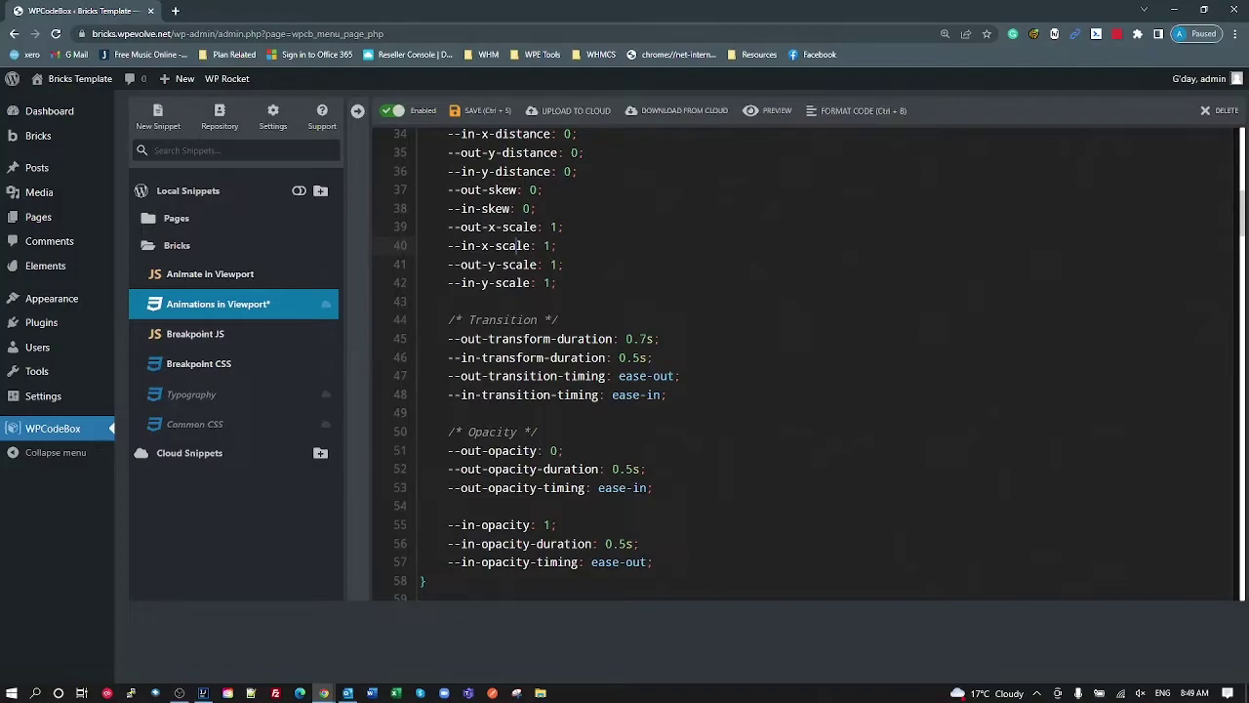
scroll(517, 244, "down", 5)
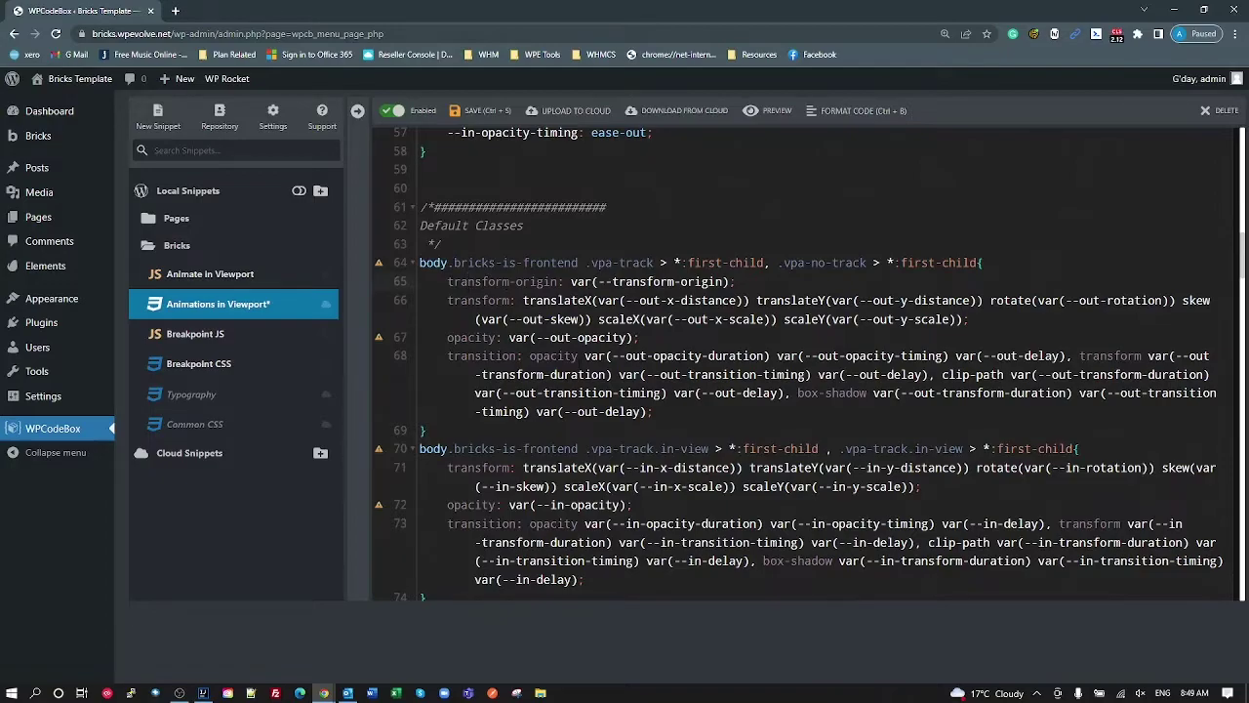
Scroll to the vpa-slide-fade rule and highlight its --out-y-distance: 30px override.
scroll(800, 361, "up", 5)
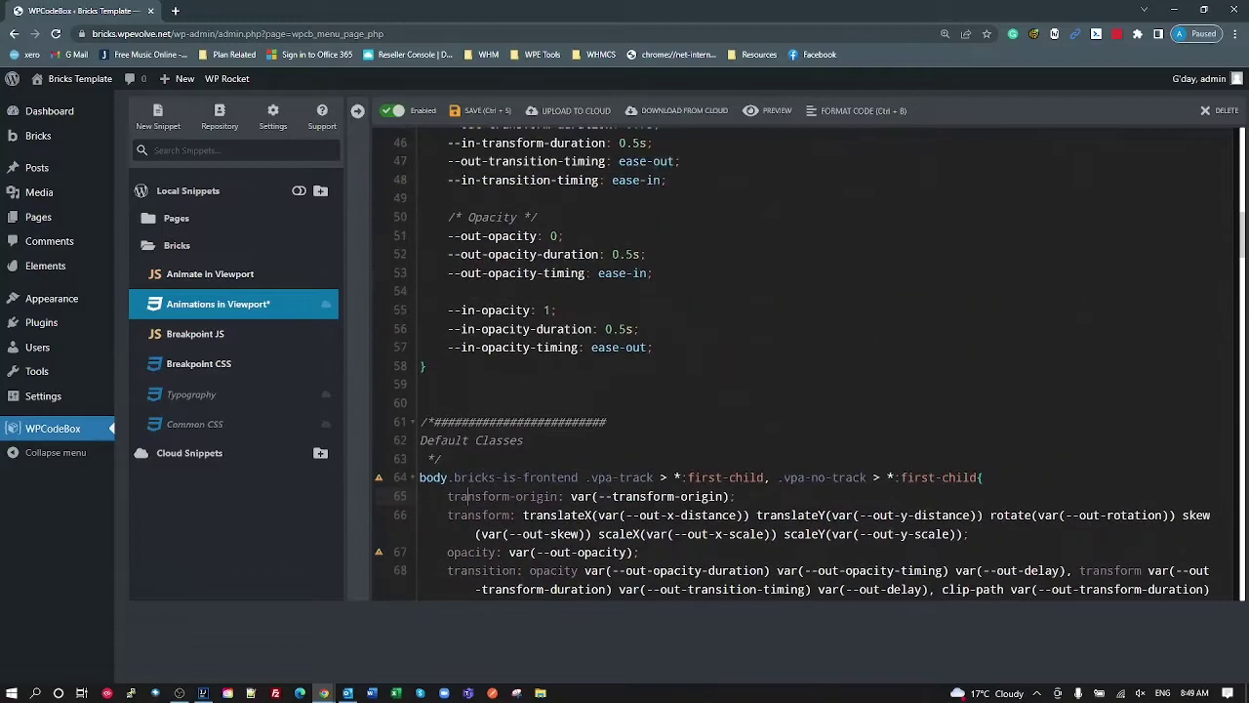
scroll(800, 361, "down", 4)
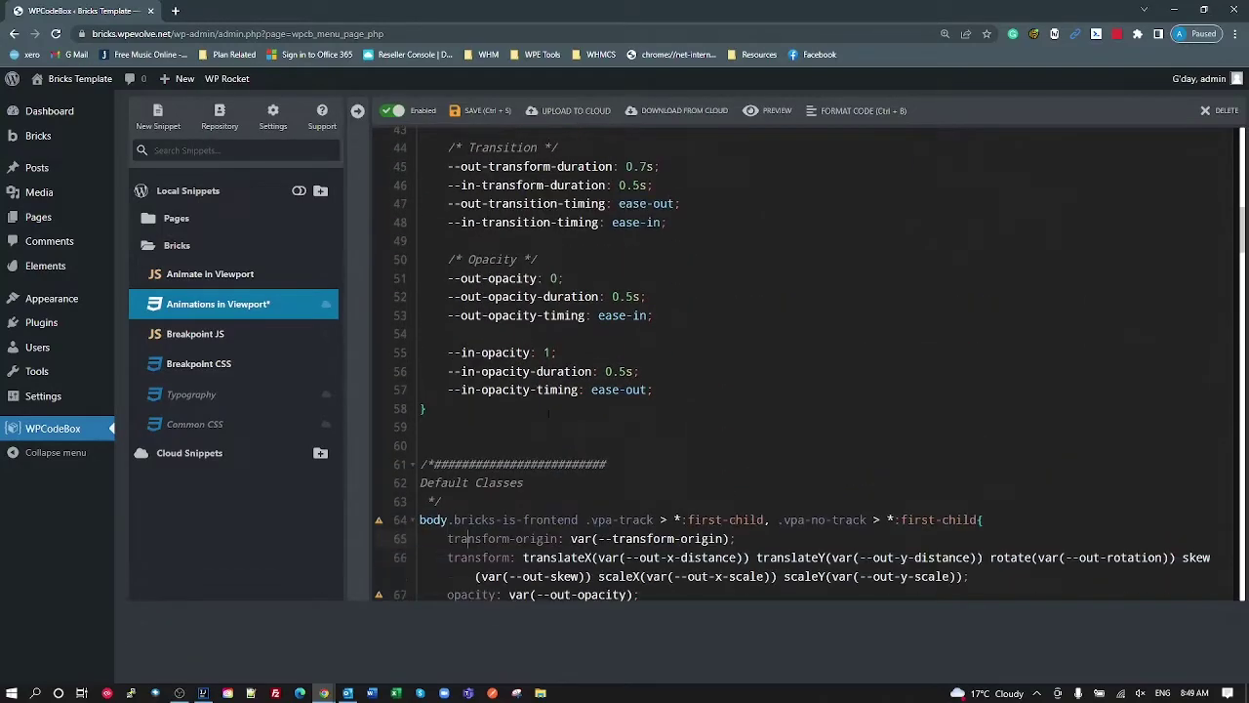
scroll(813, 417, "down", 2)
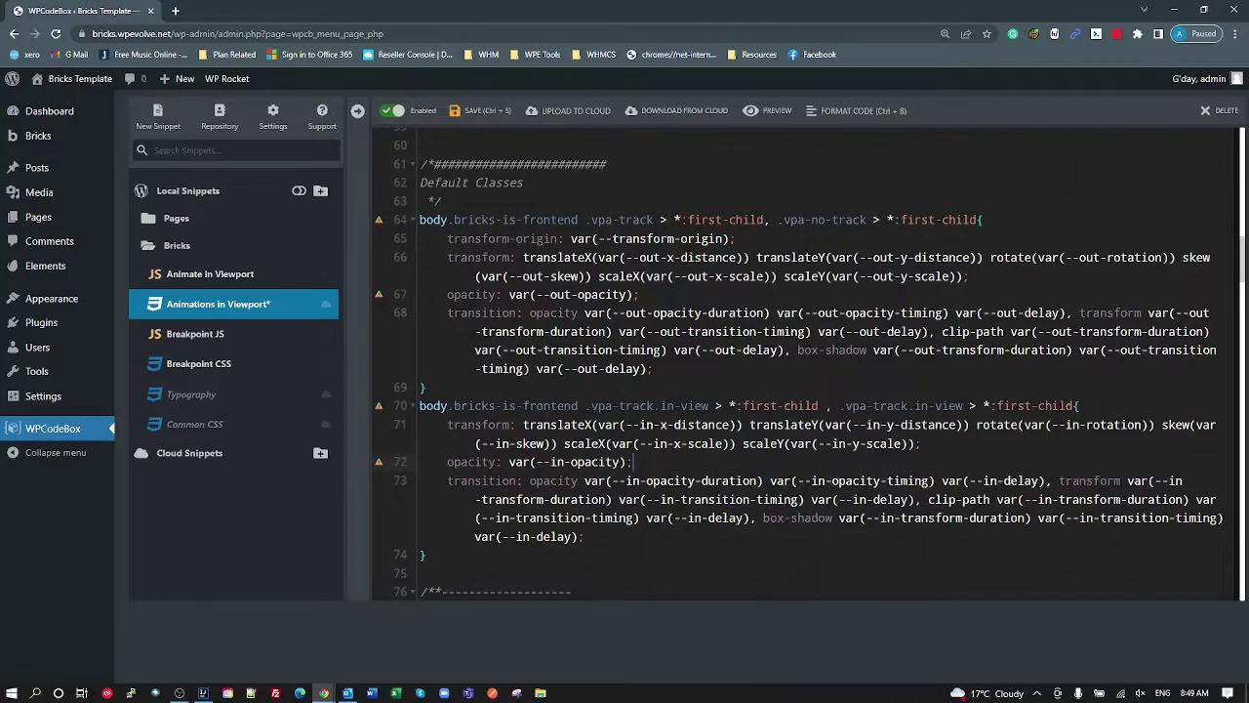
scroll(646, 535, "down", 2)
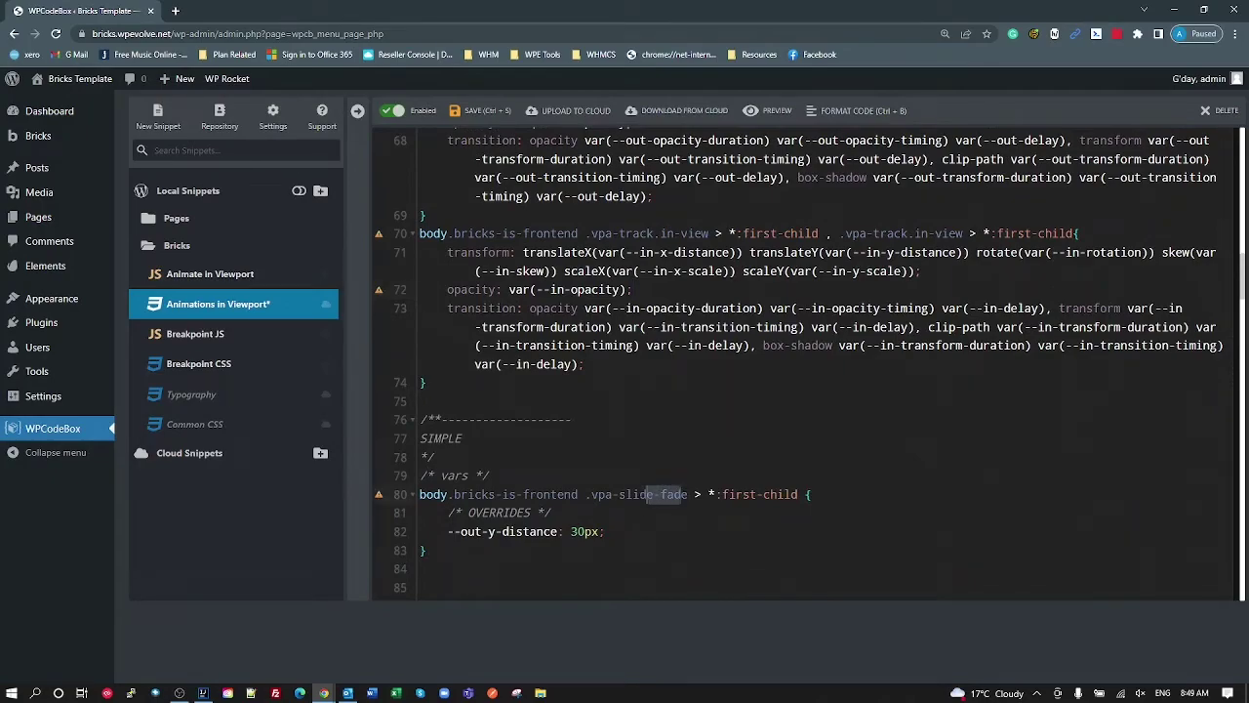
left_click_drag(552, 514, 590, 529)
left_click(477, 532)
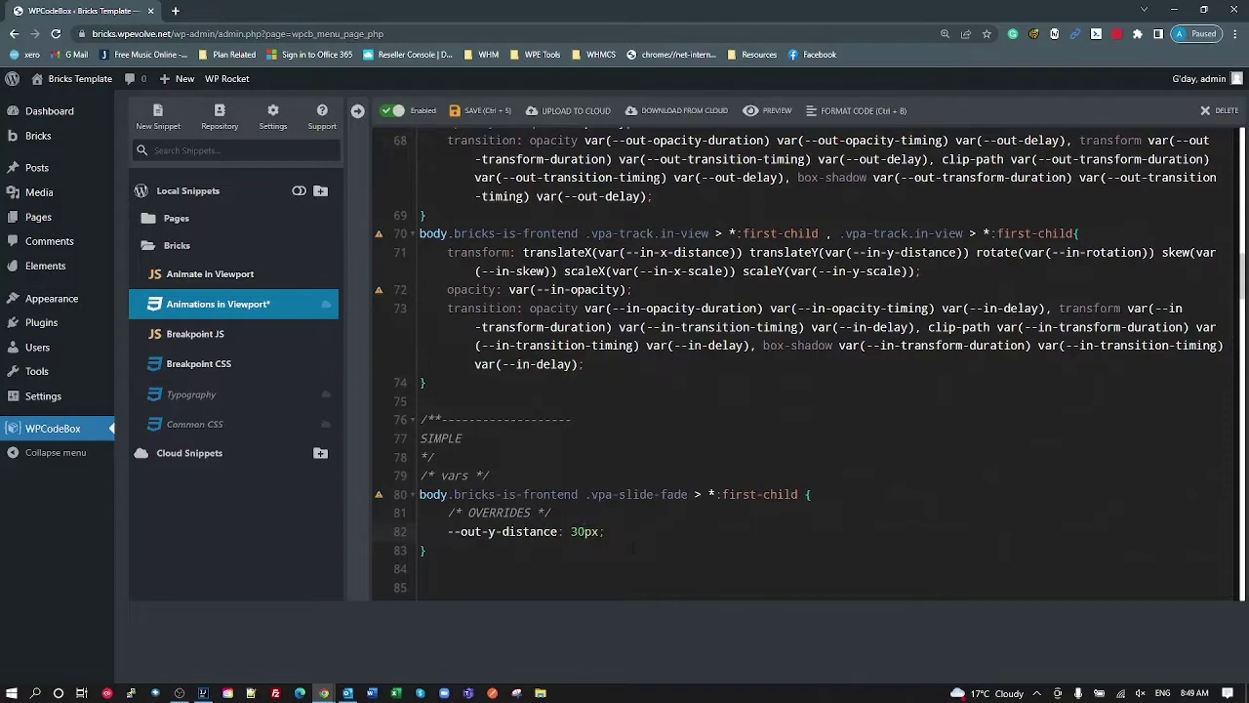
Highlight the vpa-slide-fade selector and --out-y-distance property, then switch back to the live page.
scroll(632, 544, "down", 1)
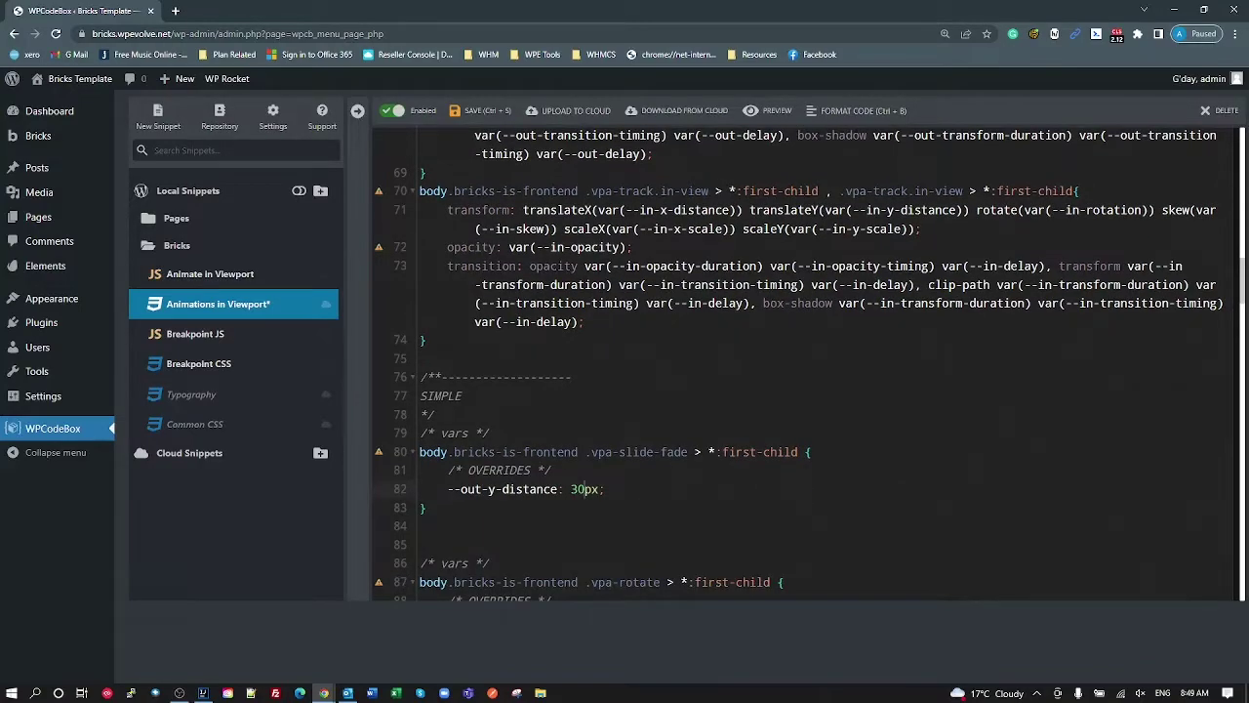
left_click_drag(687, 452, 552, 470)
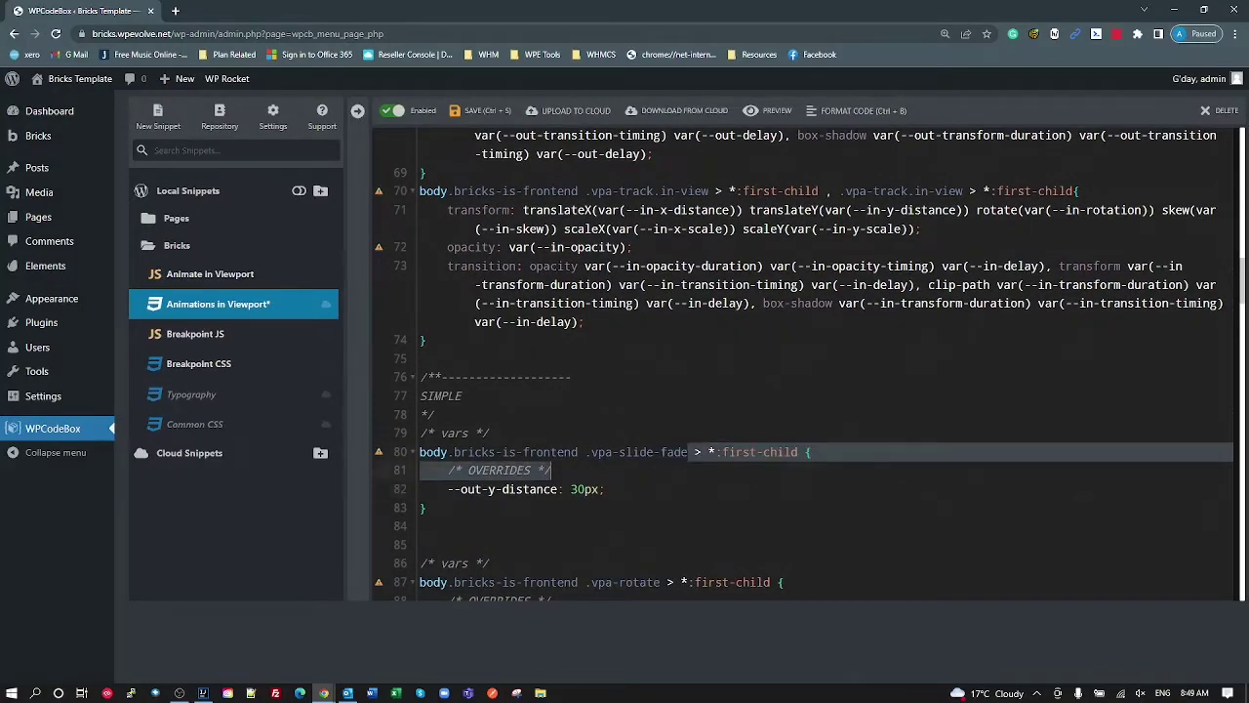
double_click(639, 452)
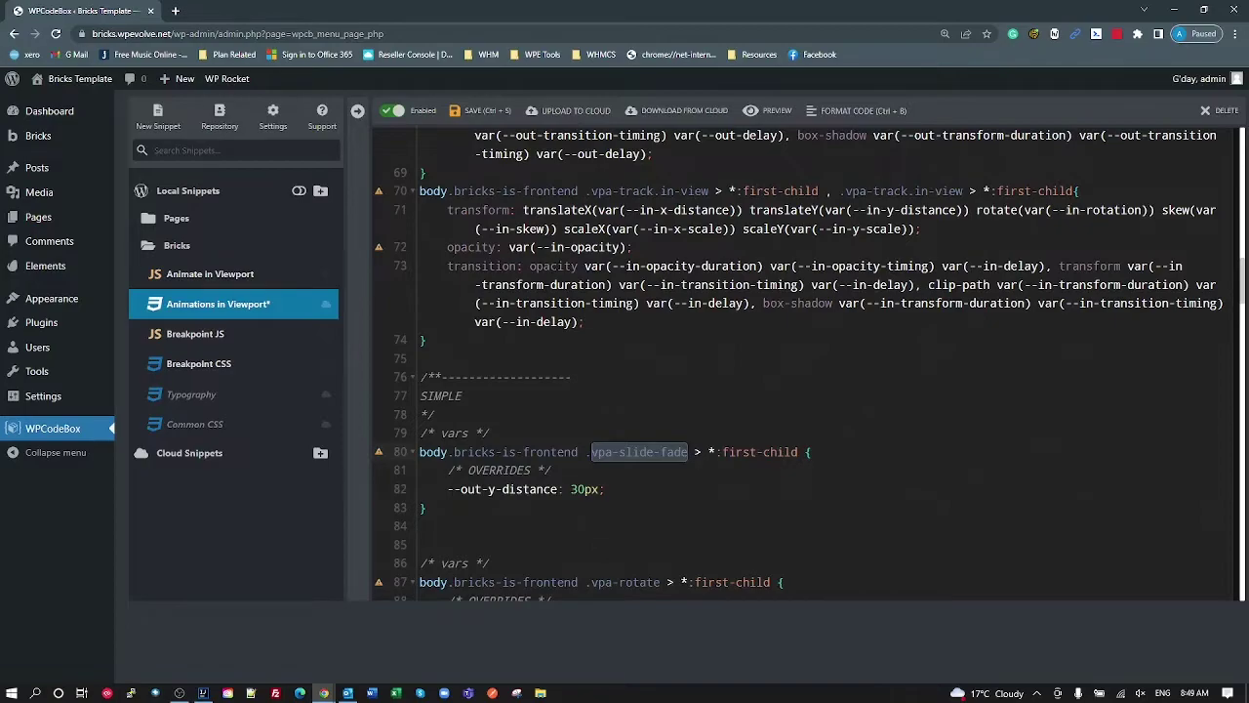
double_click(444, 489)
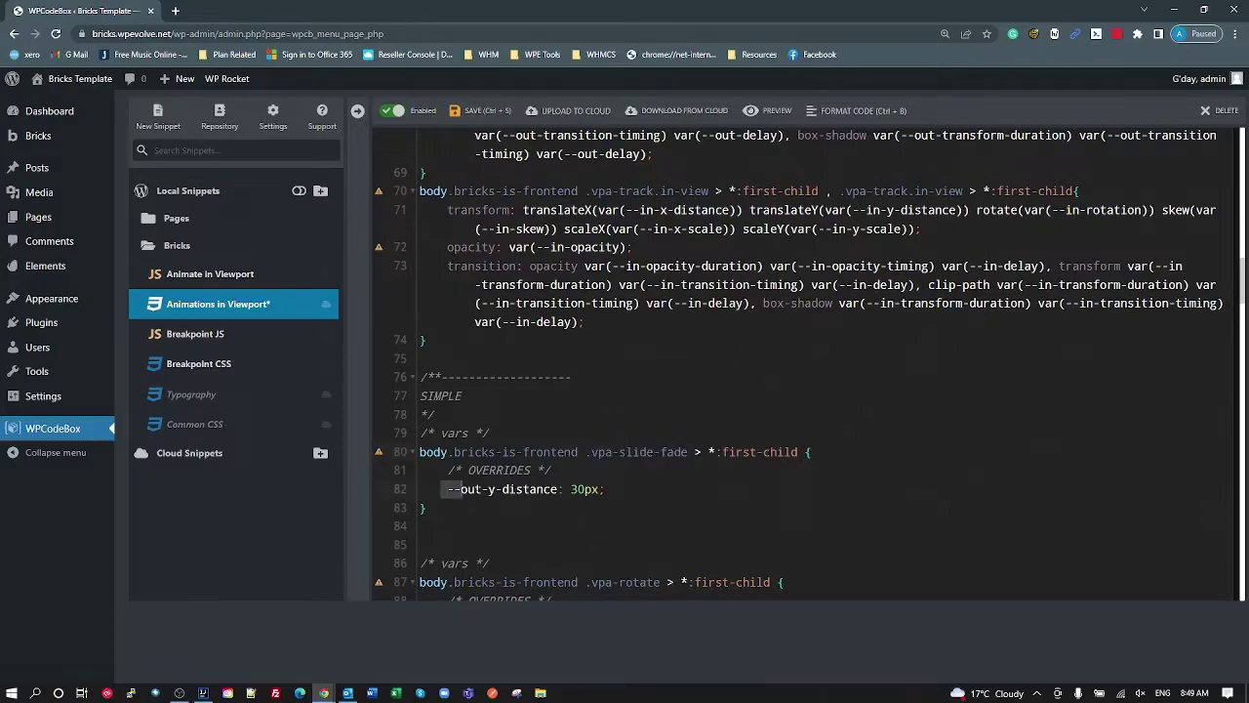
left_click(632, 495)
key("alt+Tab")
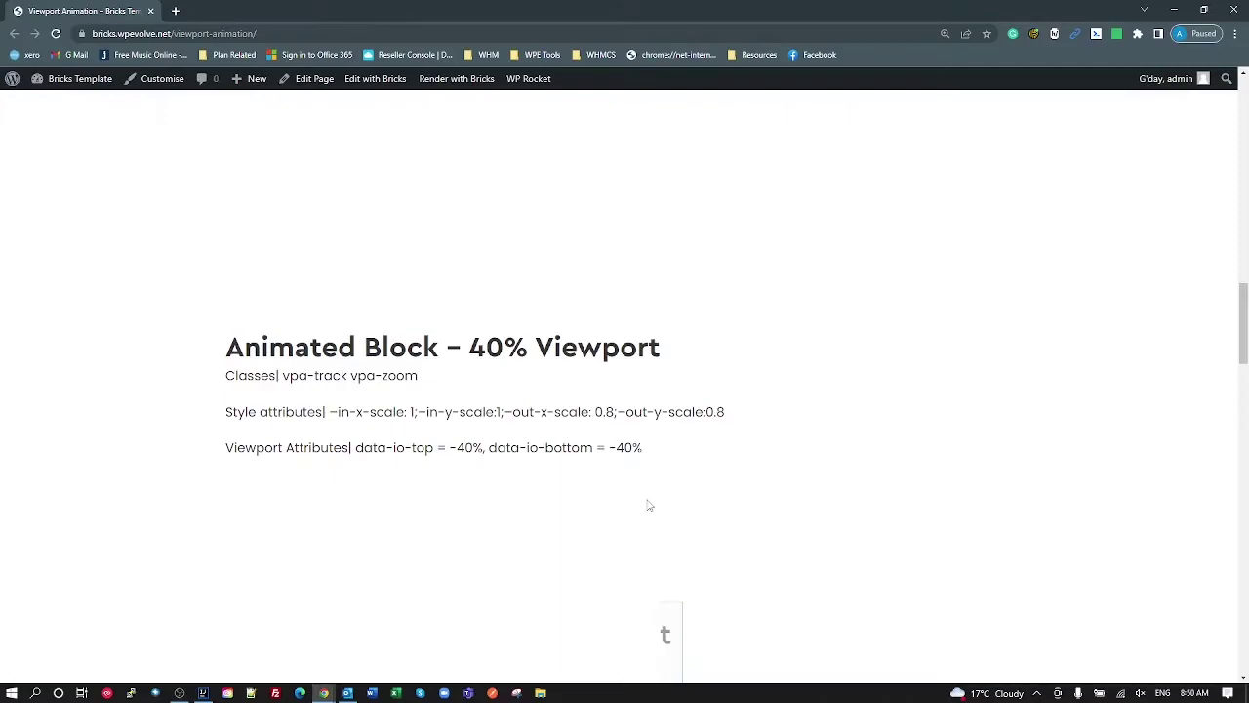
Scroll down to the 40% slide-fade block and highlight its -out-y-distance: -100px override.
scroll(410, 259, "up", 15)
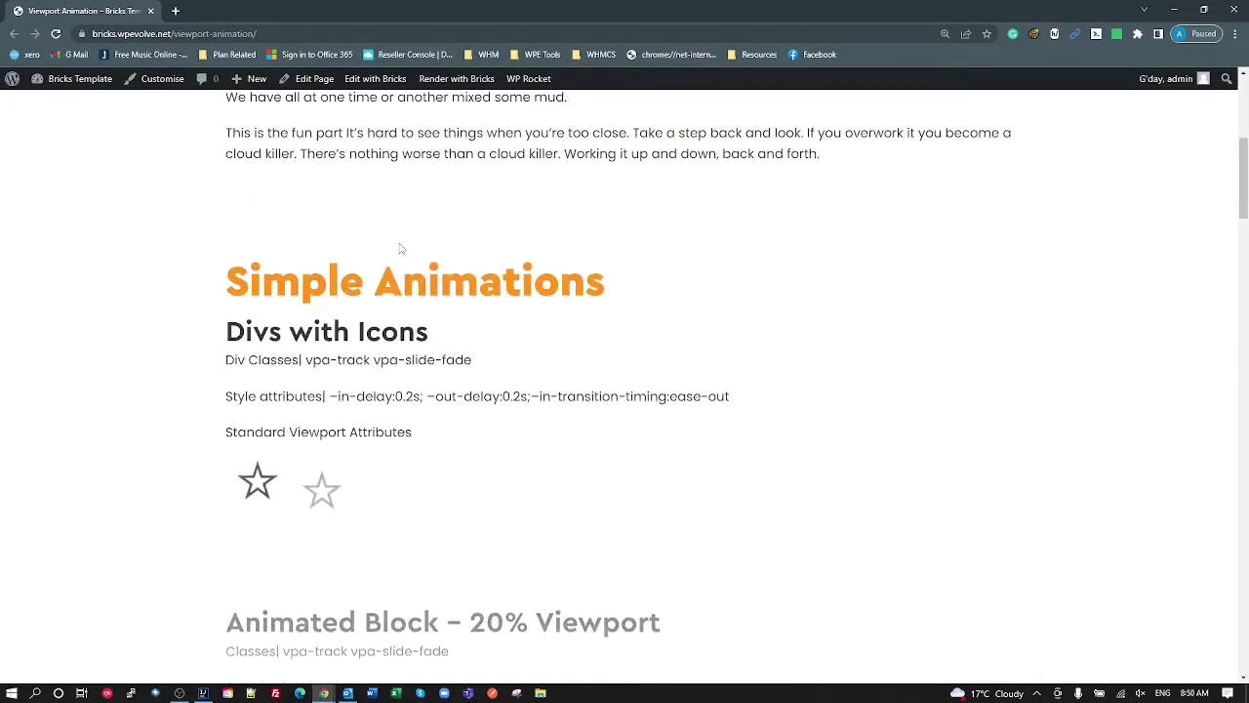
scroll(403, 247, "down", 5)
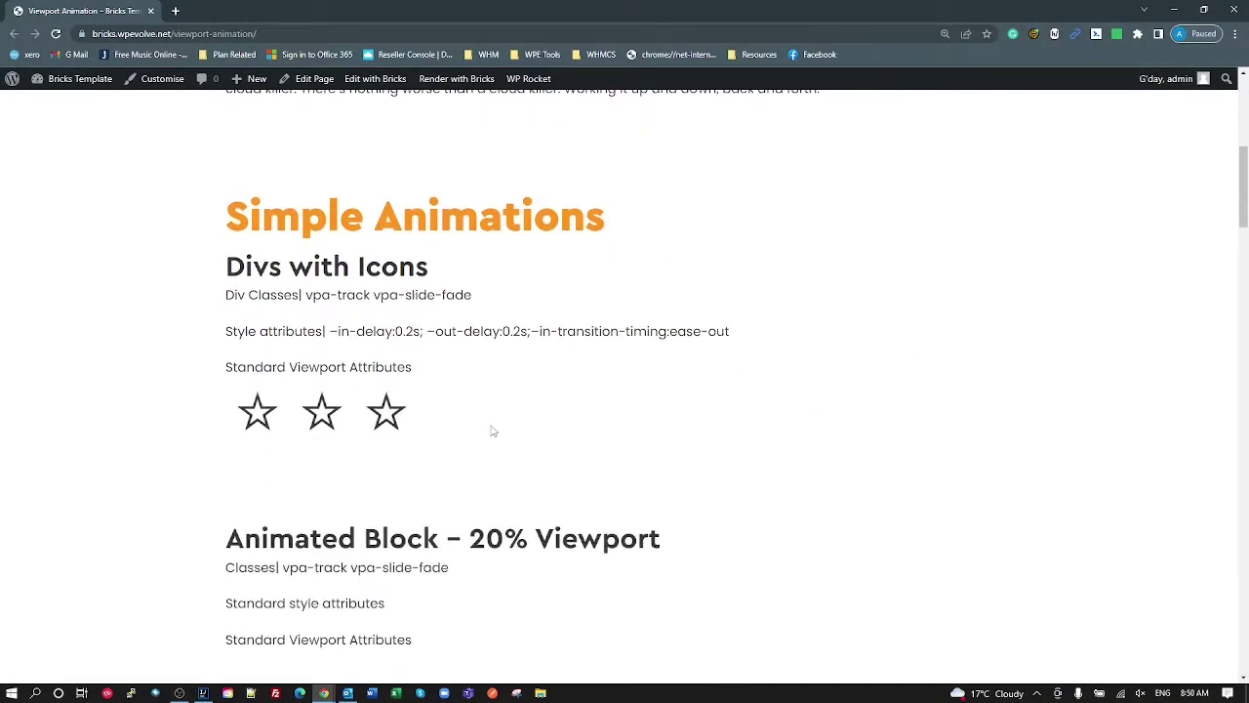
scroll(503, 574, "down", 2)
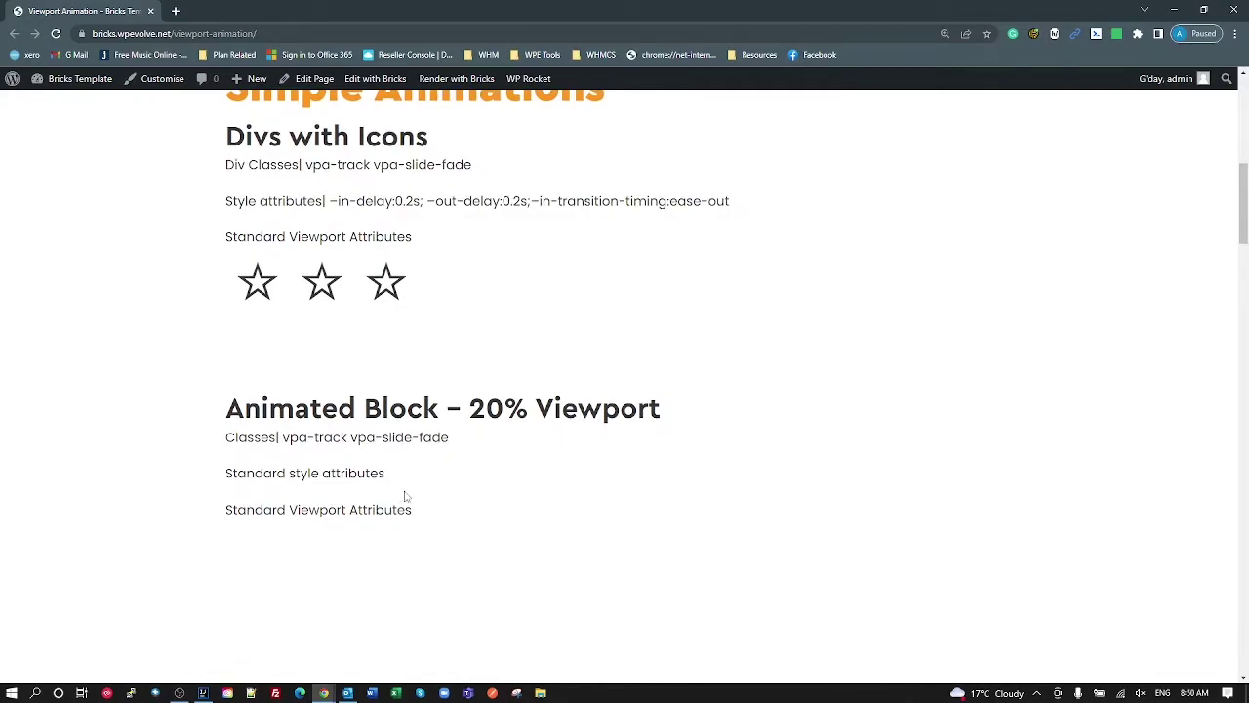
scroll(406, 496, "down", 4)
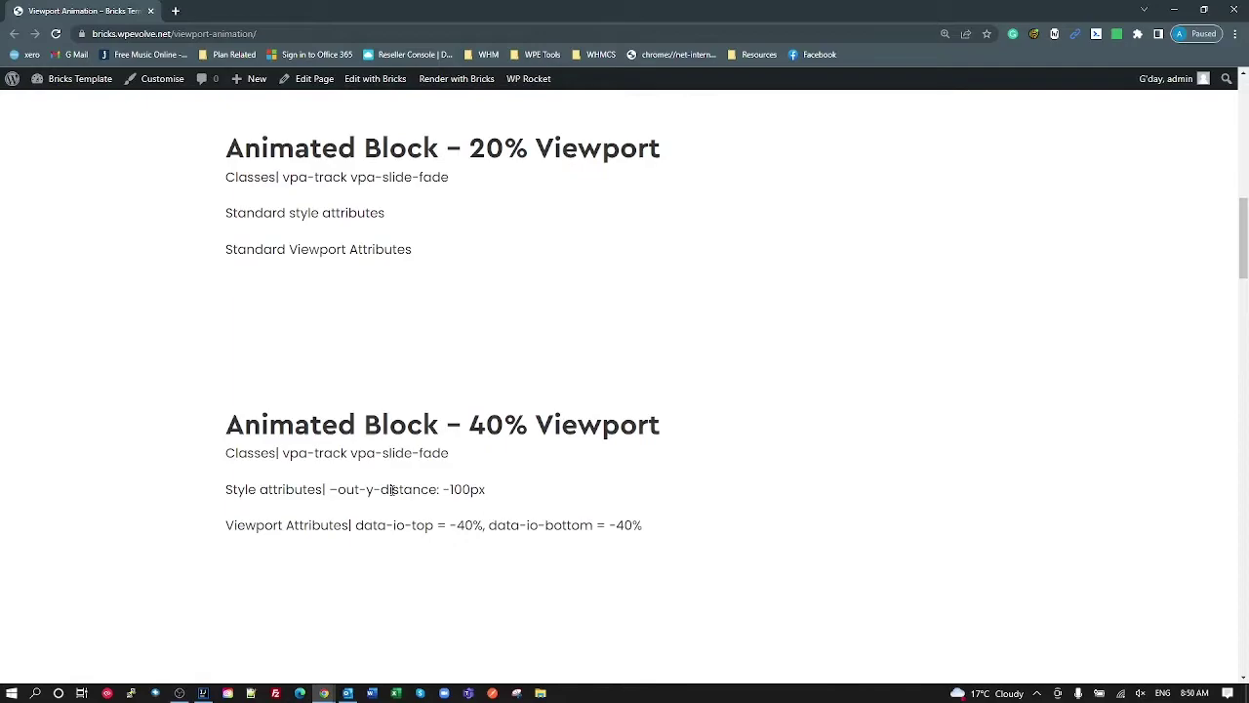
left_click_drag(442, 489, 461, 489)
left_click(334, 492)
left_click_drag(331, 492, 451, 491)
left_click(500, 495)
key("alt+Tab")
scroll(799, 364, "down", 1)
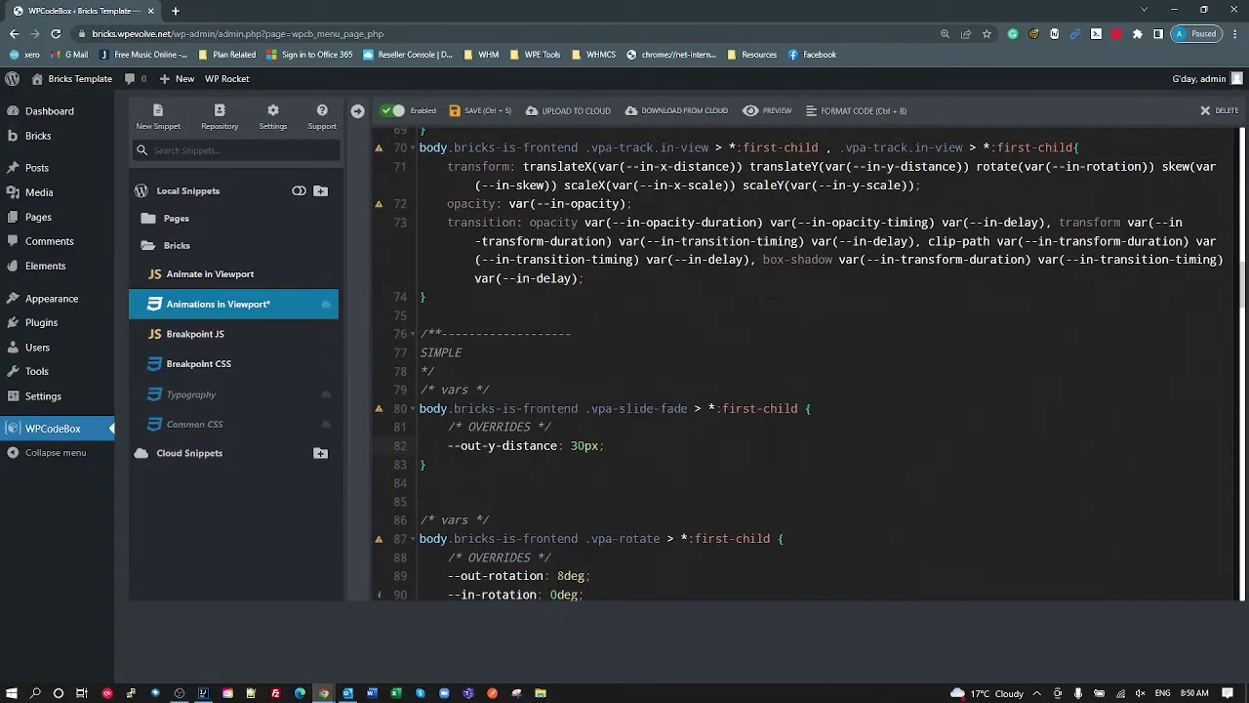
left_click_drag(697, 408, 441, 445)
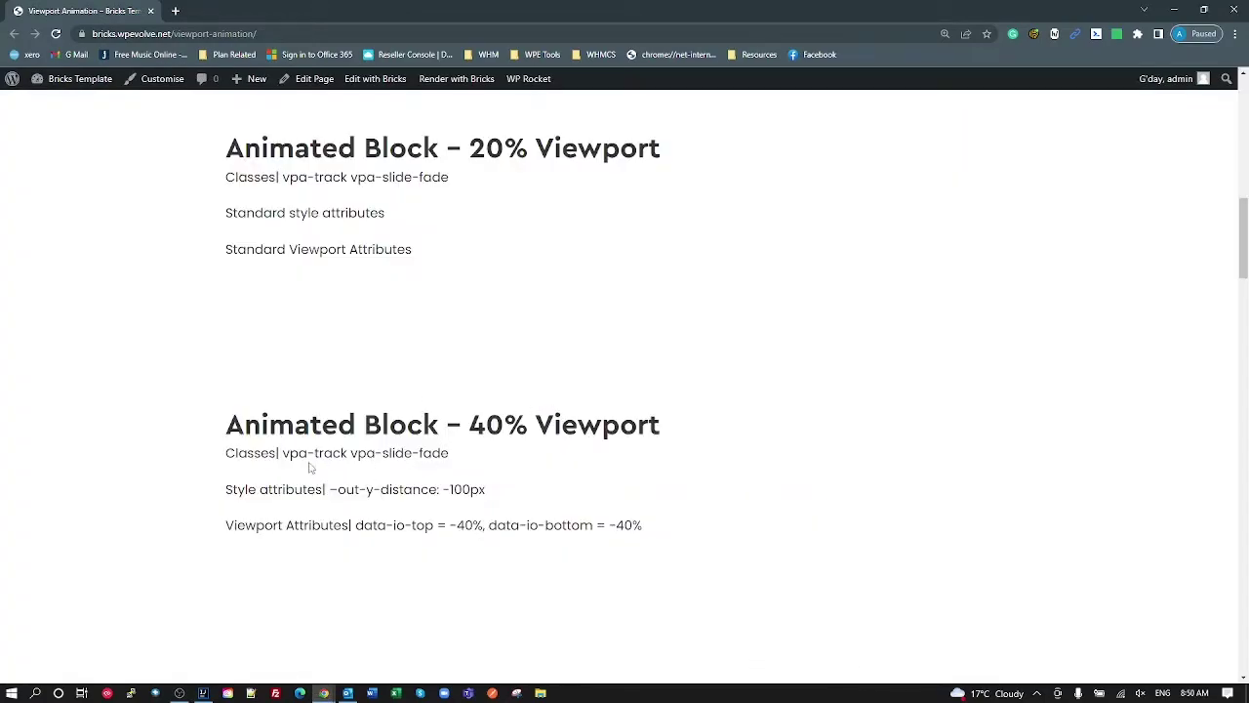
Highlight the 40% block's vpa-track and vpa-slide-fade classes and -100px override, then return to WPCodeBox.
left_click_drag(293, 459, 347, 455)
left_click(421, 452)
left_click_drag(351, 455, 450, 458)
left_click_drag(331, 490, 490, 491)
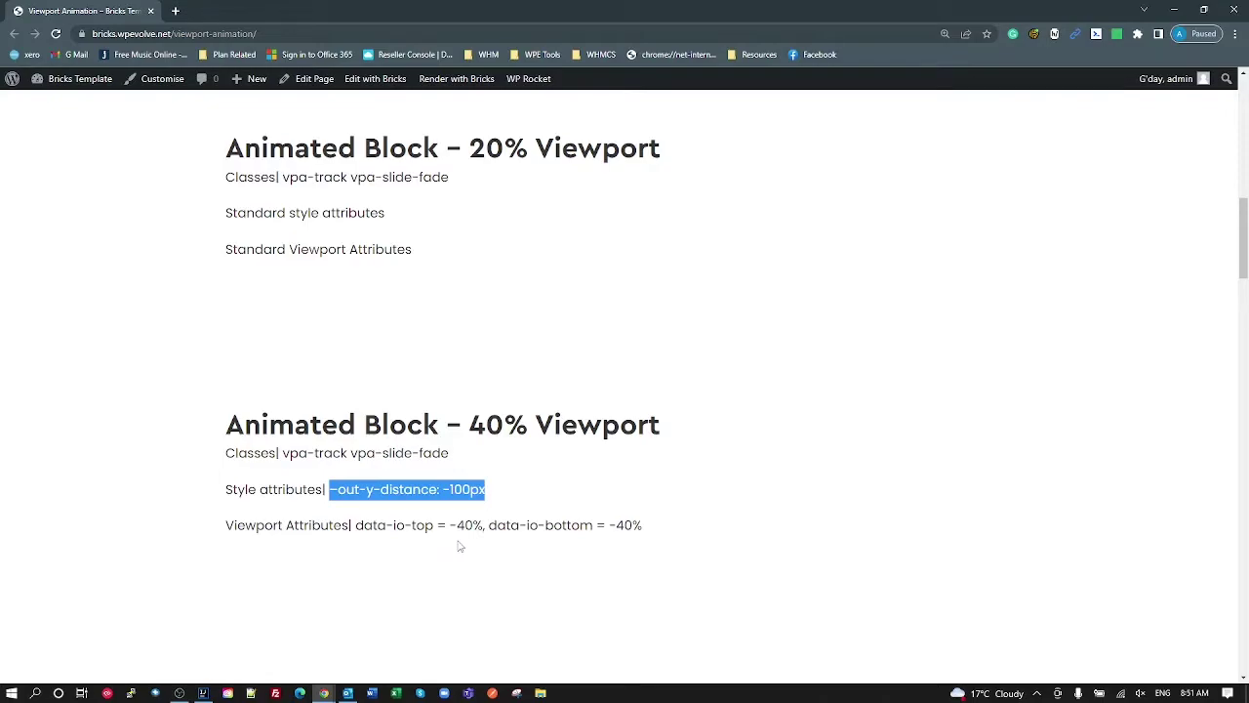
left_click_drag(450, 455, 349, 454)
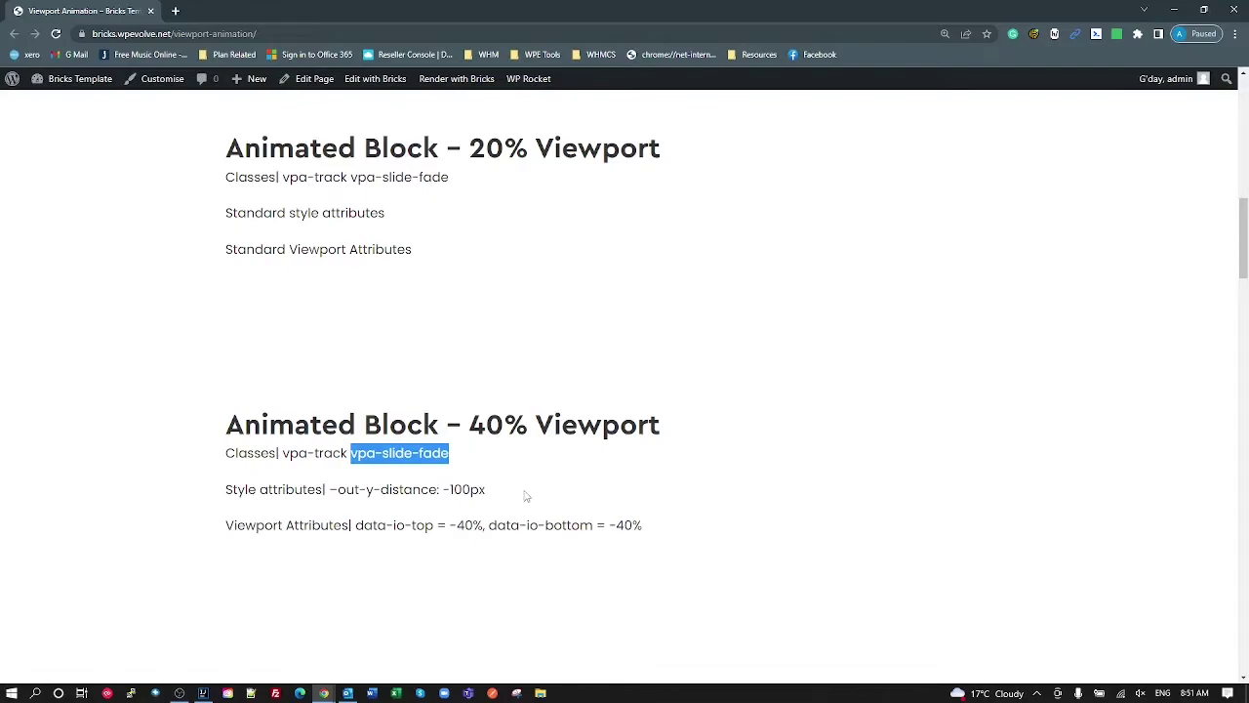
key("alt+Tab")
Point out vpa-slide-fade and vpa-rotate's 8deg override, then show the default transform variables near line 30.
left_click(558, 445)
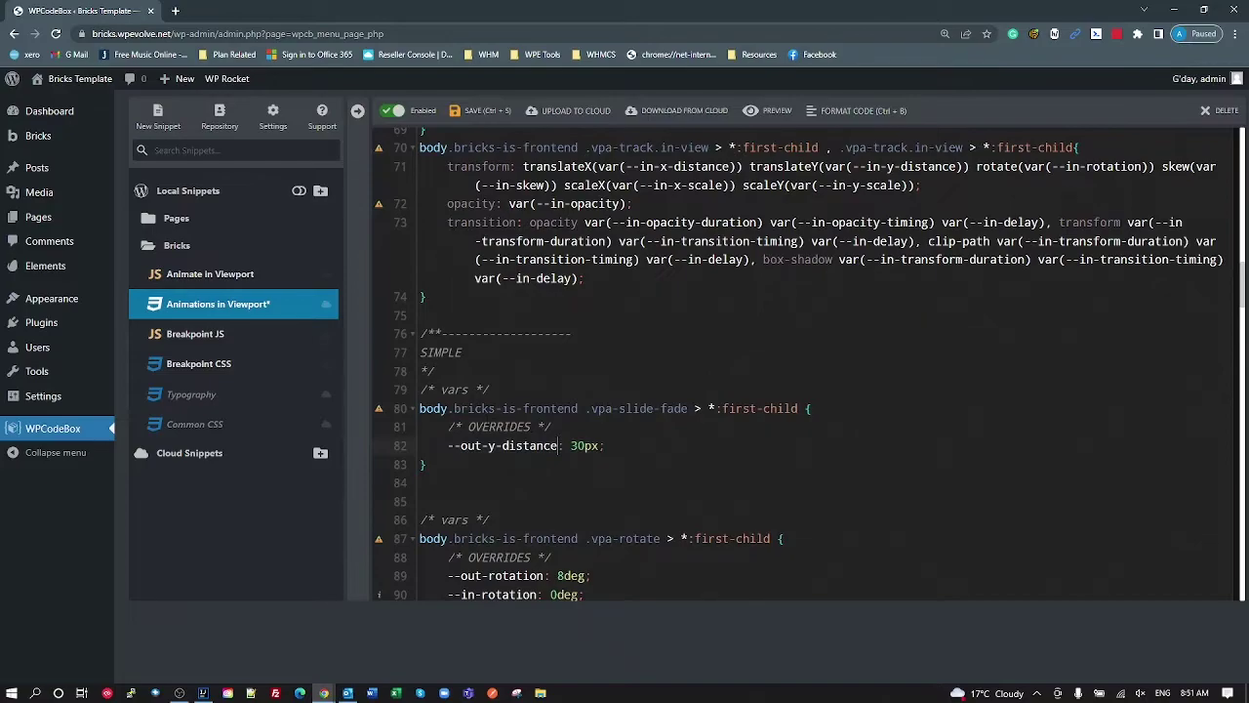
left_click_drag(688, 409, 593, 410)
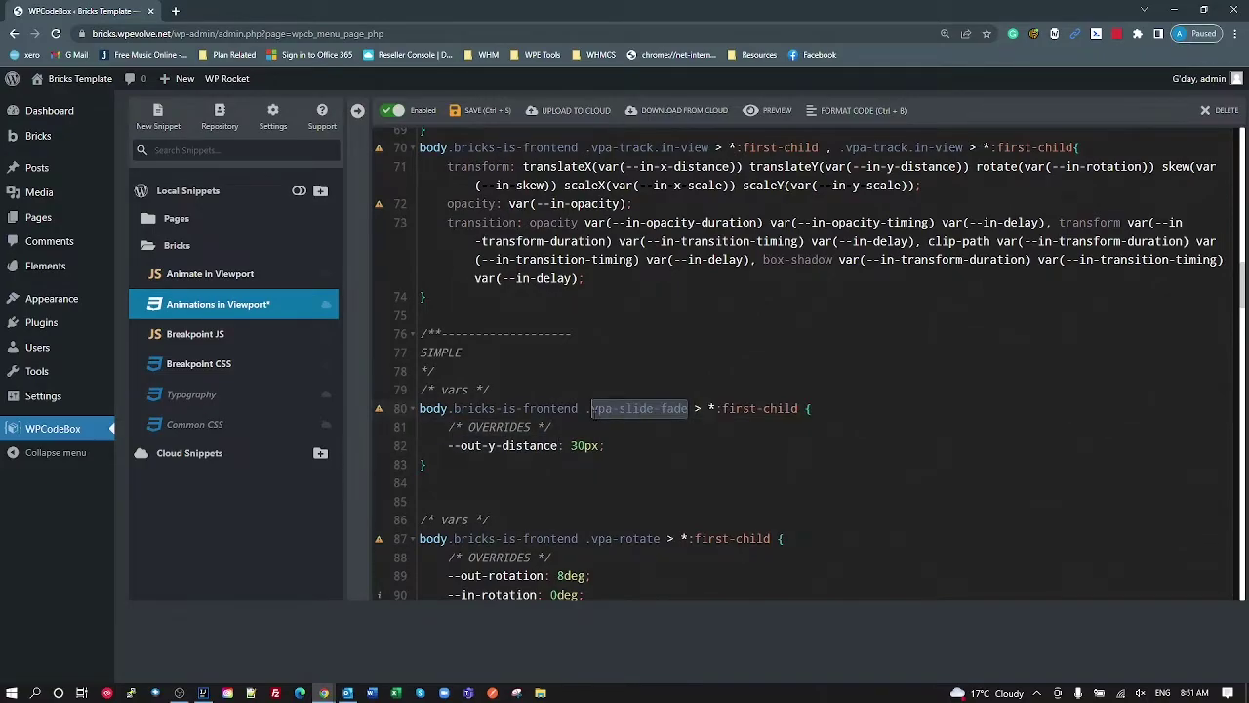
scroll(661, 484, "down", 1)
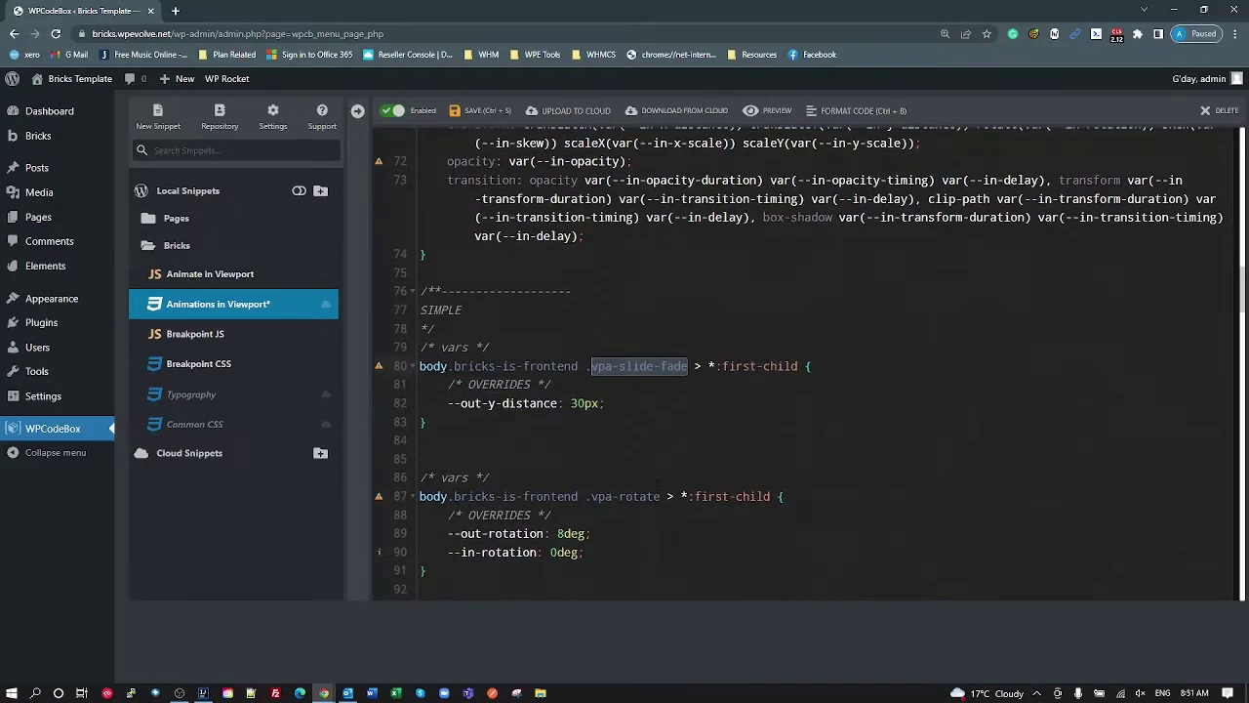
double_click(625, 496)
left_click(591, 533)
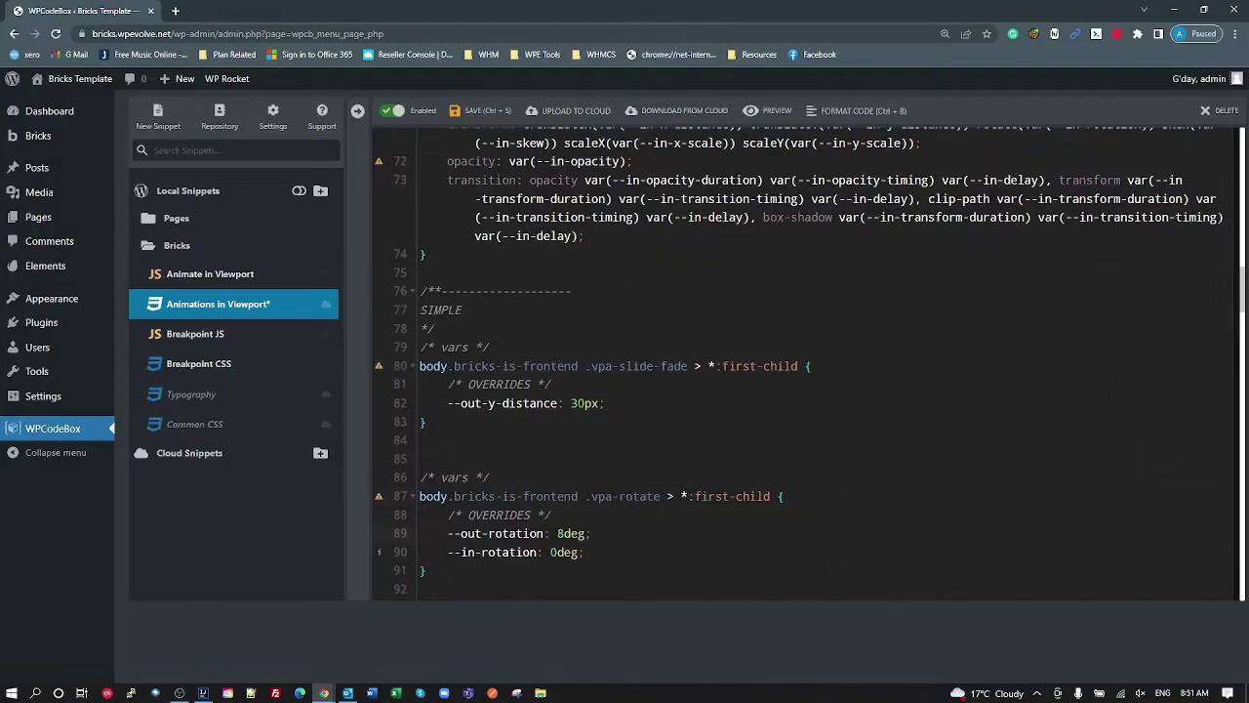
left_click(557, 532)
scroll(548, 549, "up", 6)
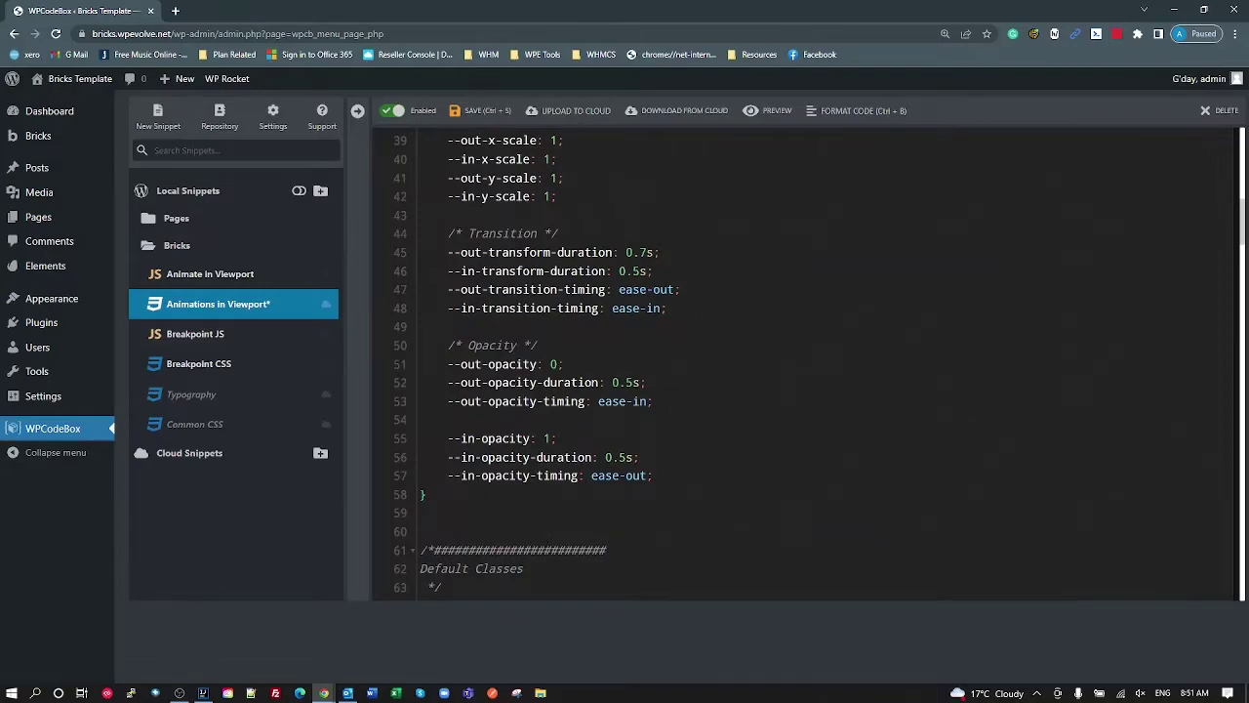
scroll(548, 550, "up", 2)
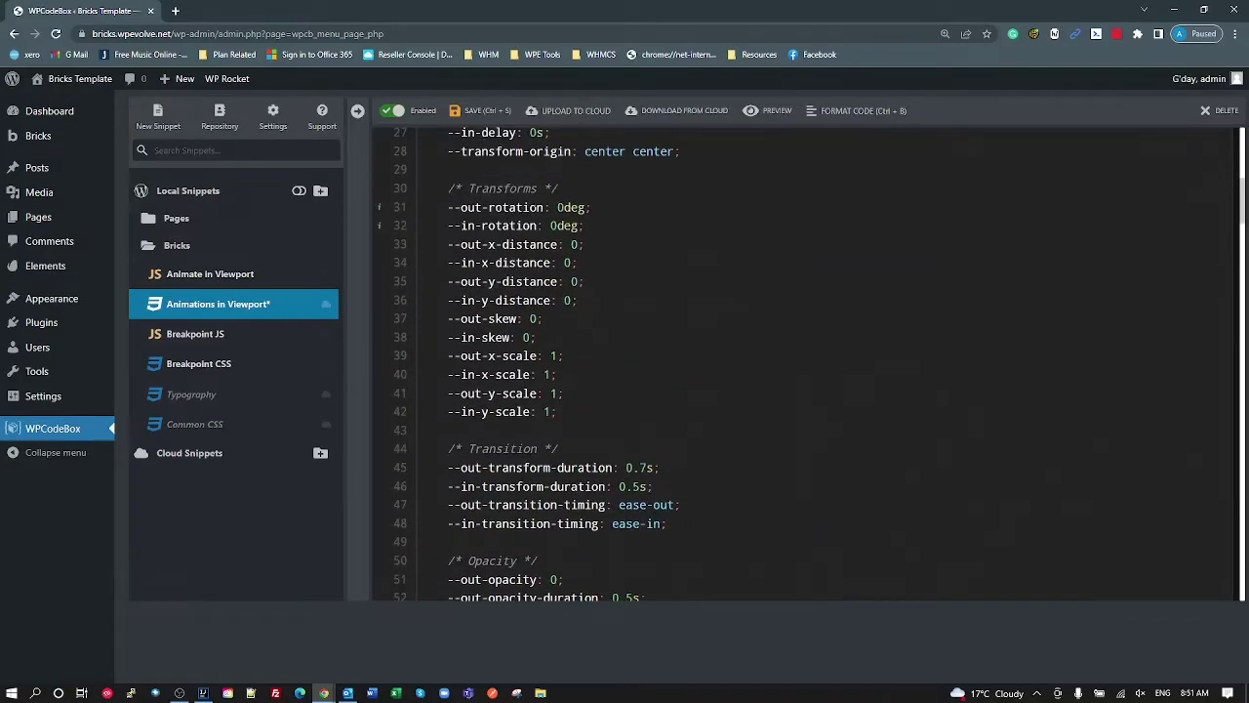